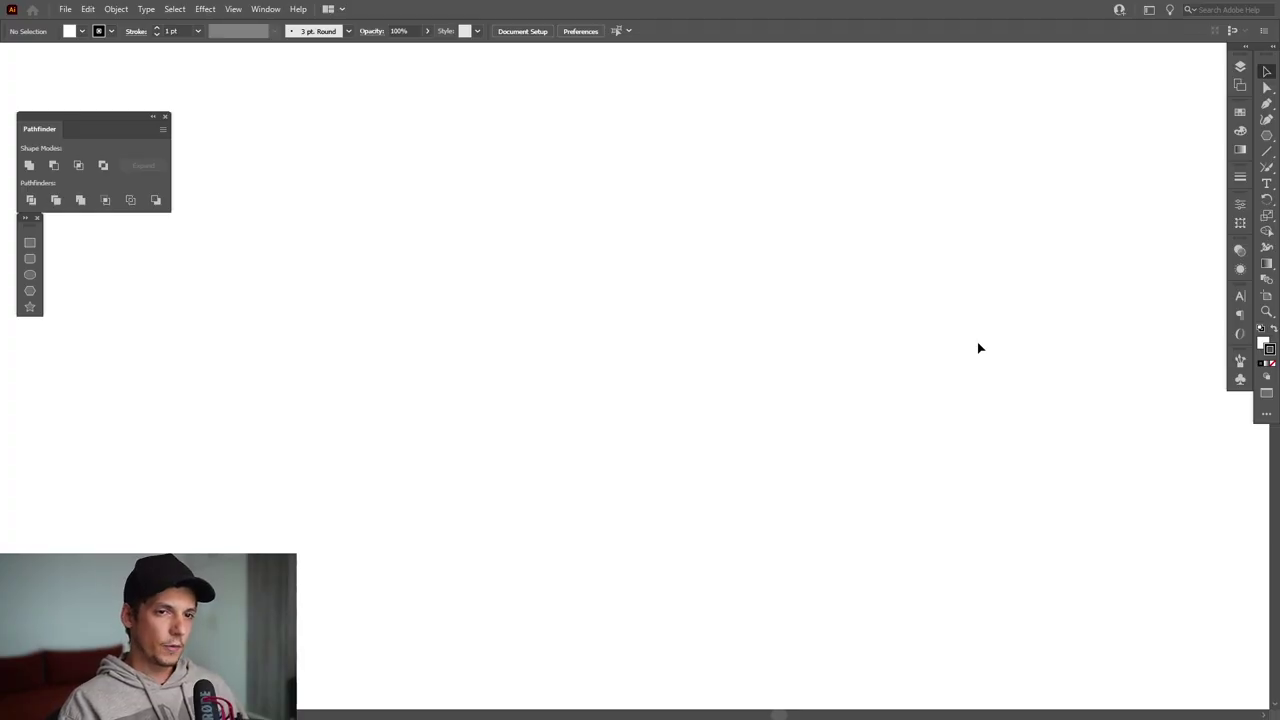
# In the Color panel, set the fill to None and make the black stroke the active colour
pyautogui.click(1240, 131)
pyautogui.click(1202, 105)
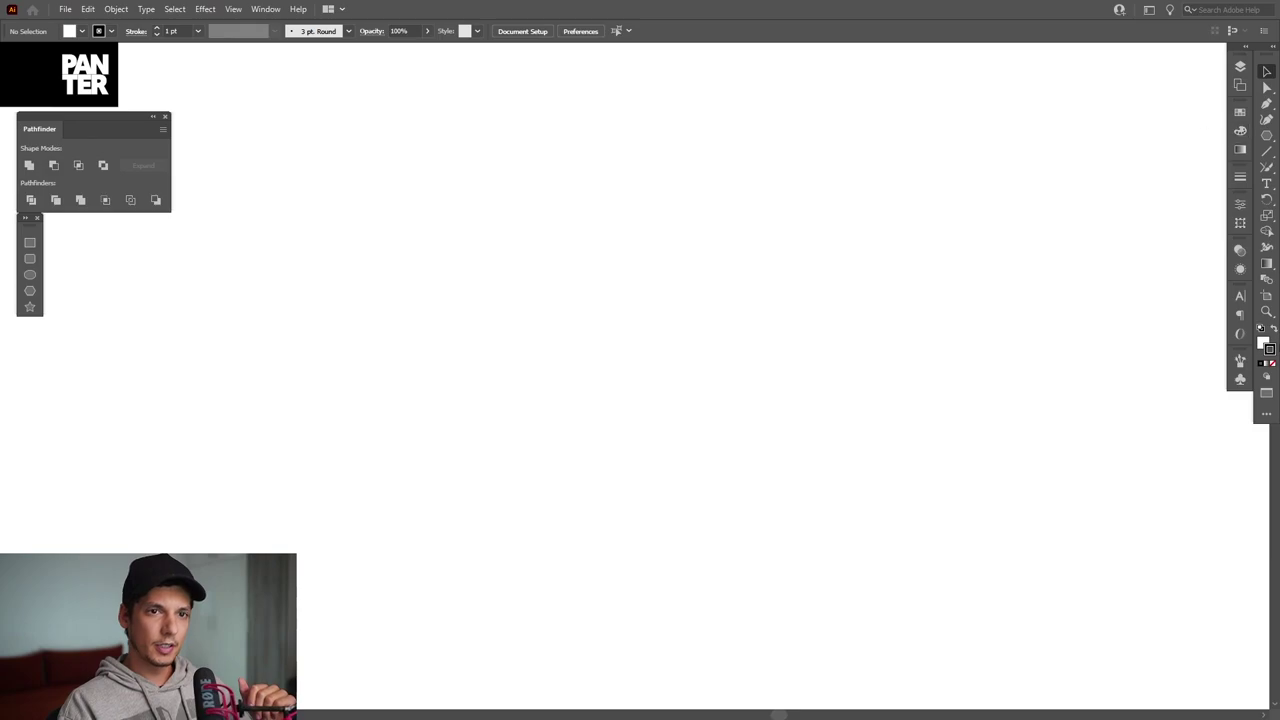
pyautogui.click(1265, 343)
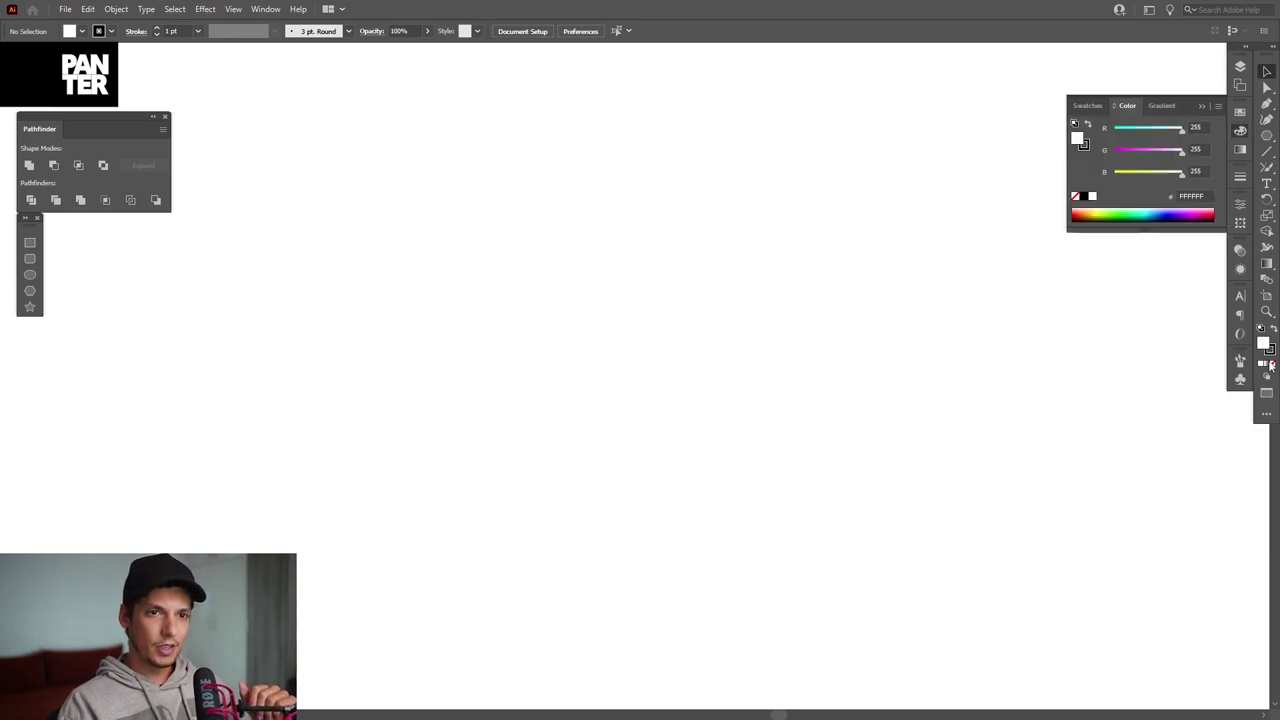
pyautogui.click(1272, 367)
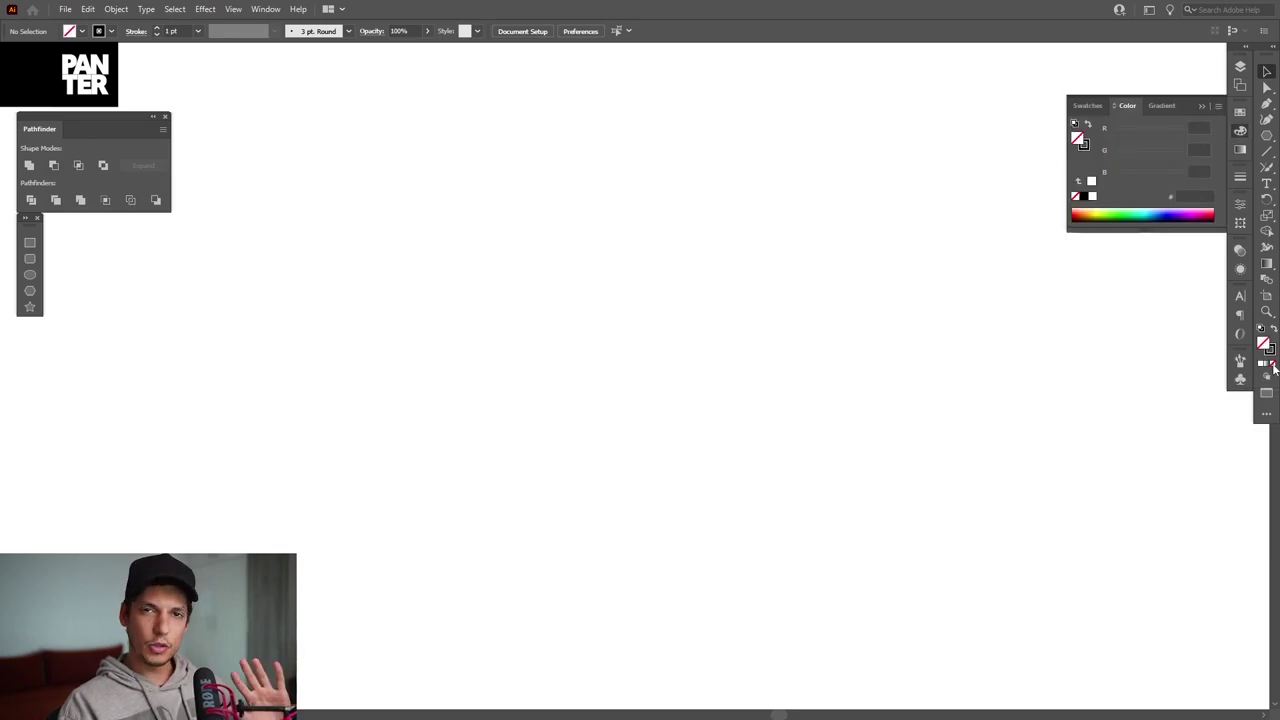
pyautogui.click(1272, 351)
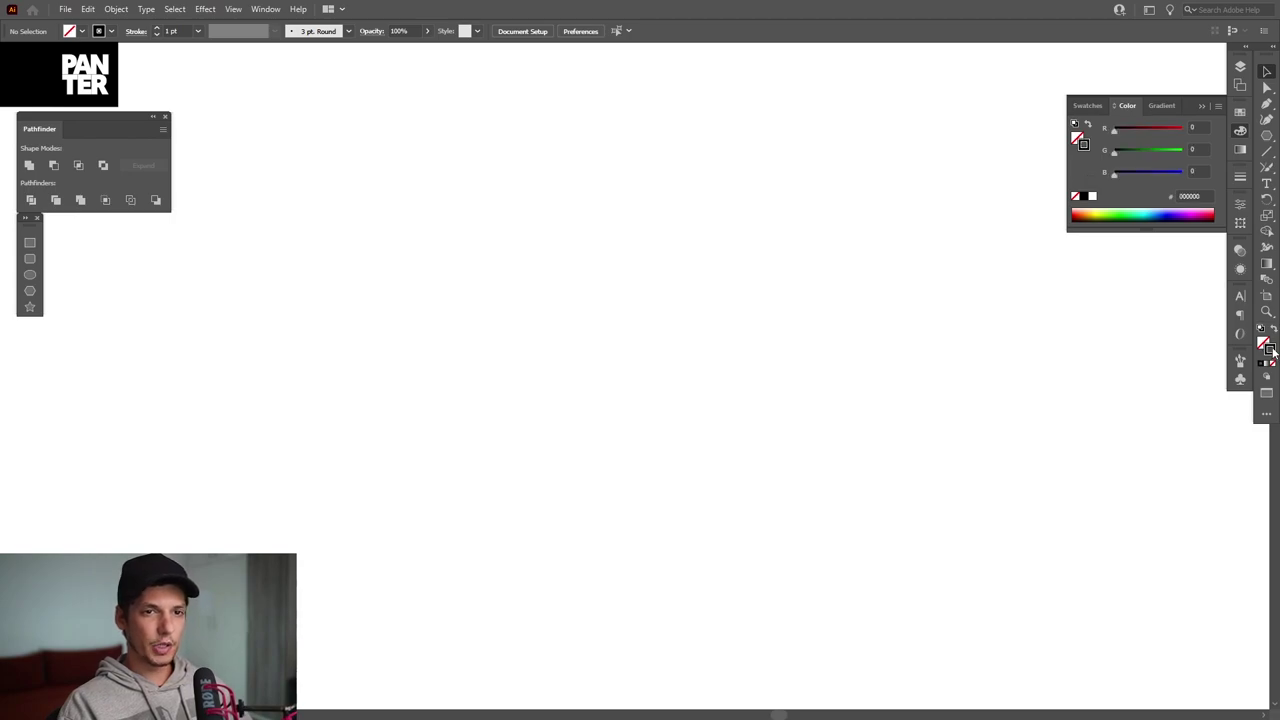
pyautogui.click(1201, 106)
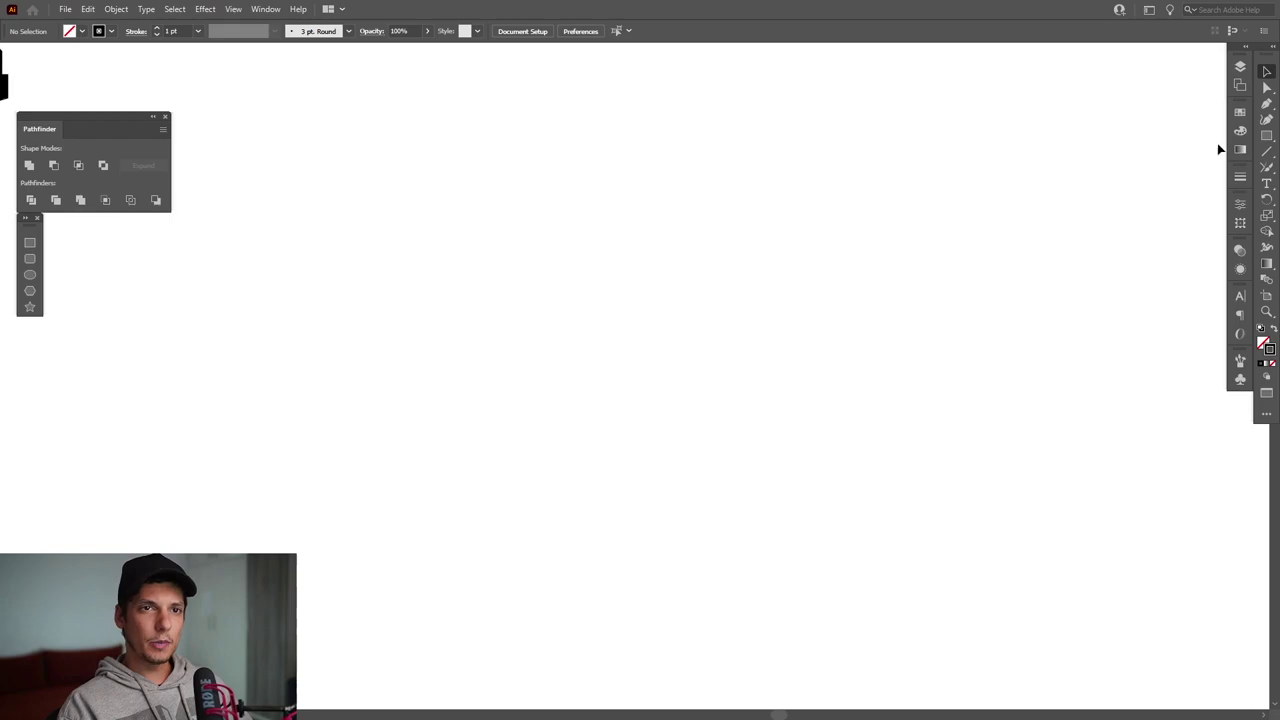
# Draw a 326.747 px outlined circle from the page centre and check its stroke settings
pyautogui.click(1265, 137)
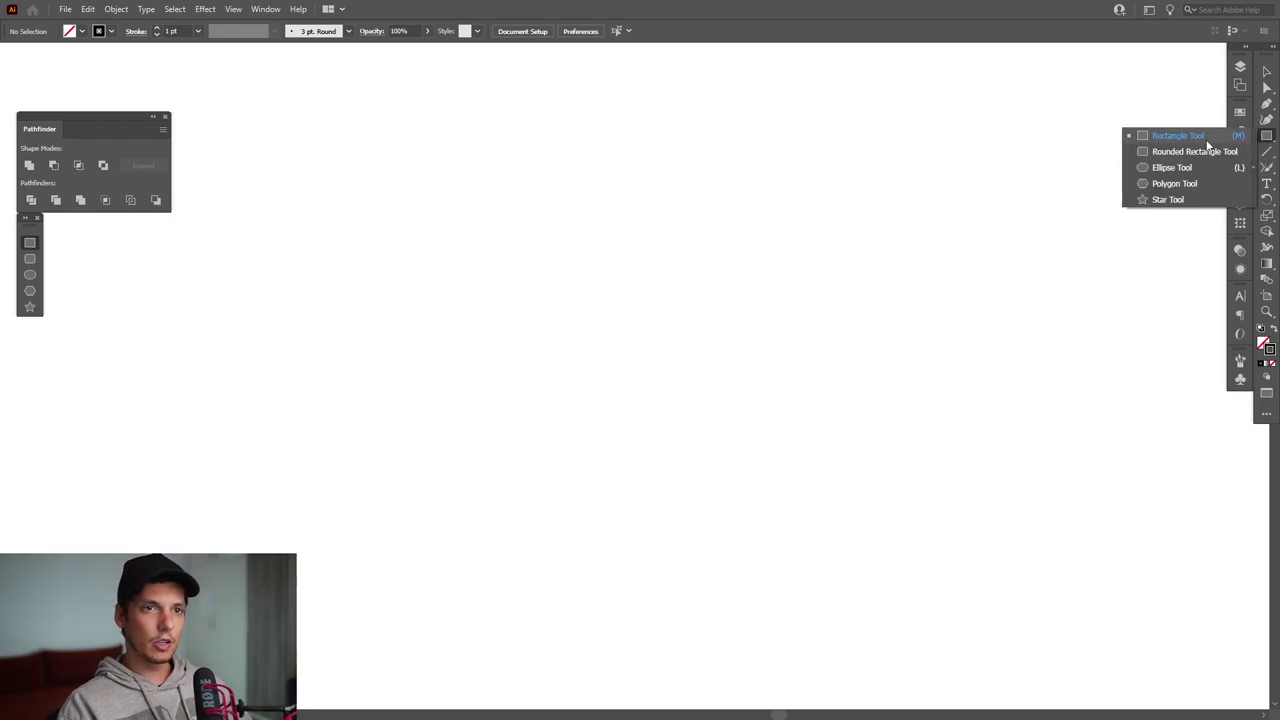
pyautogui.click(1180, 168)
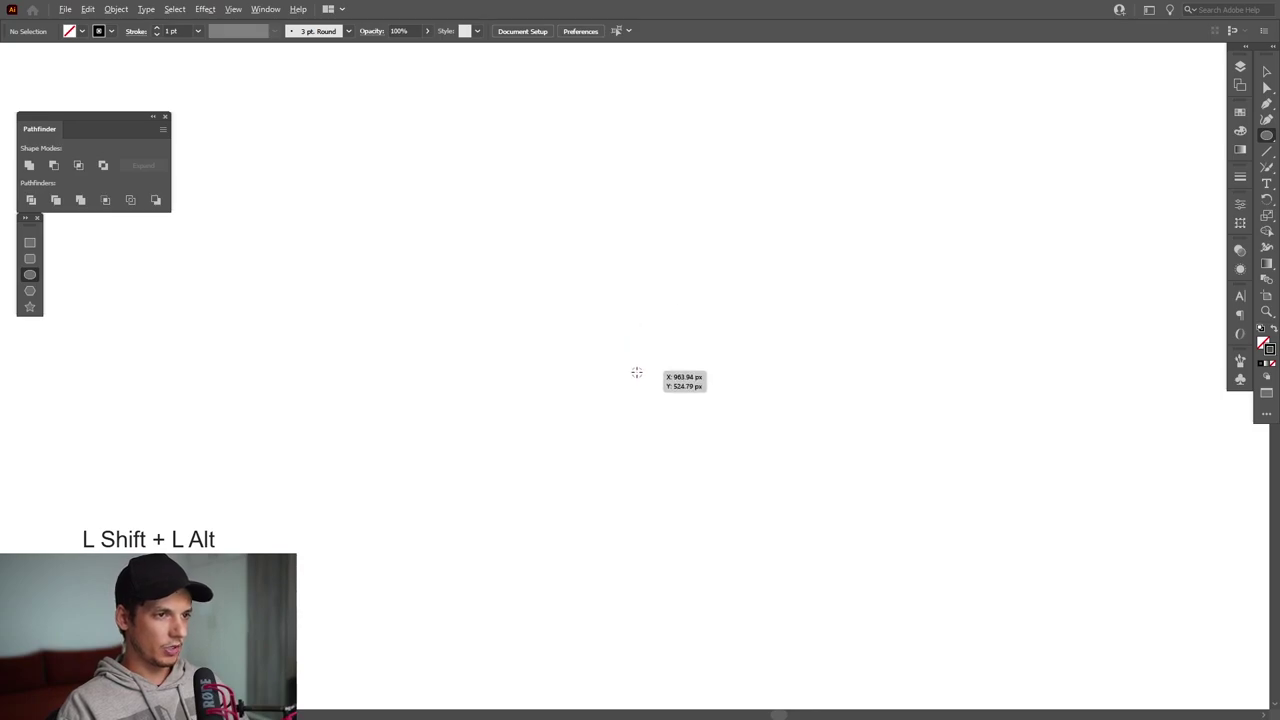
pyautogui.moveTo(634, 380); pyautogui.dragTo(749, 402)
pyautogui.scroll(10, 686, 349)
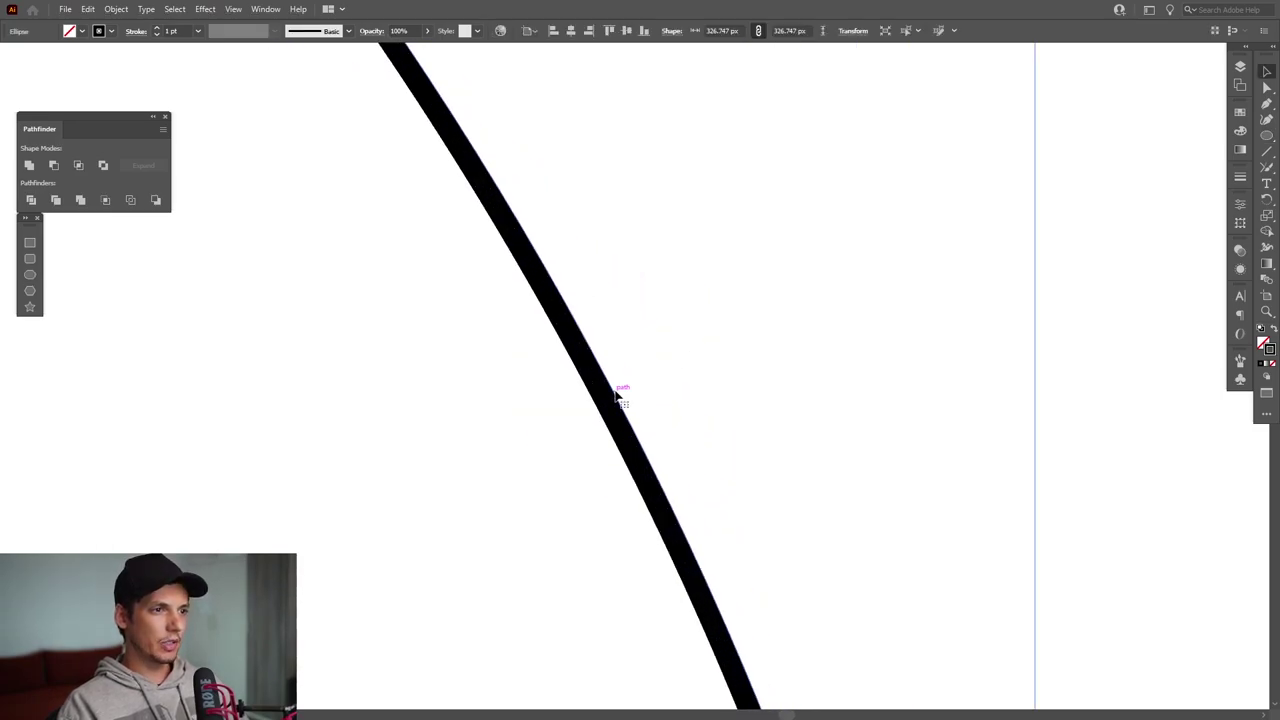
pyautogui.click(1240, 177)
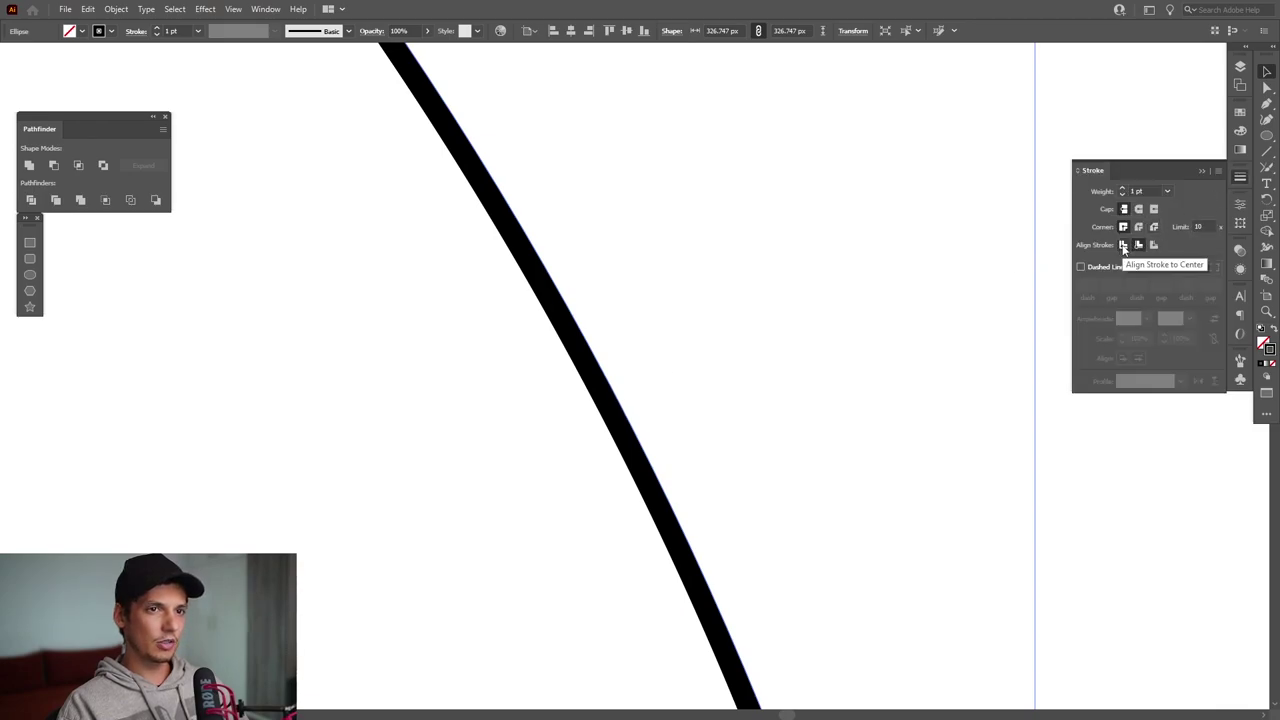
pyautogui.scroll(-10, 743, 274)
pyautogui.moveTo(743, 274); pyautogui.dragTo(907, 285)
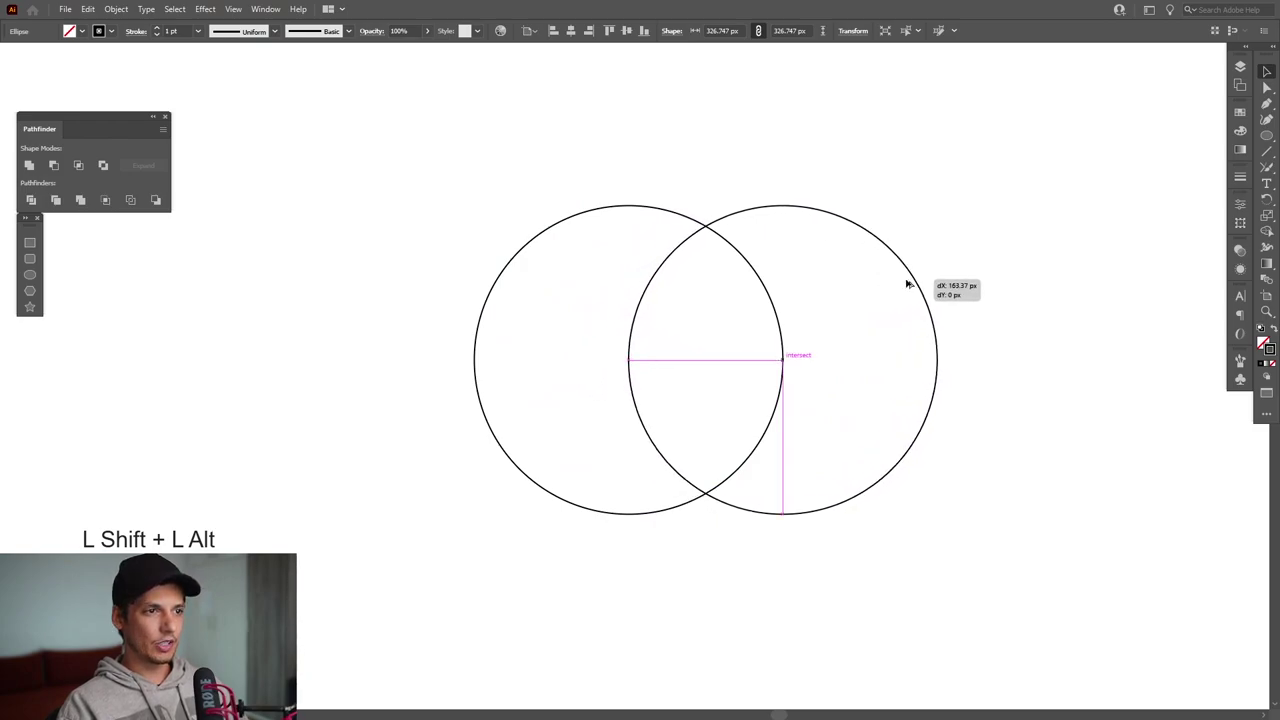
# Copy a third circle to the left and group the two outer circles (653.494 px span)
pyautogui.moveTo(906, 284); pyautogui.dragTo(604, 272)
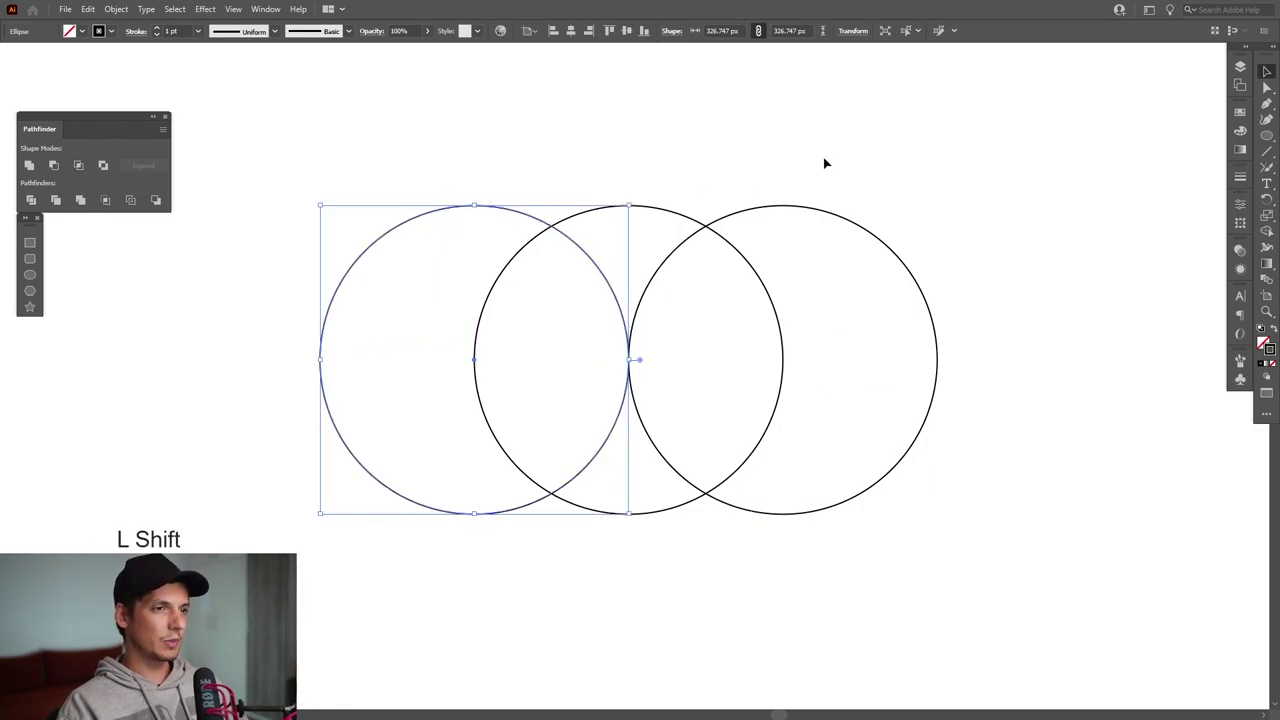
pyautogui.moveTo(848, 215); pyautogui.dragTo(866, 249)
pyautogui.rightClick(801, 240)
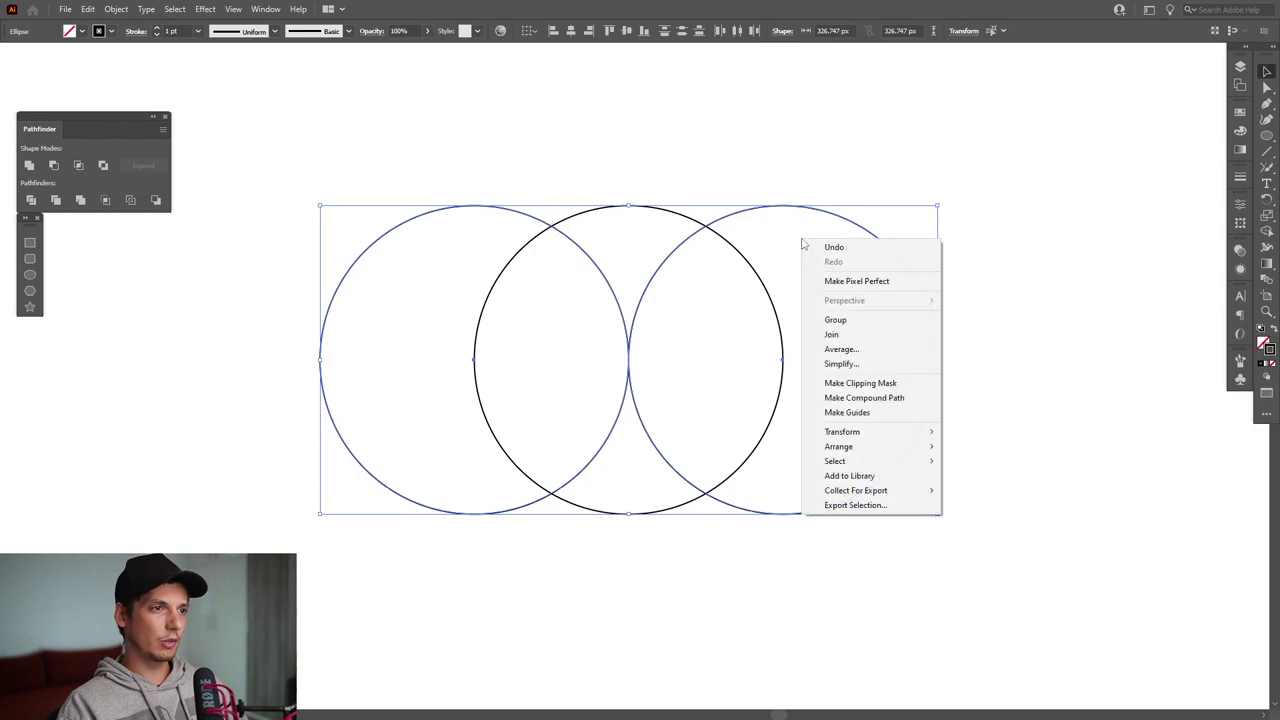
pyautogui.click(836, 320)
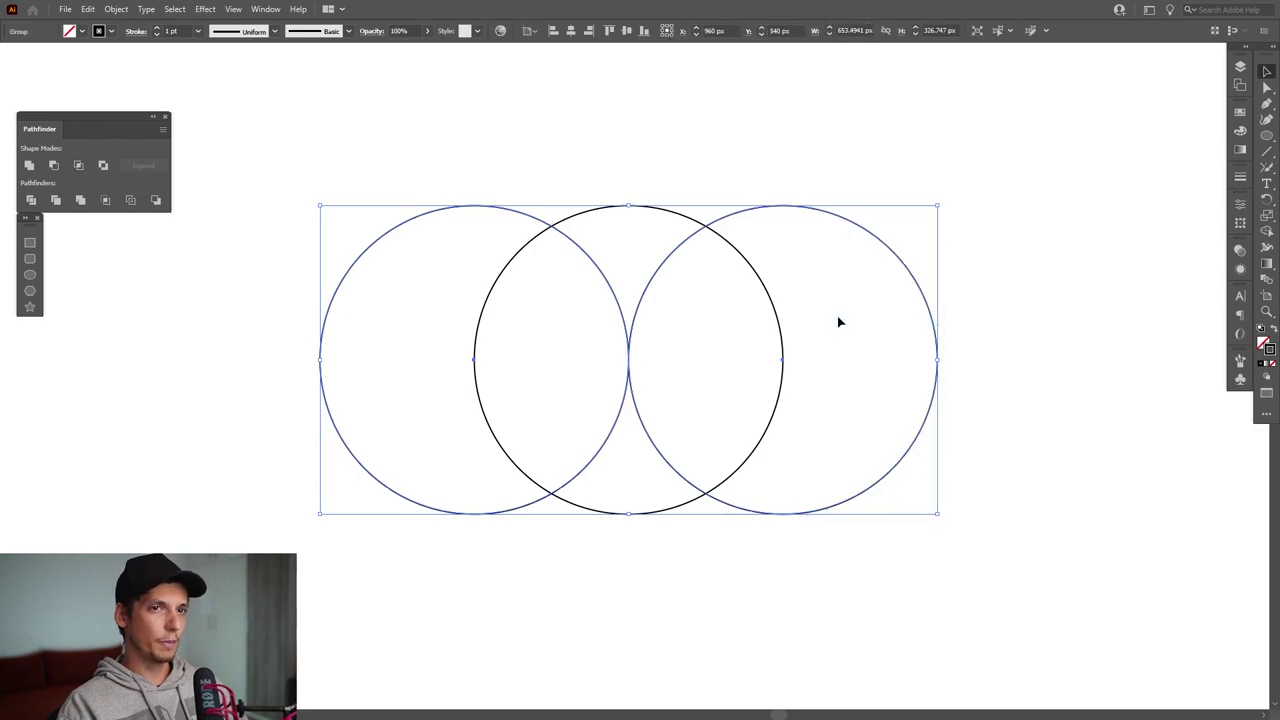
pyautogui.moveTo(1266, 199); pyautogui.dragTo(1205, 203)
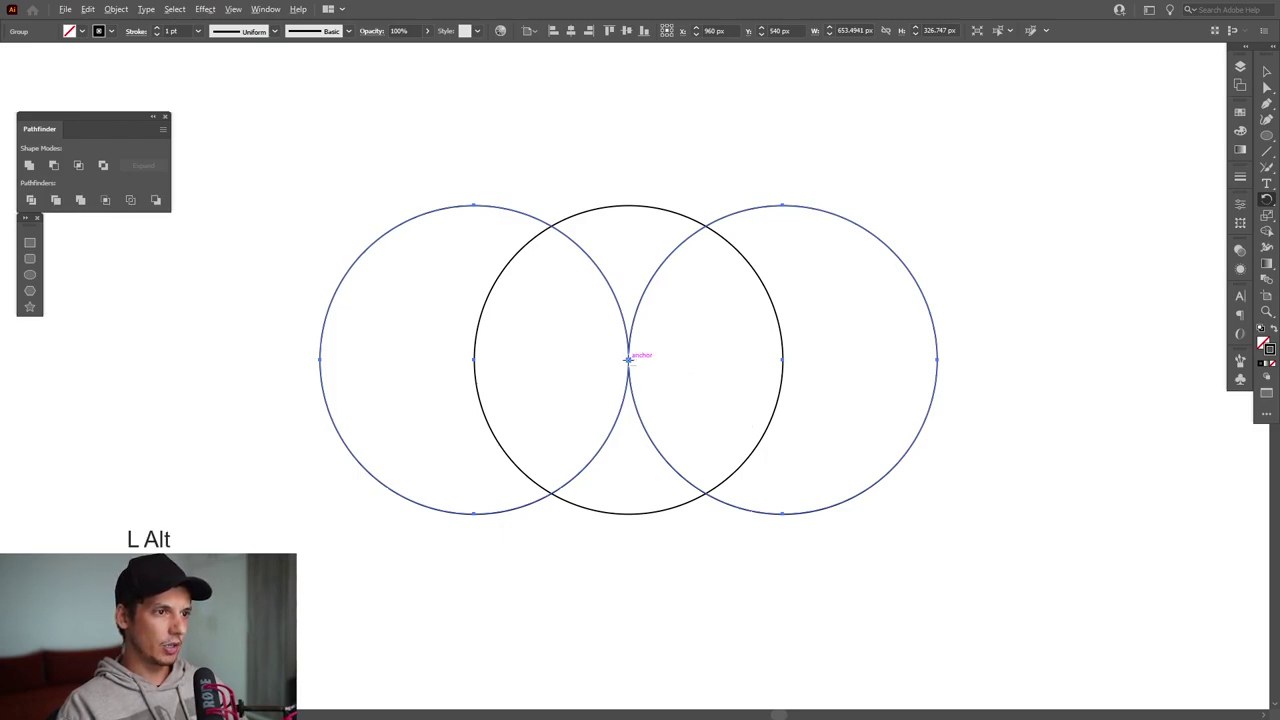
# Rotate a -60° copy of the outer circle pair about the centre and repeat it with Ctrl+D
pyautogui.keyDown('alt'); pyautogui.click(628, 361); pyautogui.keyUp('alt')
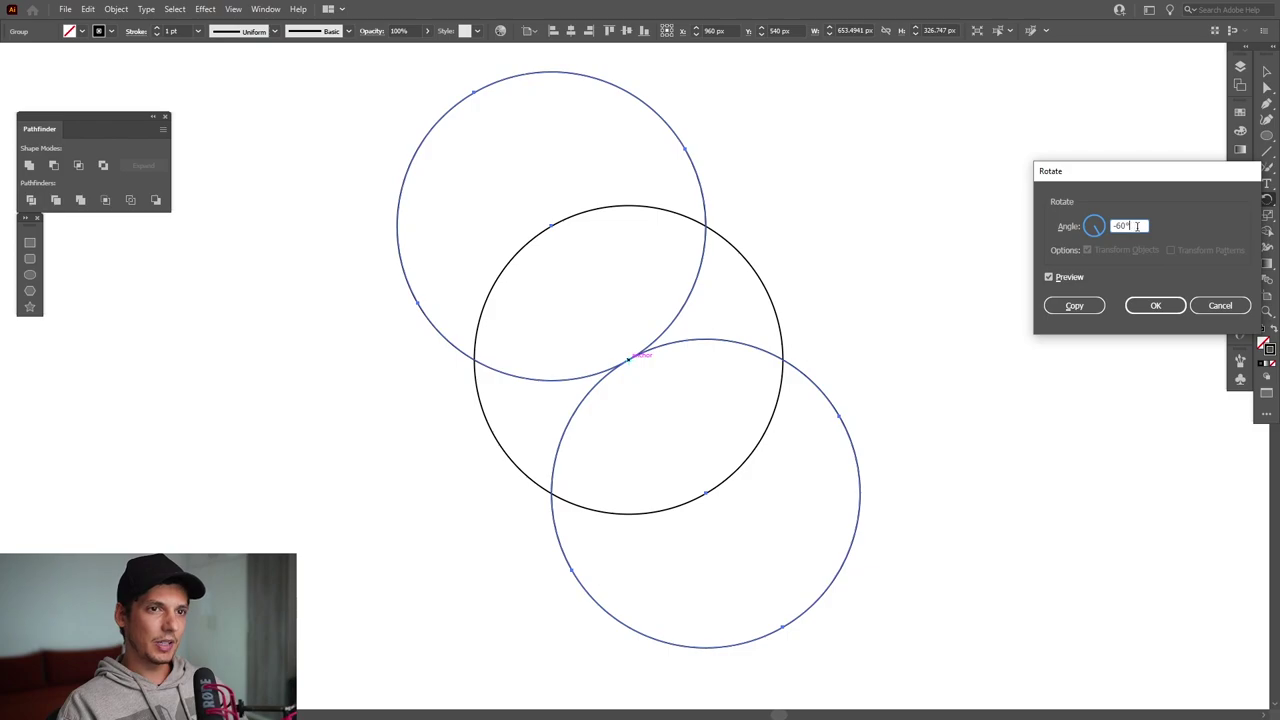
pyautogui.moveTo(1137, 226); pyautogui.dragTo(1000, 227)
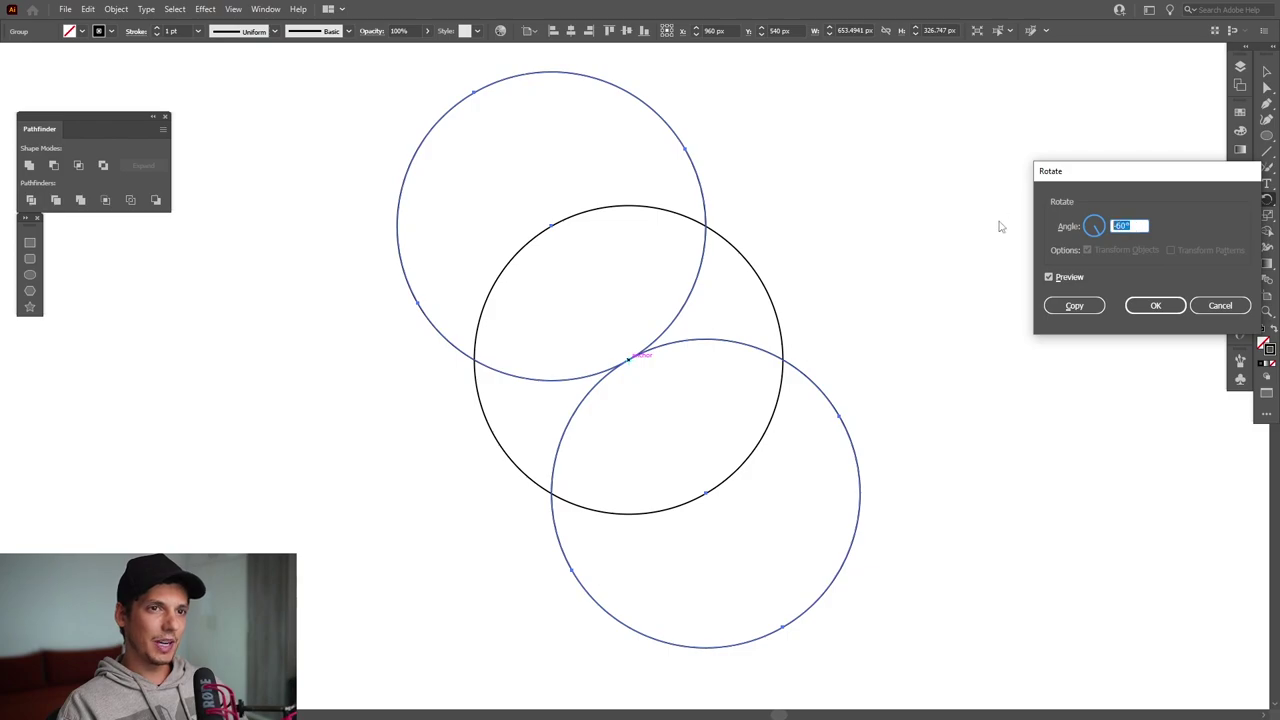
pyautogui.click(1073, 306)
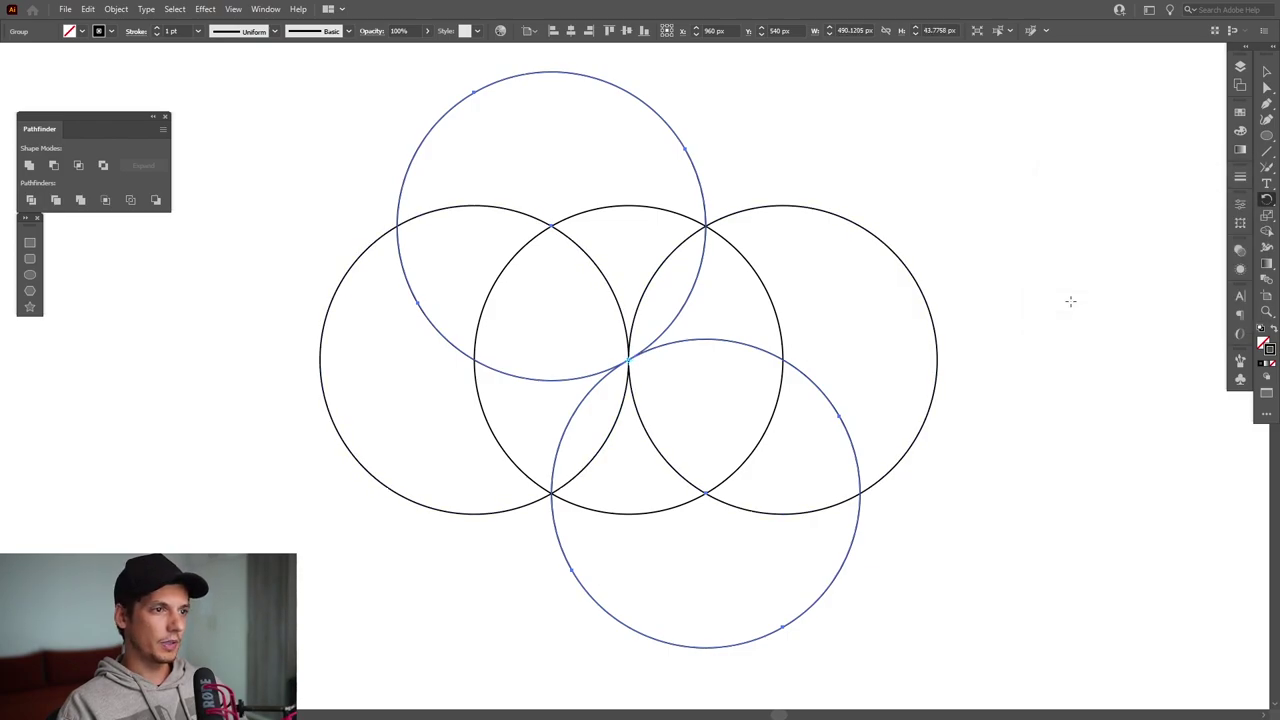
pyautogui.press('ctrl')
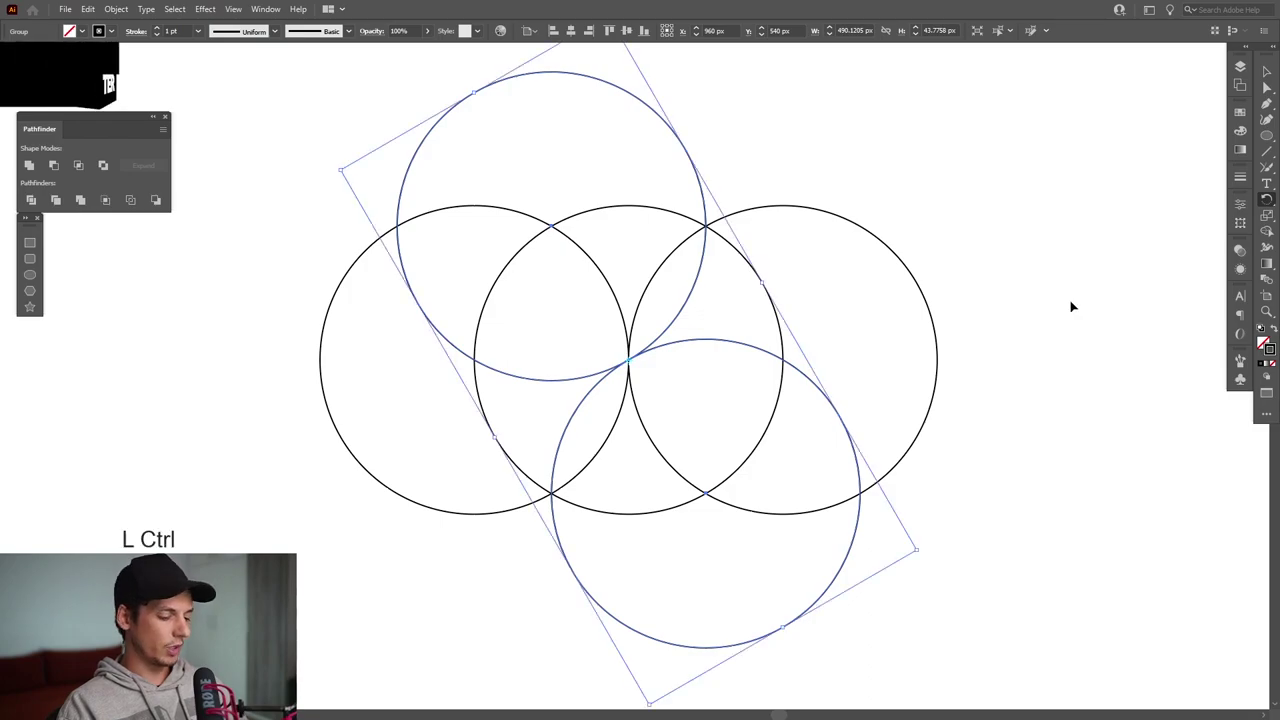
pyautogui.hotkey('ctrl', 'd')
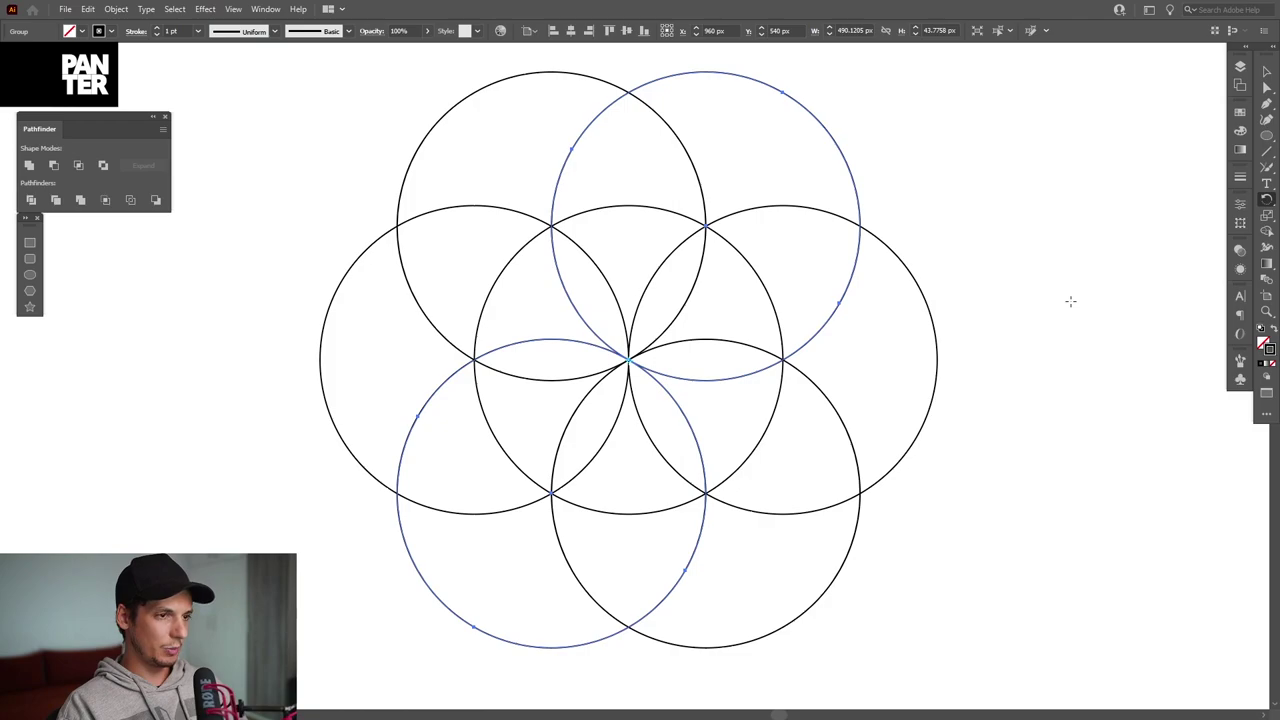
pyautogui.doubleClick(1267, 203)
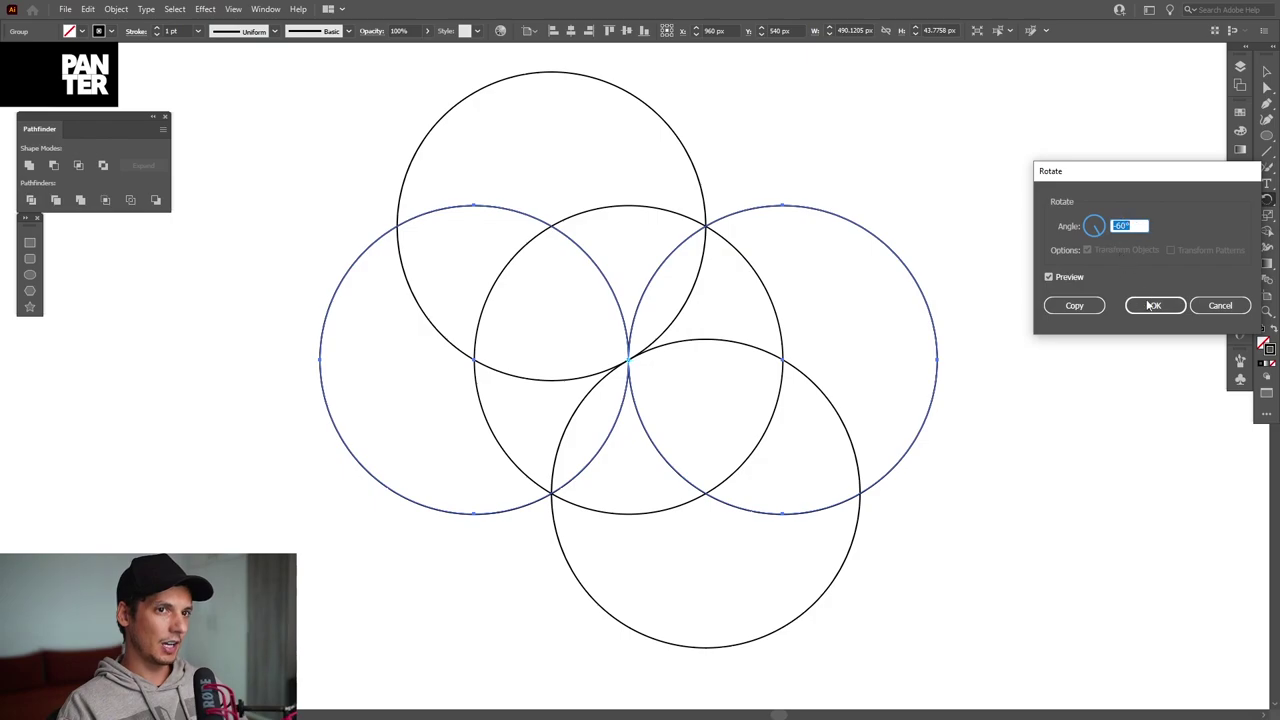
# Cancel the extra rotation and copy the centre circle onto the flower's upper-right intersection
pyautogui.click(1220, 305)
pyautogui.click(1267, 70)
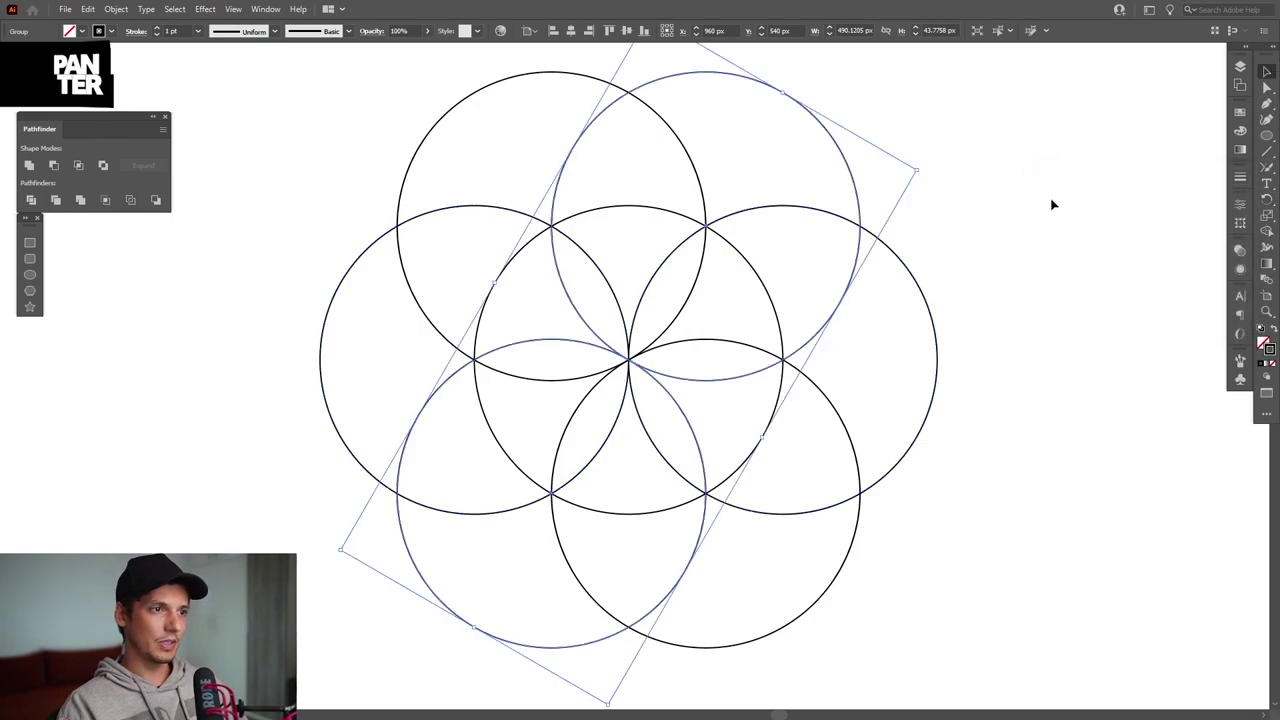
pyautogui.click(1032, 218)
pyautogui.scroll(1, 814, 280)
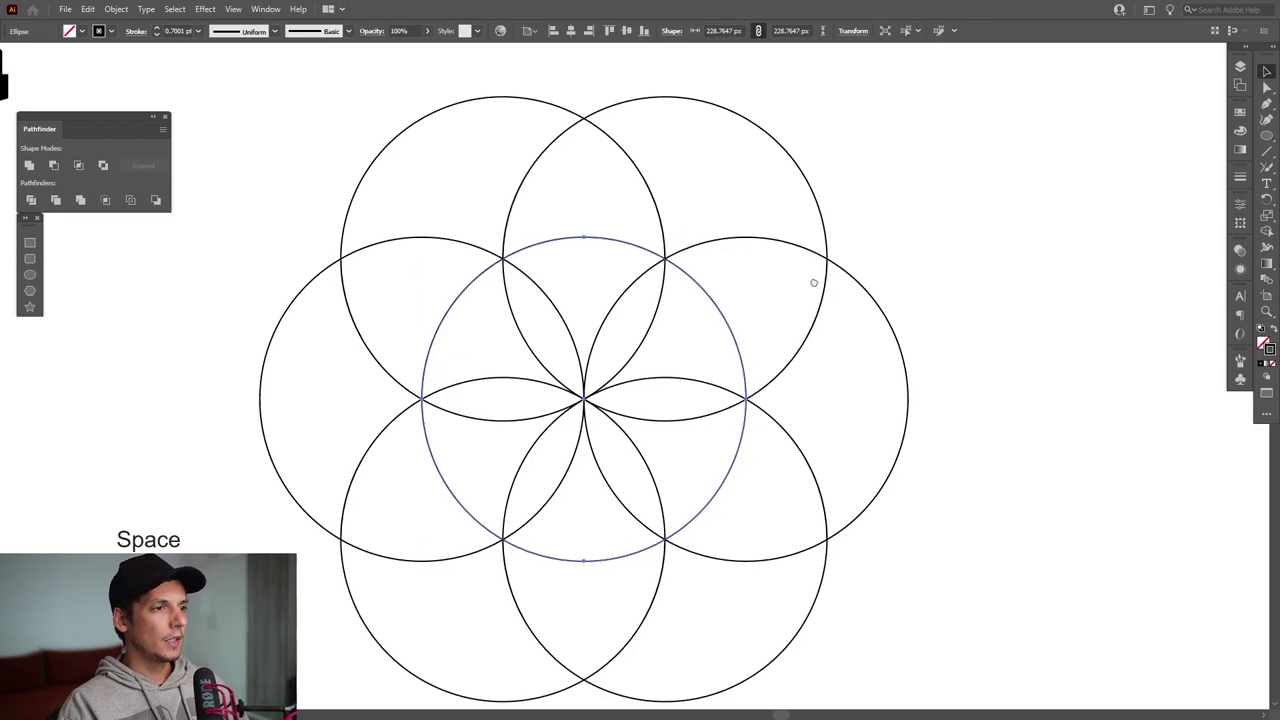
pyautogui.scroll(-2, 808, 283)
pyautogui.click(744, 285)
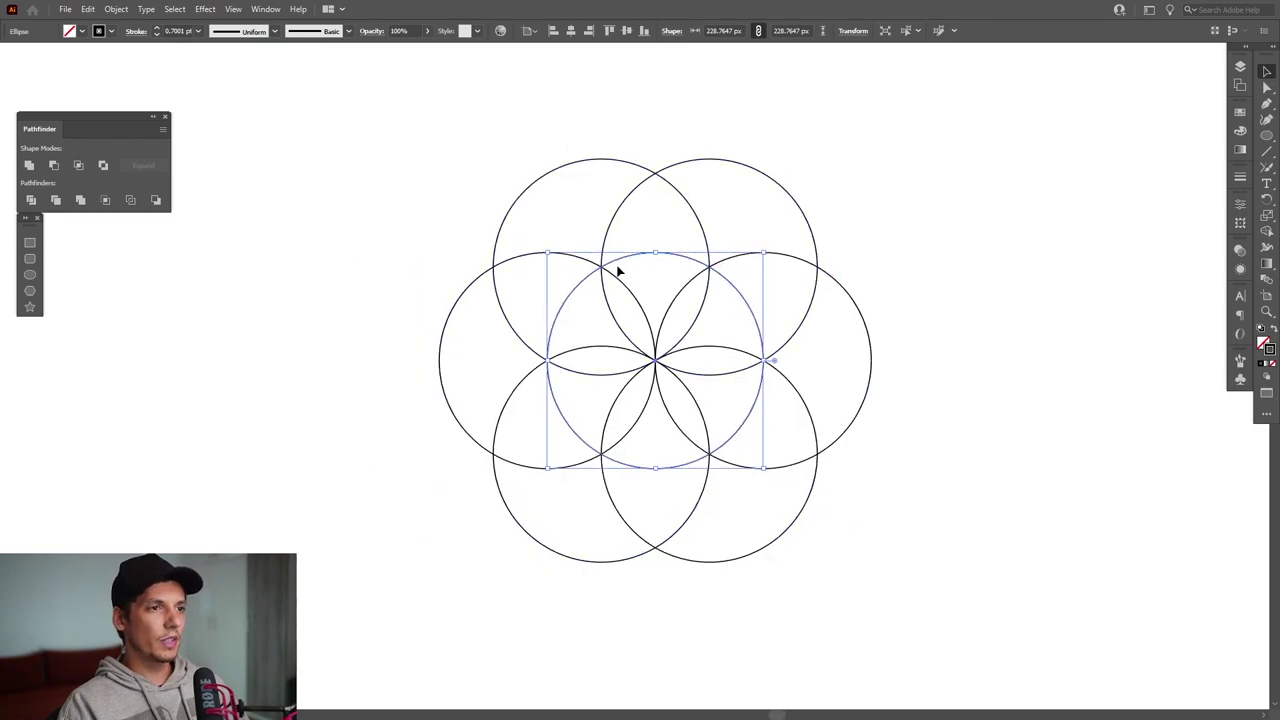
pyautogui.press('space')
pyautogui.scroll(2, 740, 283)
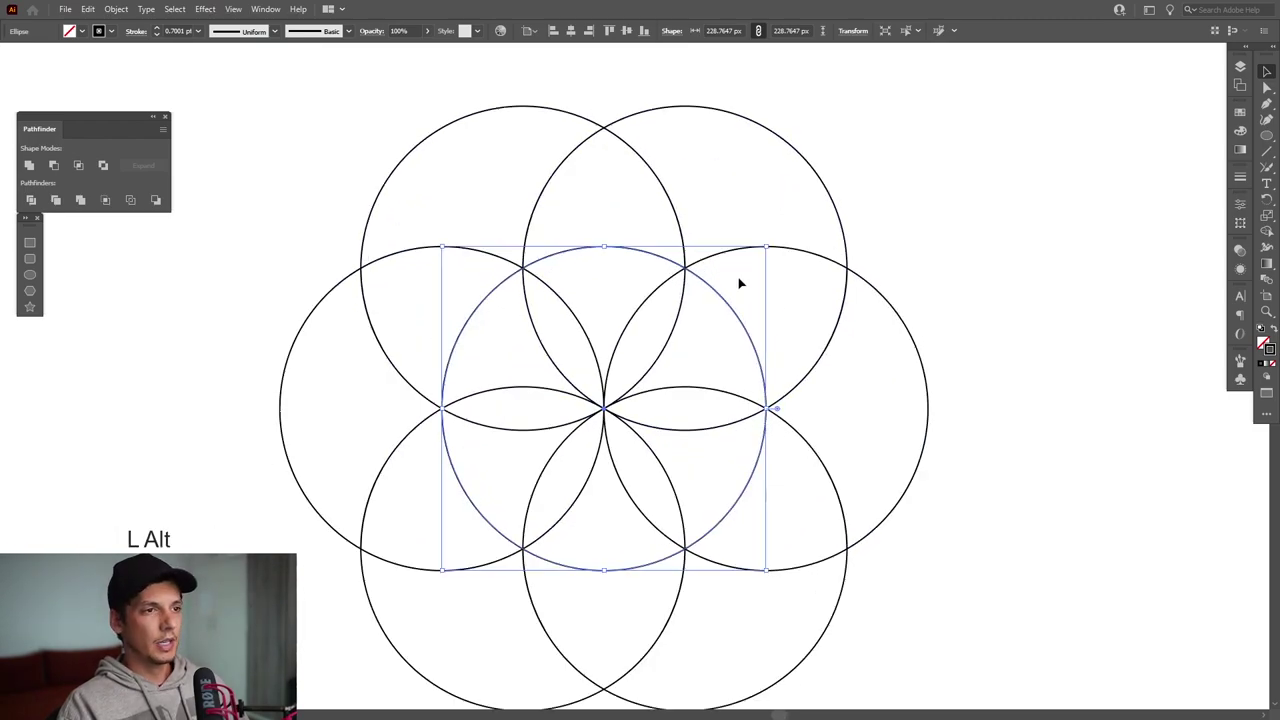
pyautogui.moveTo(760, 356); pyautogui.dragTo(998, 219)
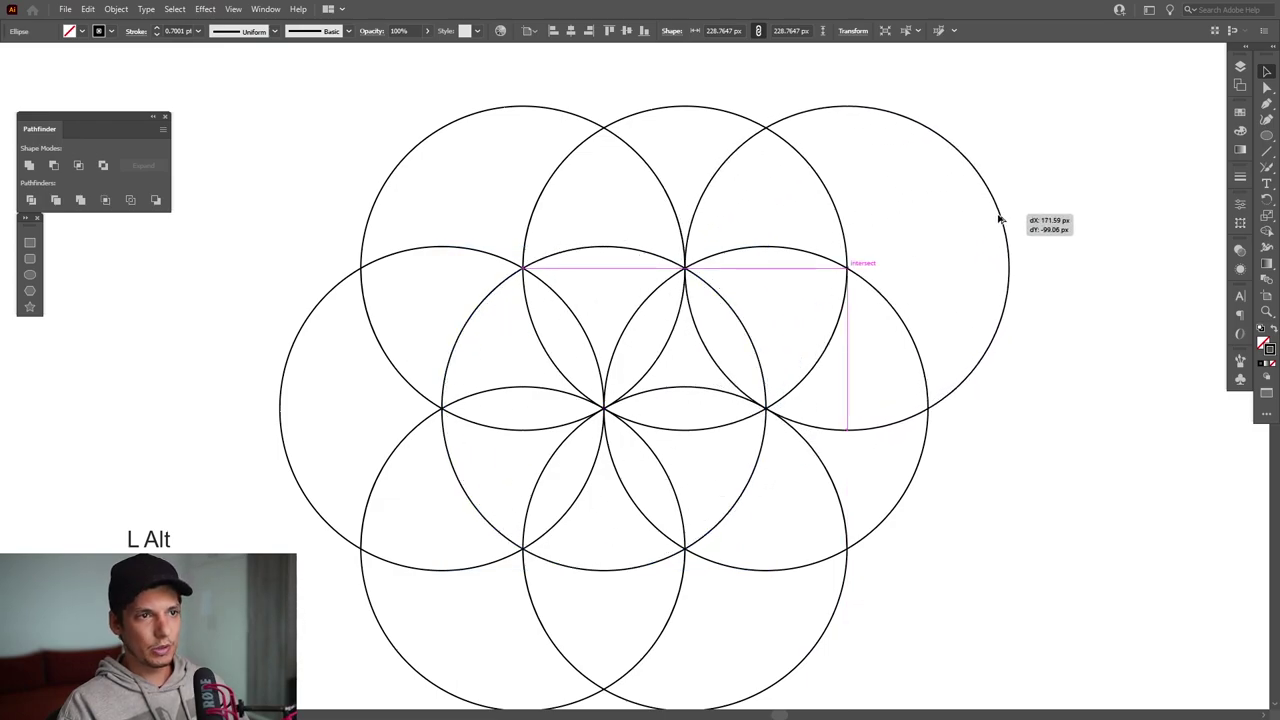
pyautogui.moveTo(998, 219); pyautogui.dragTo(998, 219)
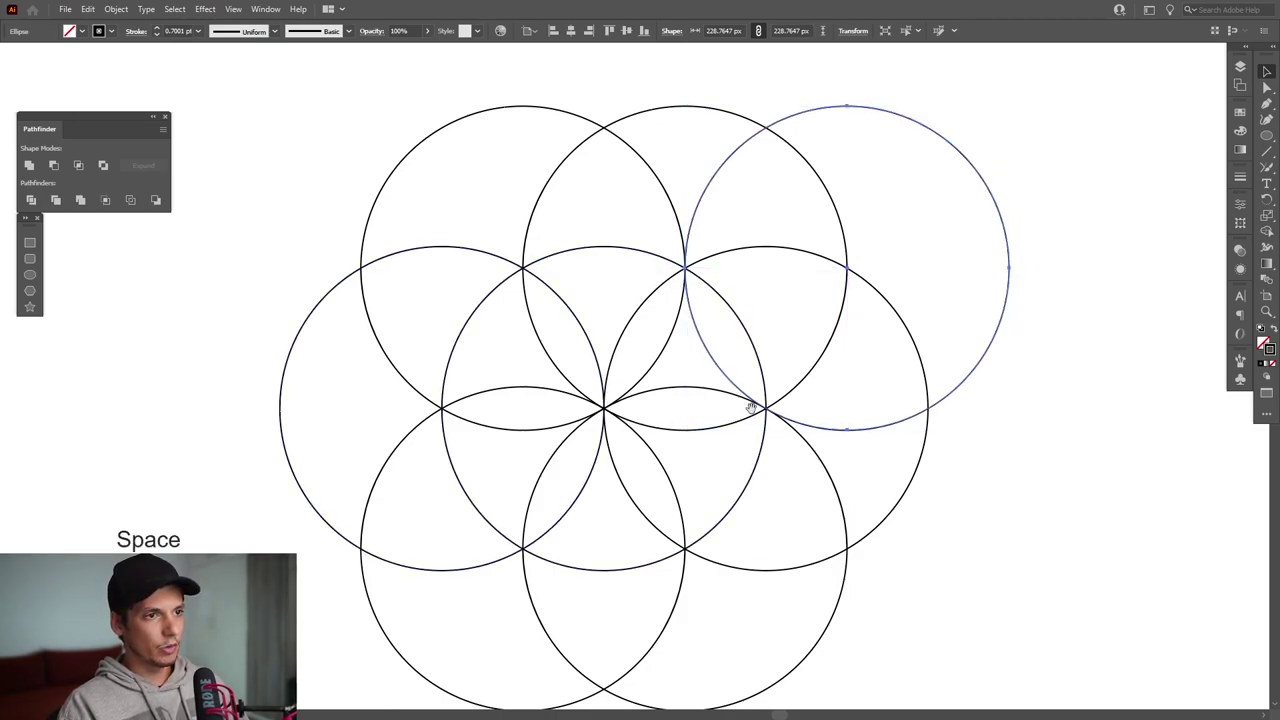
pyautogui.scroll(-2, 751, 406)
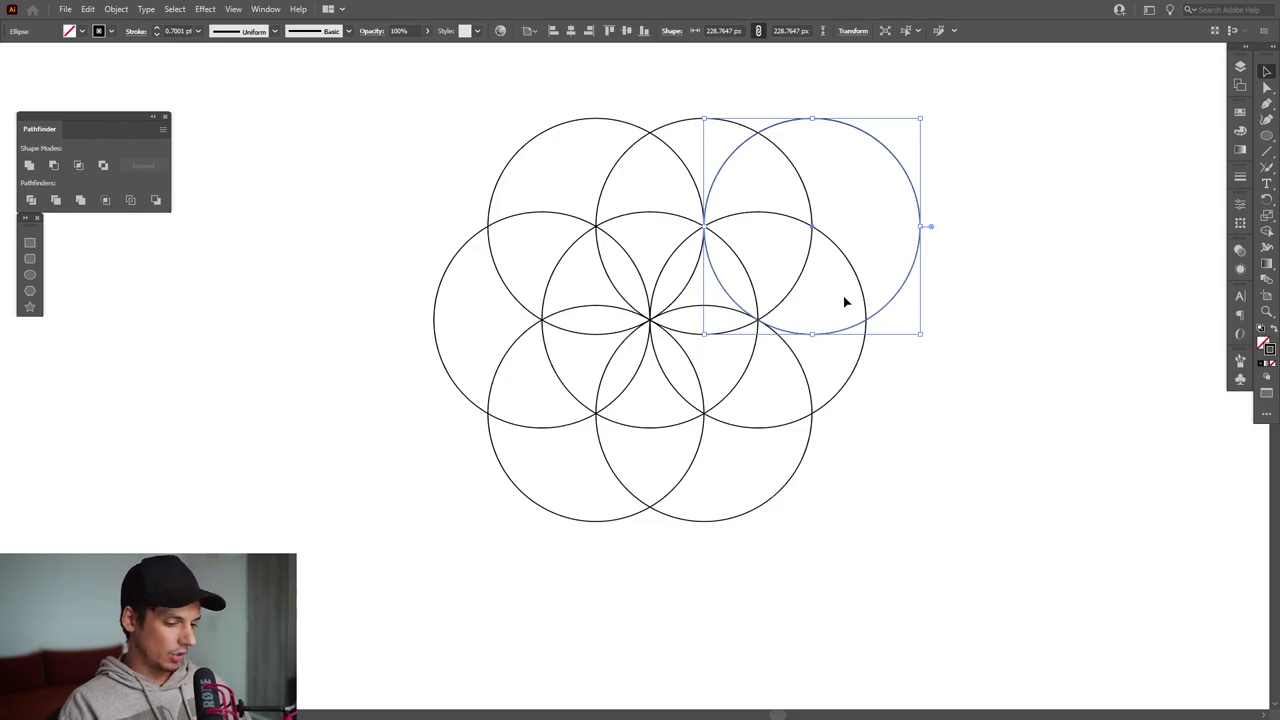
# Rotate -60° copies of the outer circle around the centre, repeating until the six-circle ring is complete
pyautogui.click(1267, 201)
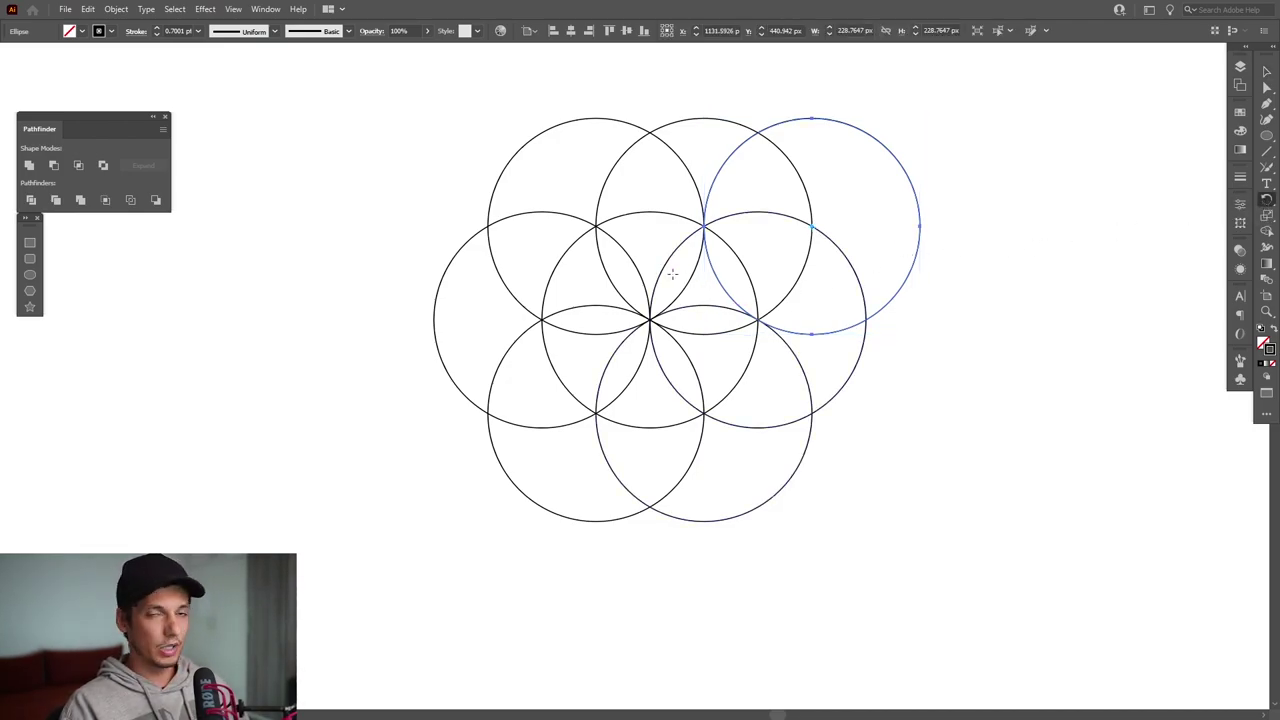
pyautogui.moveTo(673, 275); pyautogui.dragTo(657, 330)
pyautogui.scroll(2, 665, 301)
pyautogui.scroll(-2, 657, 346)
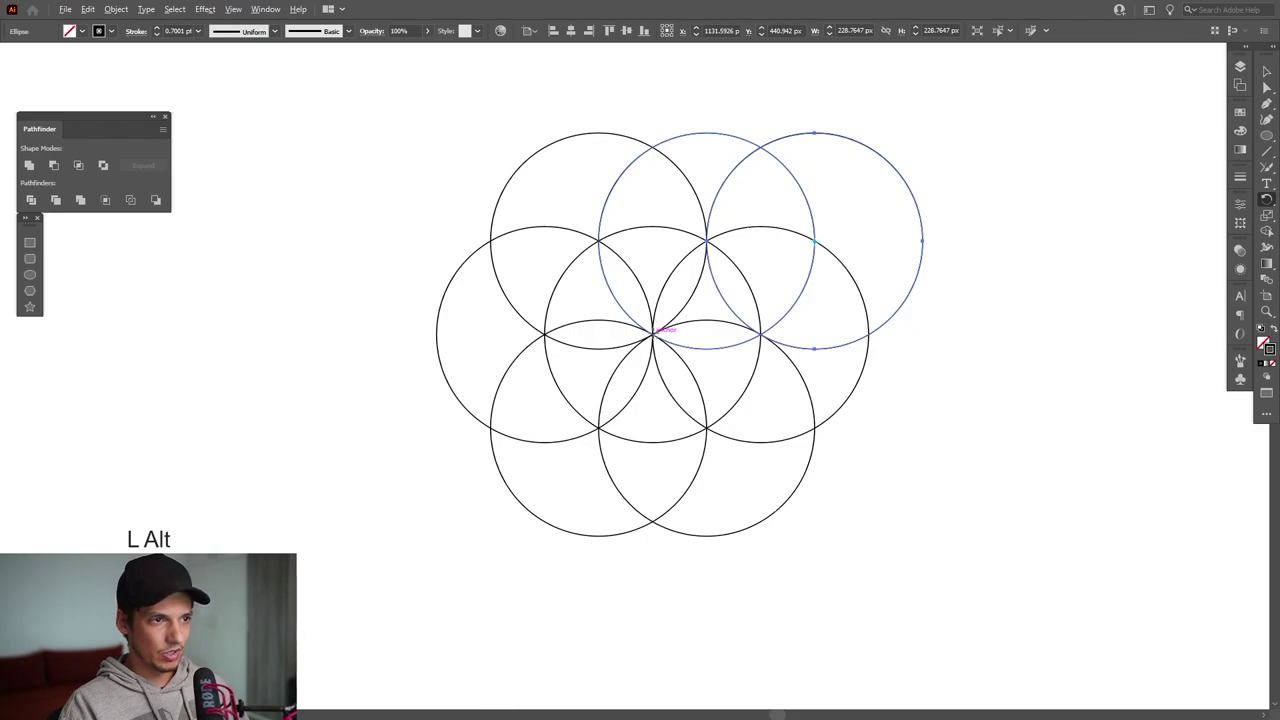
pyautogui.keyDown('alt'); pyautogui.click(653, 332); pyautogui.keyUp('alt')
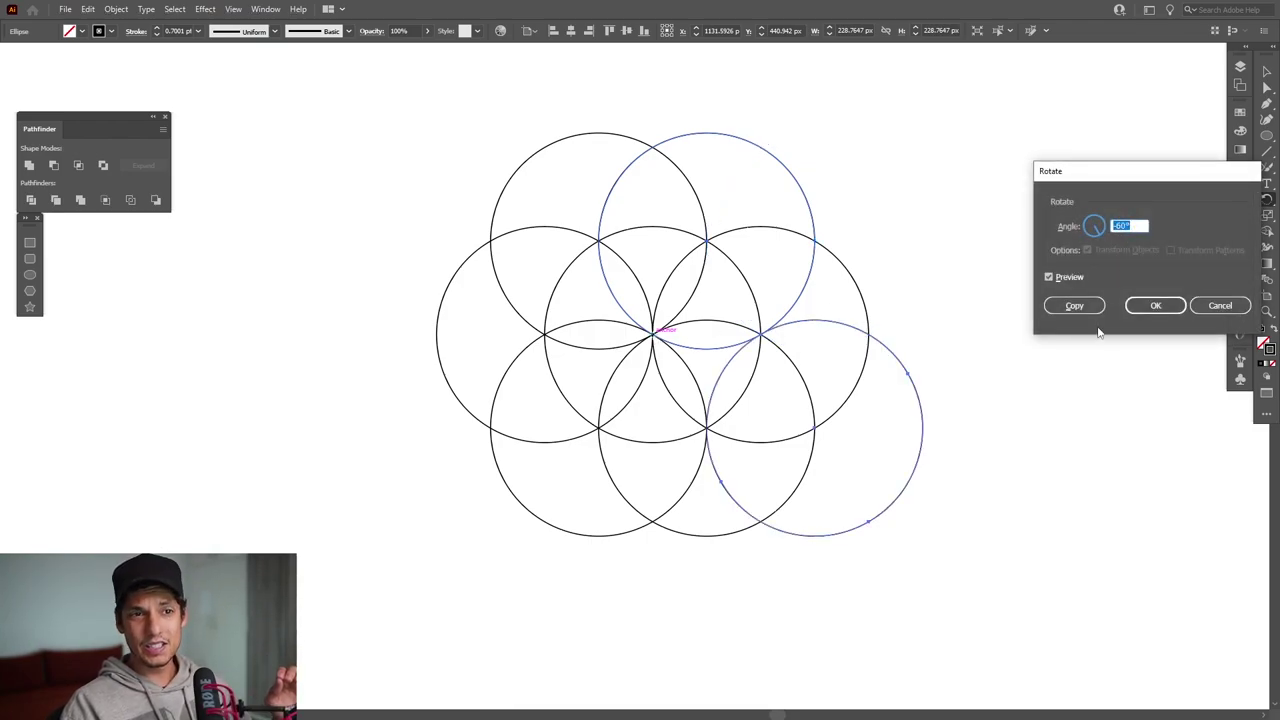
pyautogui.click(1074, 306)
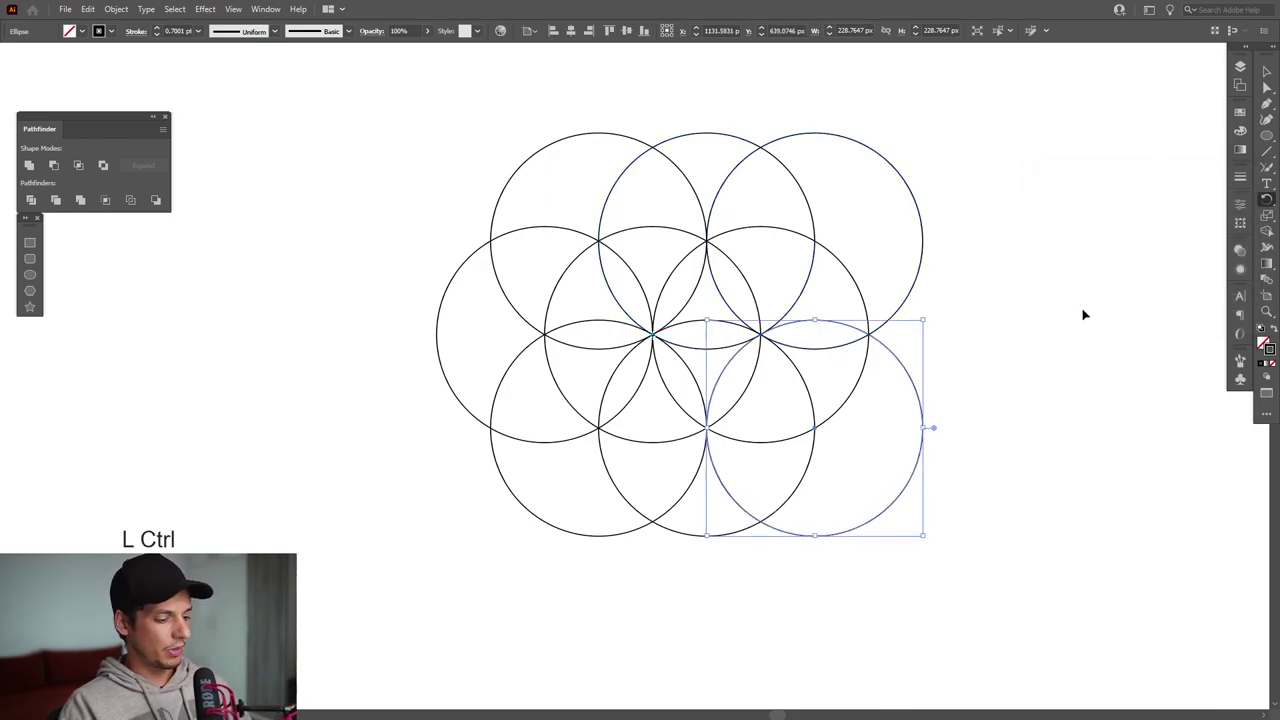
pyautogui.hotkey('ctrl', 'd')
pyautogui.hotkey('ctrl', 'd')
pyautogui.hotkey('ctrl', 'd')
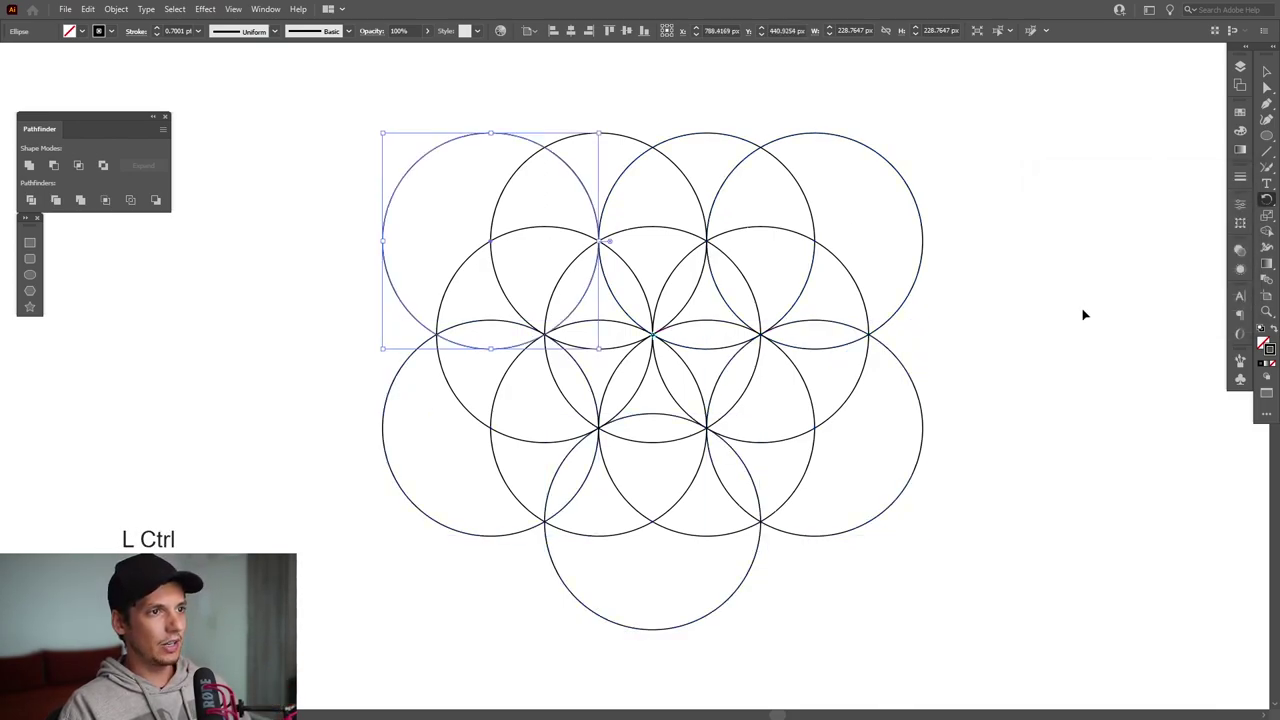
pyautogui.hotkey('ctrl', 'd')
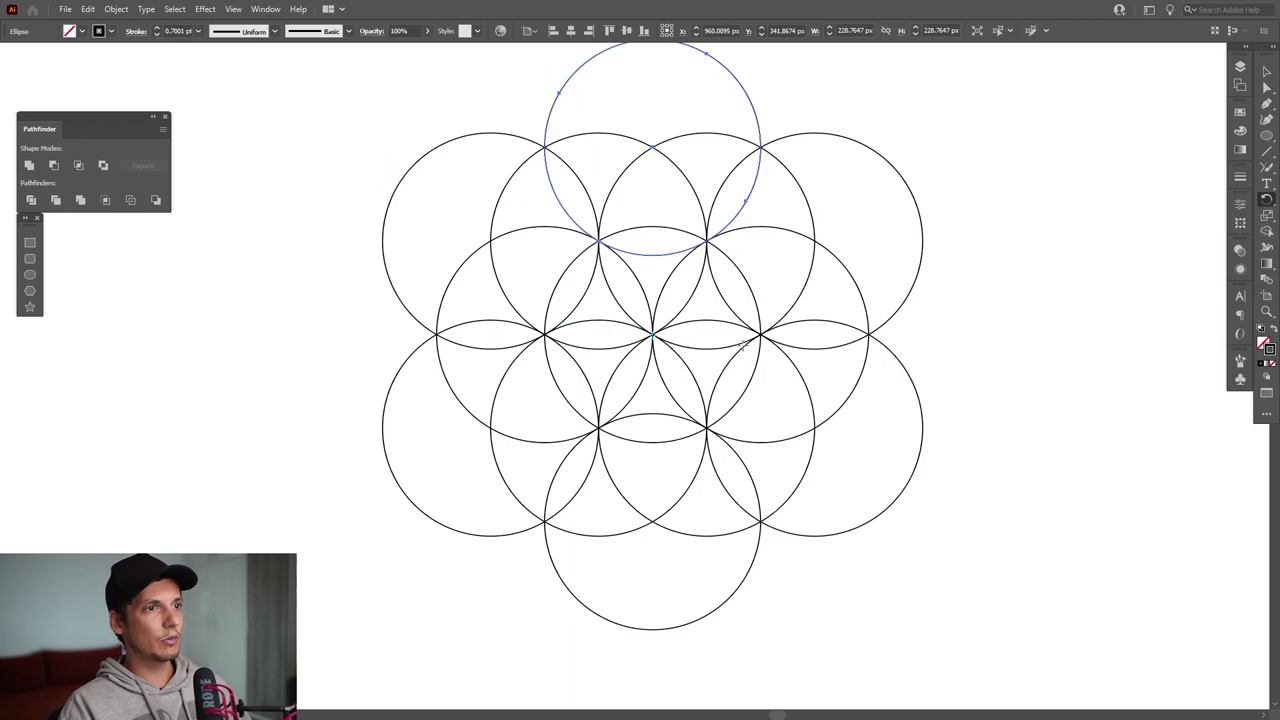
pyautogui.press('v')
pyautogui.click(1018, 281)
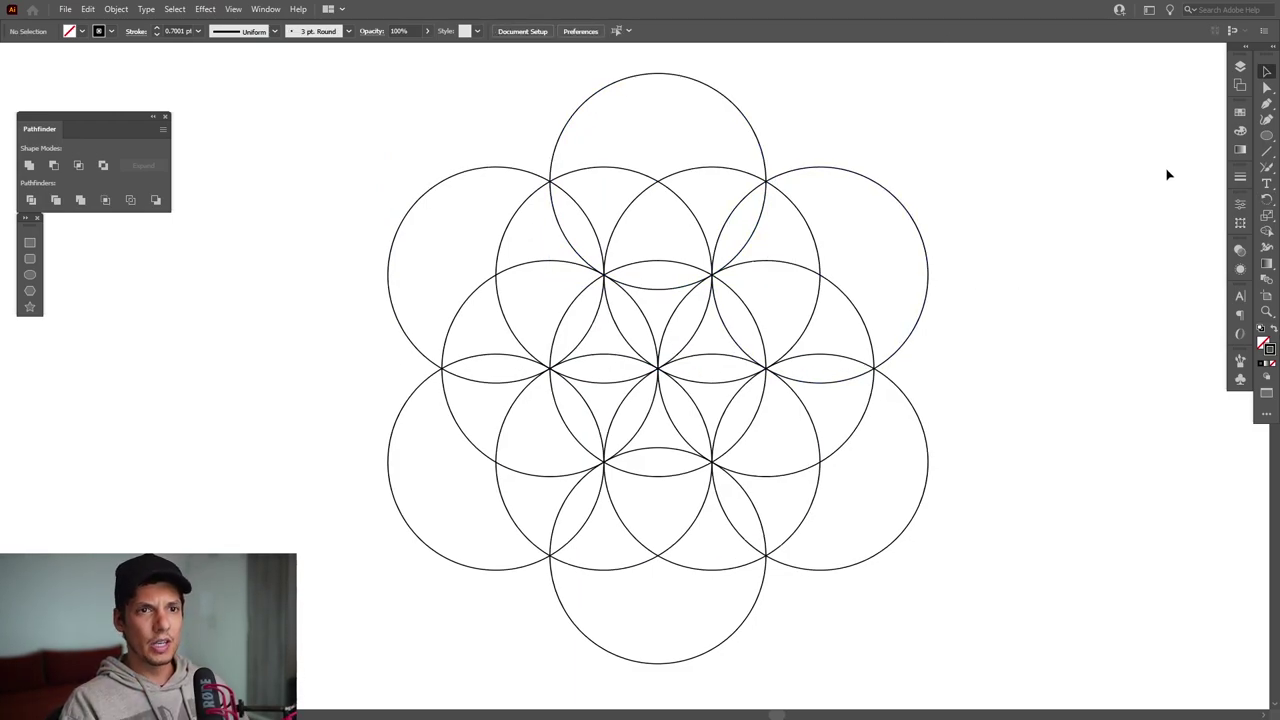
# Draw a closed right-pointing triangle through three outer circle intersections
pyautogui.click(1266, 104)
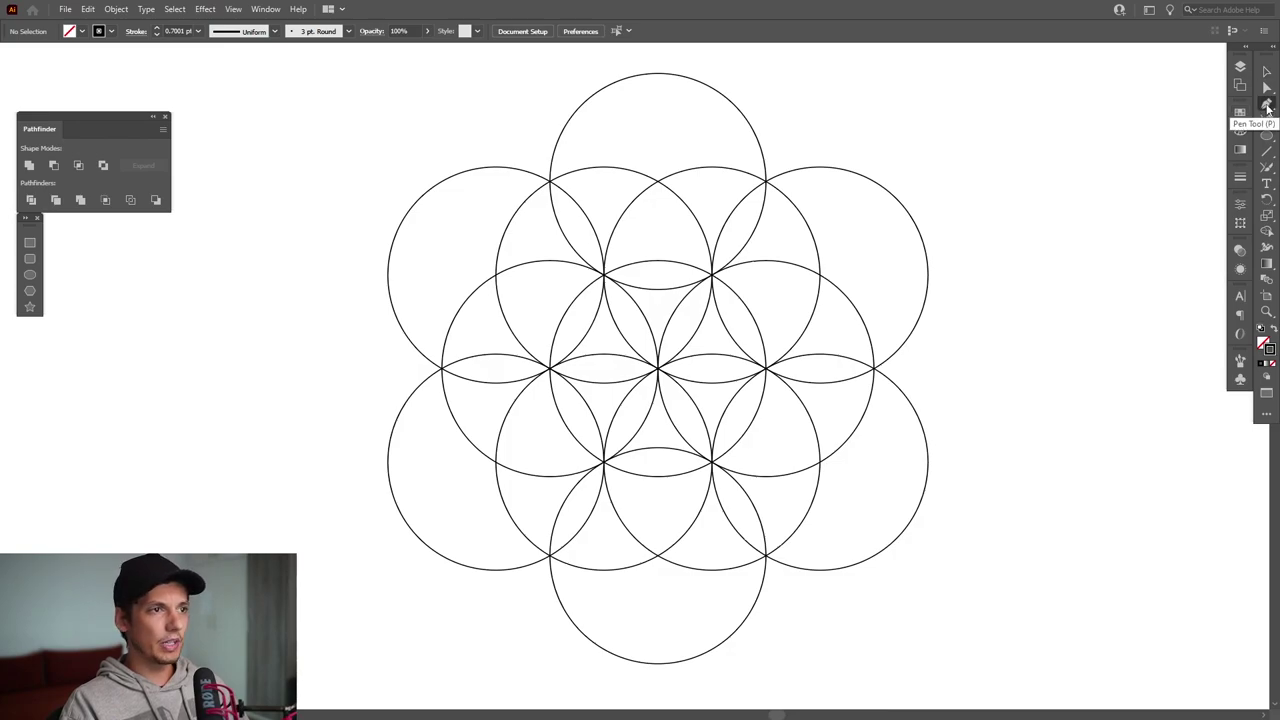
pyautogui.click(550, 183)
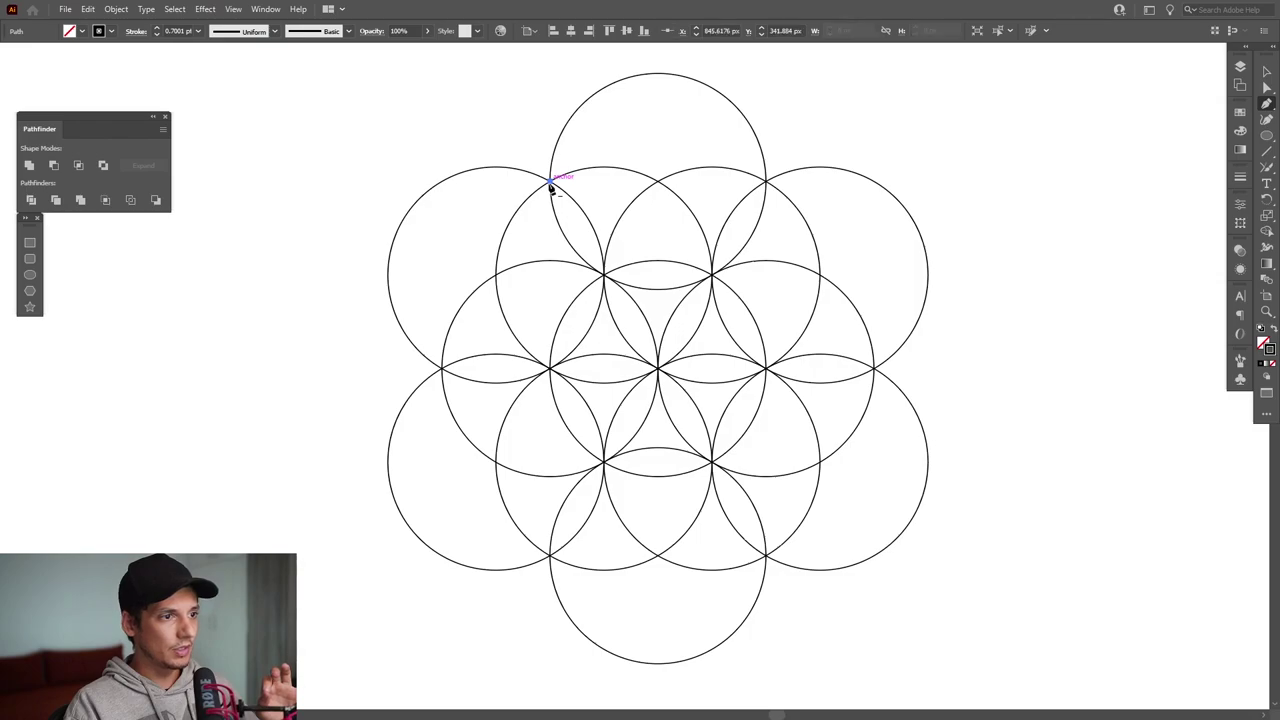
pyautogui.click(550, 558)
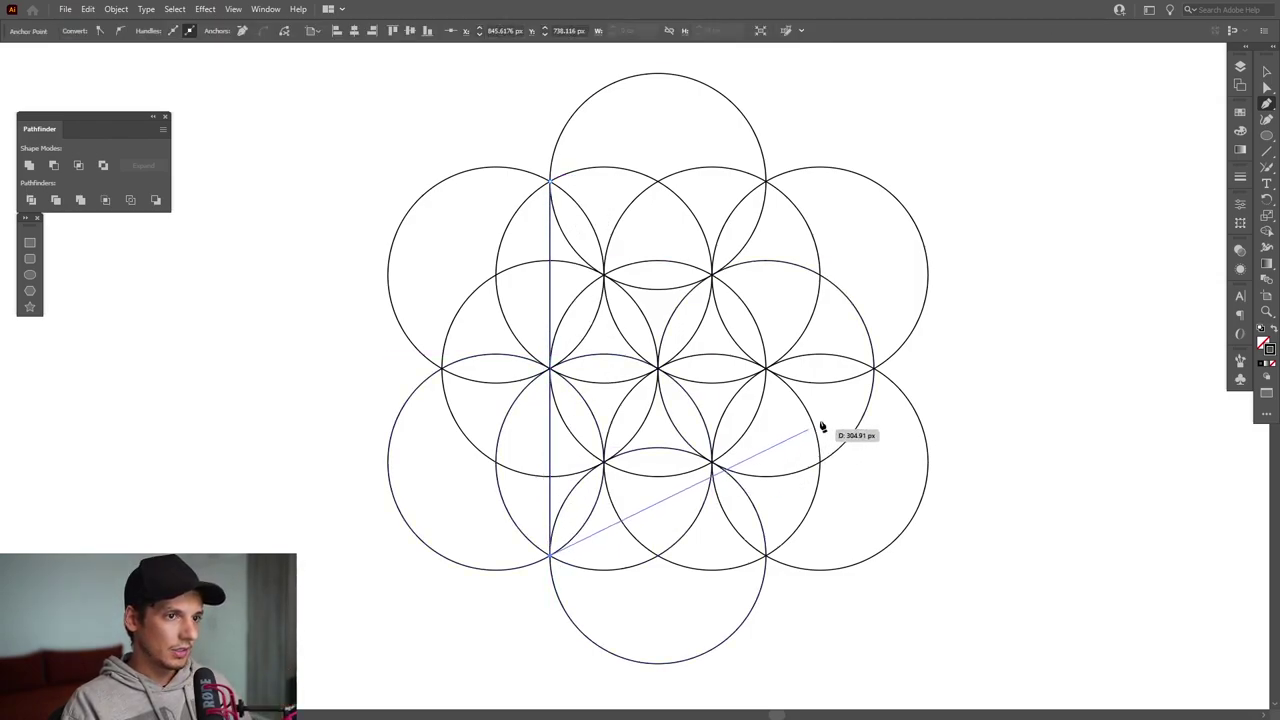
pyautogui.click(873, 370)
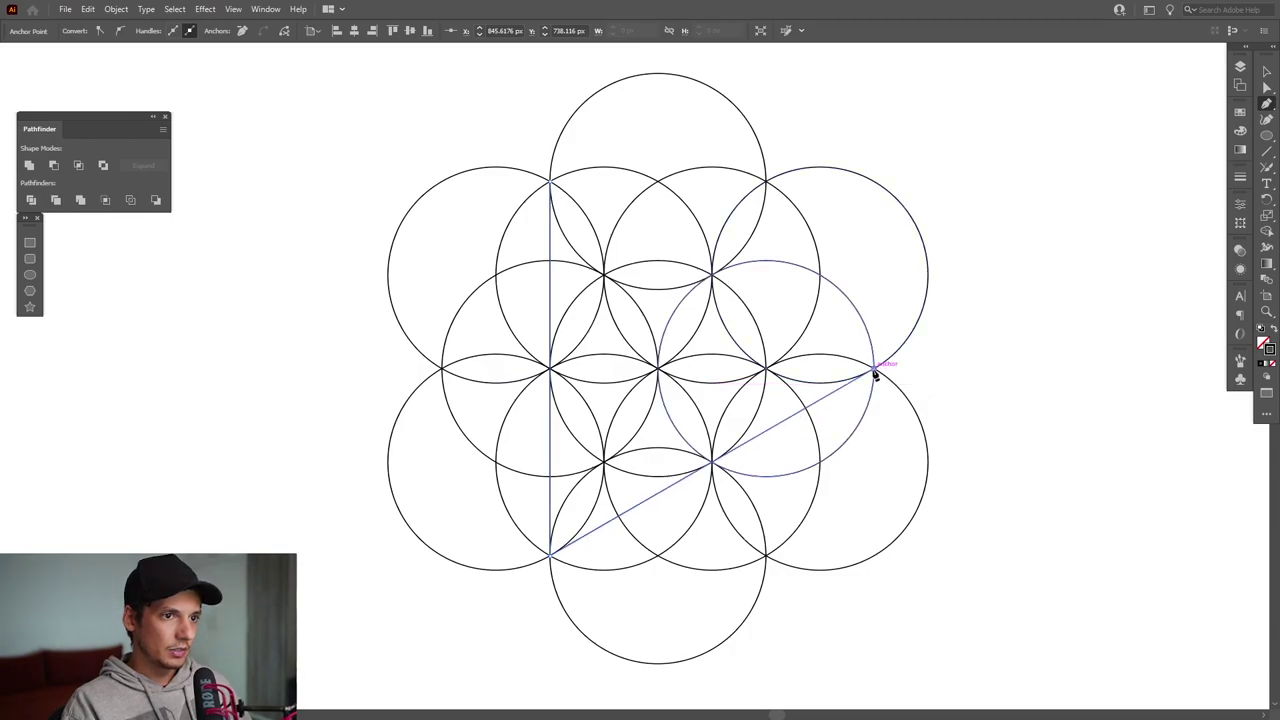
pyautogui.click(551, 183)
pyautogui.press('v')
pyautogui.click(992, 203)
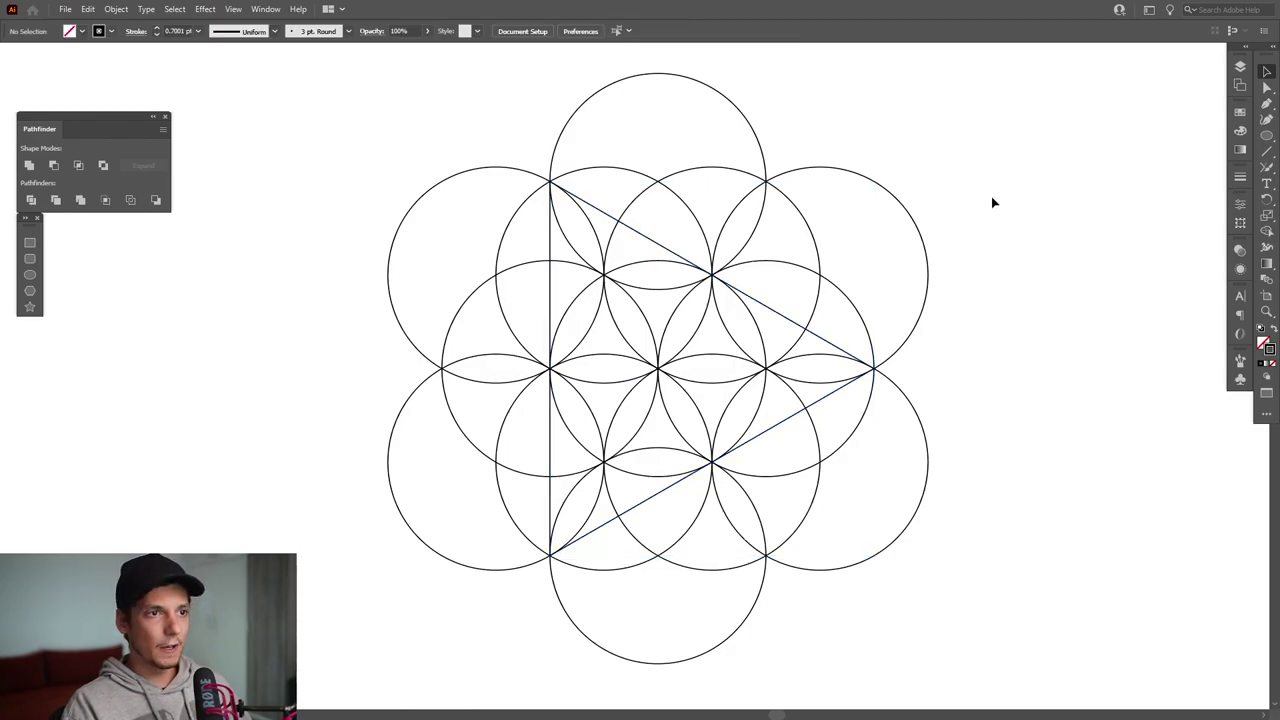
# Draw a matching left-pointing triangle to complete the six-point star
pyautogui.press('p')
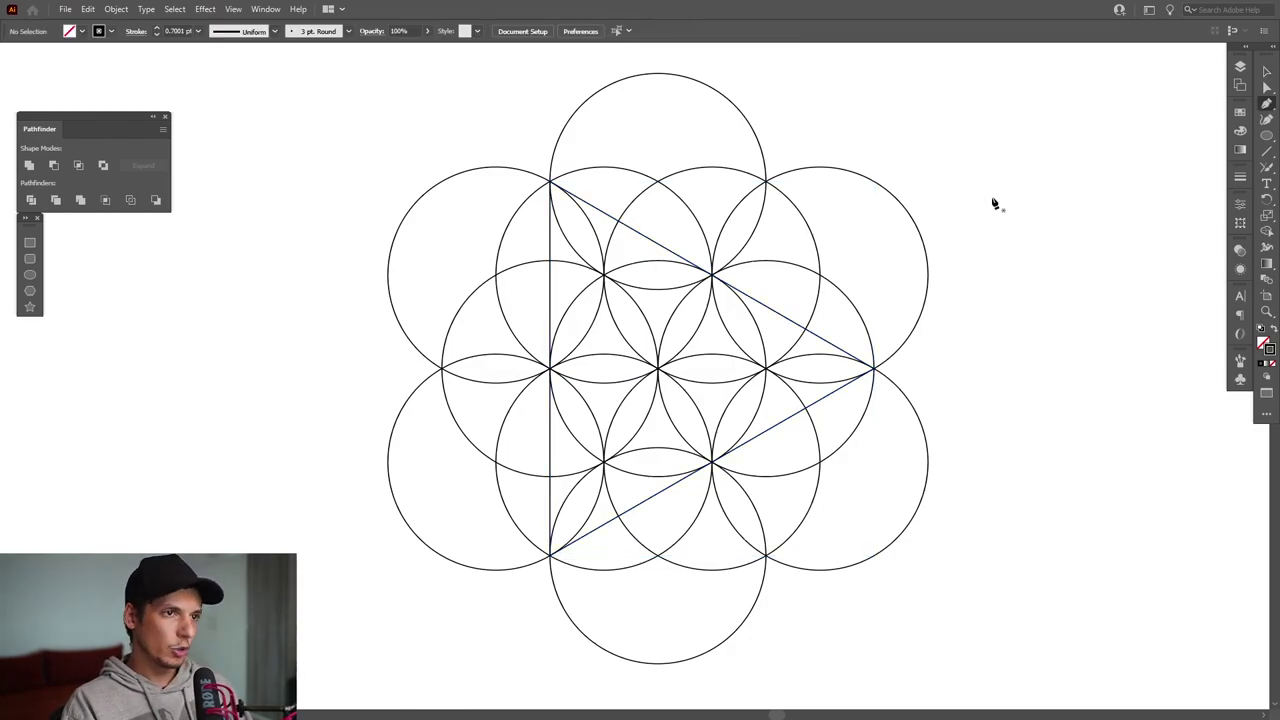
pyautogui.click(767, 182)
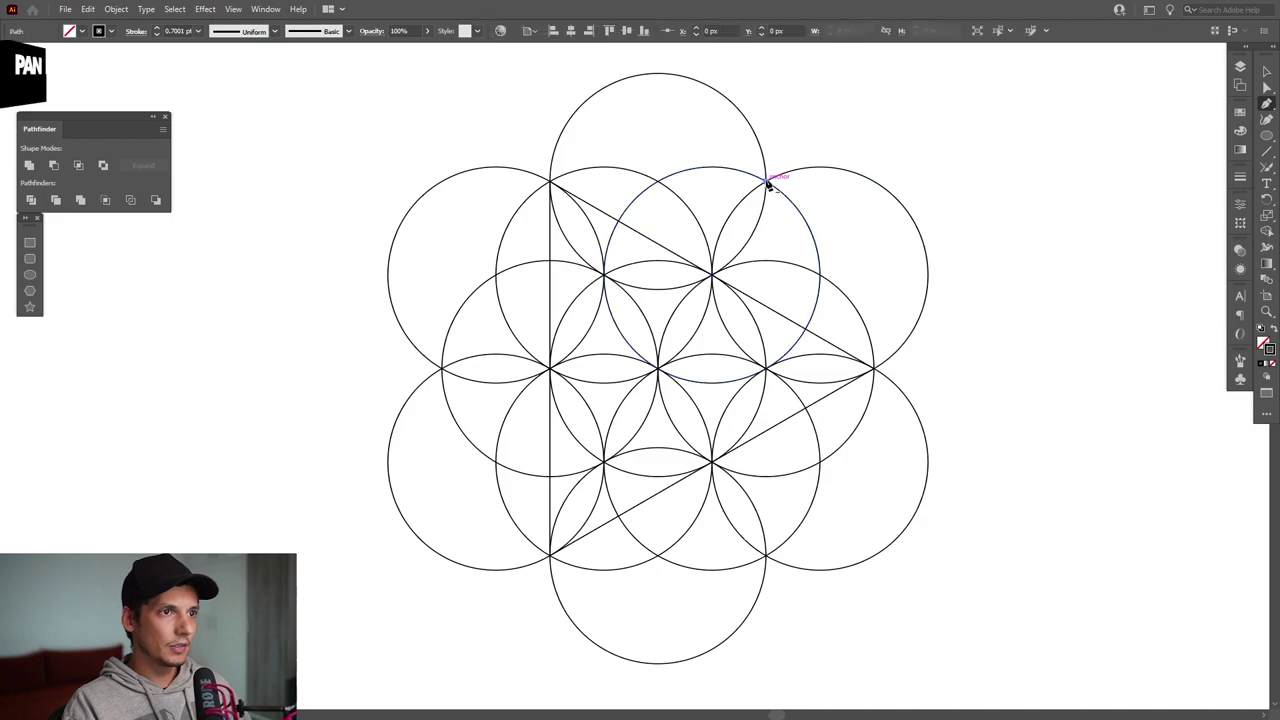
pyautogui.click(767, 554)
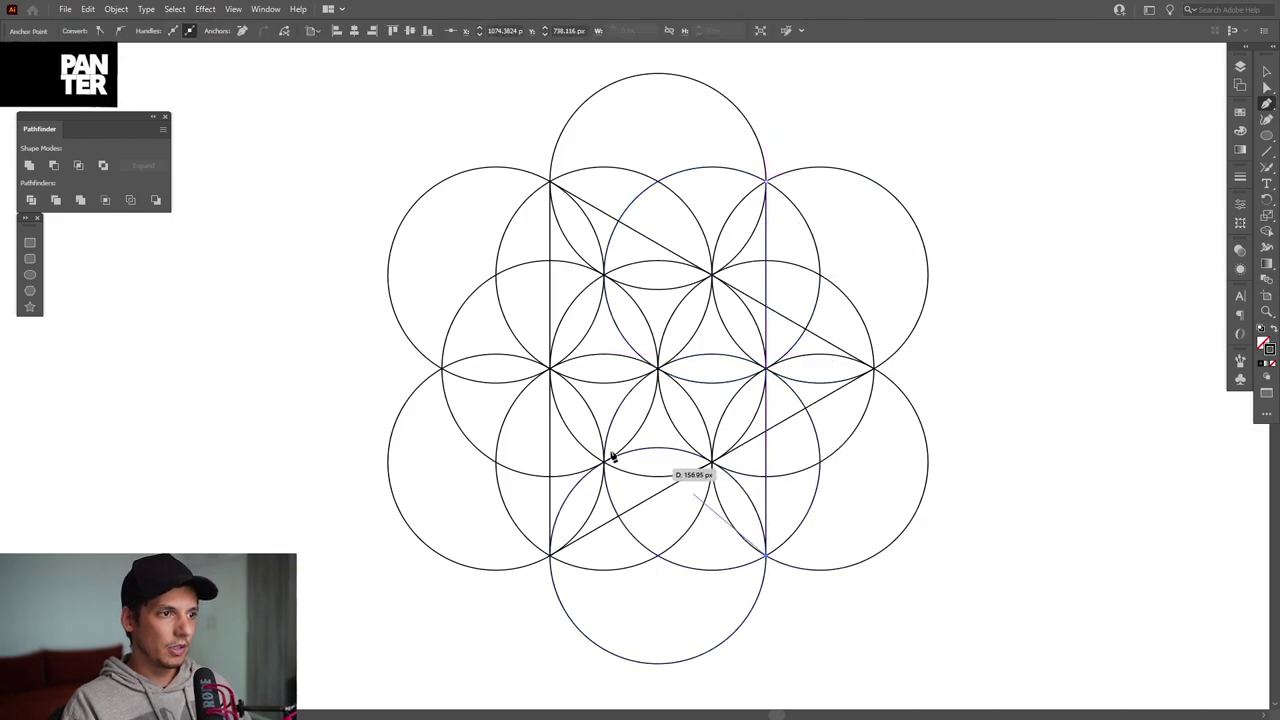
pyautogui.click(442, 370)
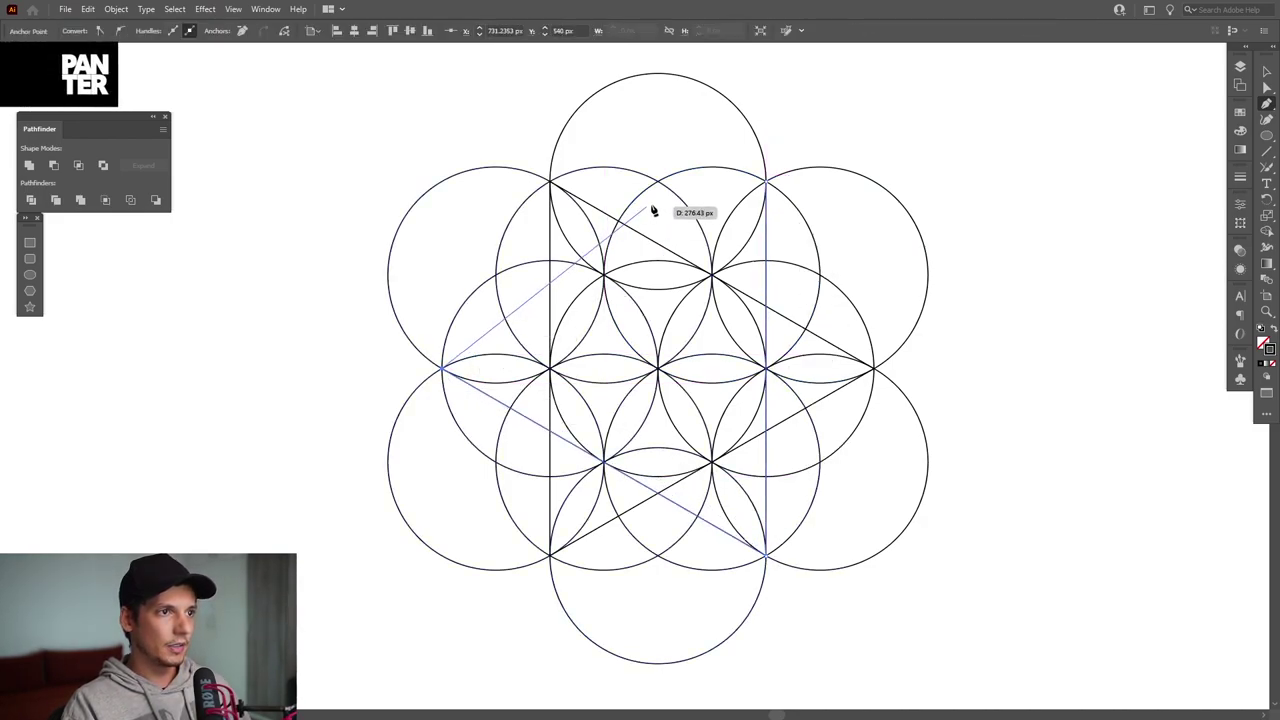
pyautogui.click(767, 182)
# Deselect the triangle and zoom in on the star pattern
pyautogui.press('v')
pyautogui.click(981, 209)
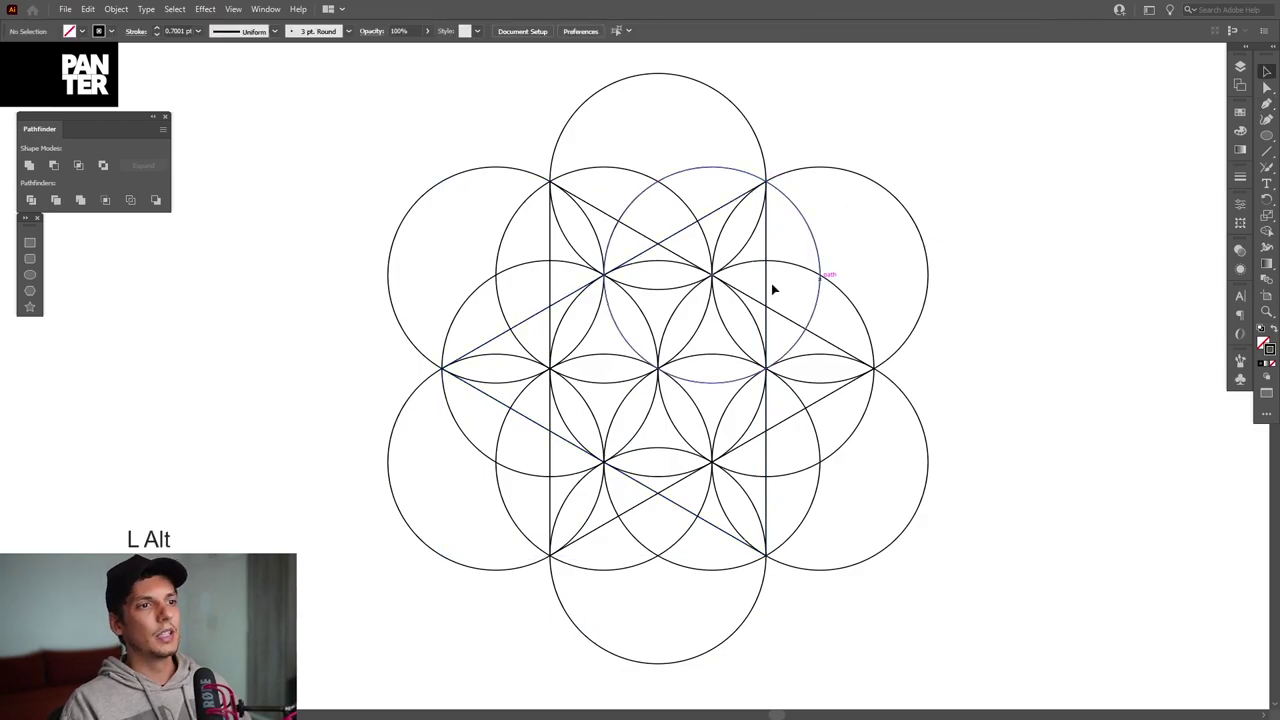
pyautogui.scroll(2, 771, 283)
pyautogui.scroll(-2, 713, 297)
pyautogui.scroll(2, 711, 286)
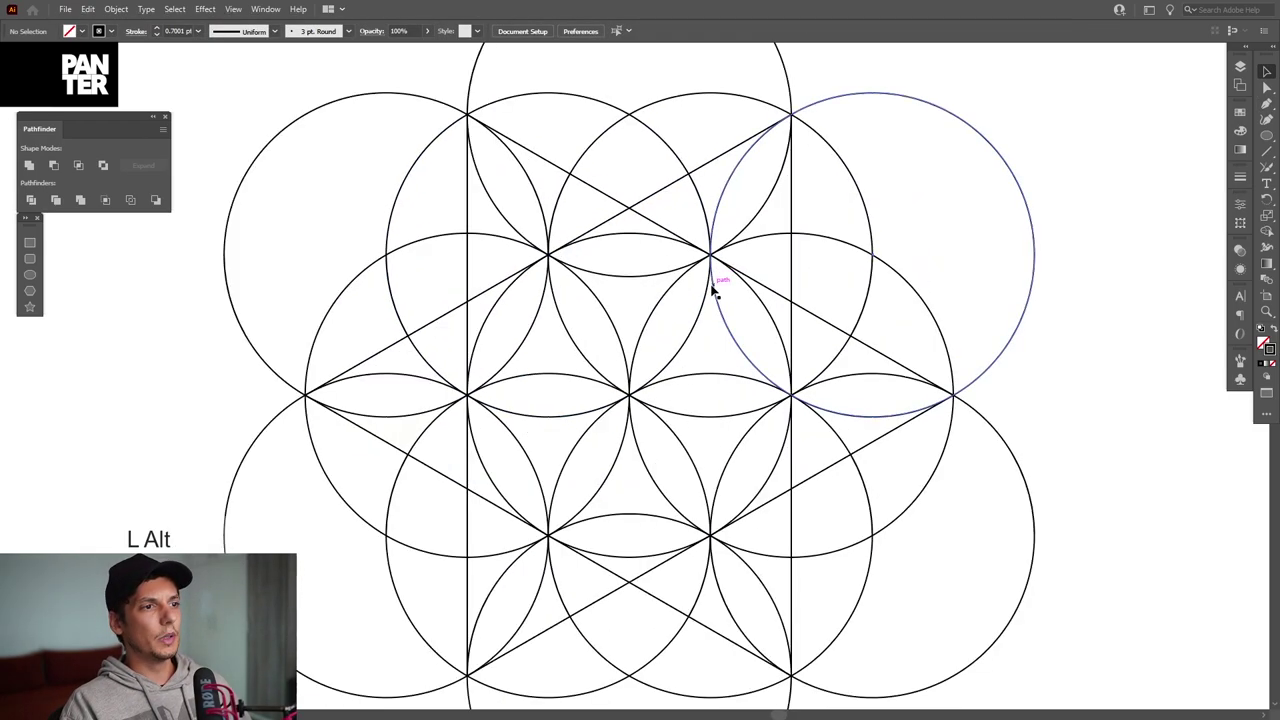
pyautogui.moveTo(711, 286); pyautogui.dragTo(720, 288)
pyautogui.scroll(-2, 720, 288)
pyautogui.scroll(1, 728, 291)
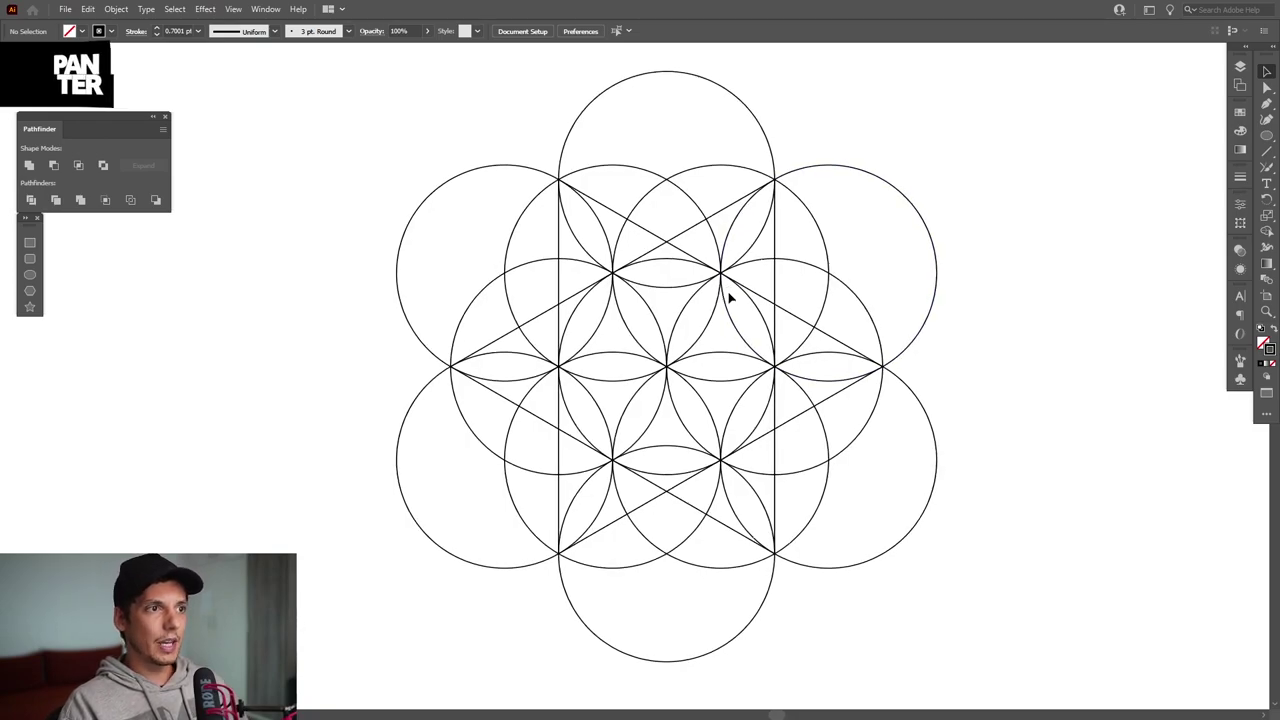
pyautogui.scroll(3, 730, 297)
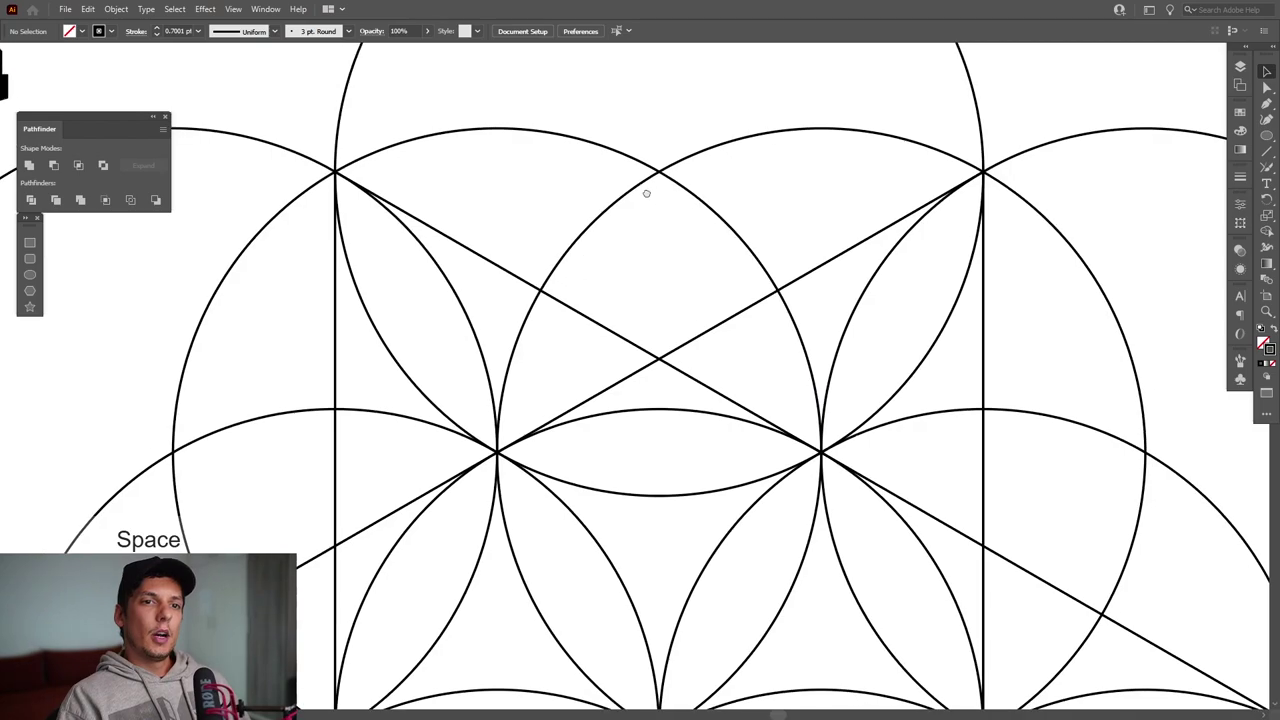
# With the Pen tool active, set the stroke weight to 2 pt
pyautogui.click(1267, 104)
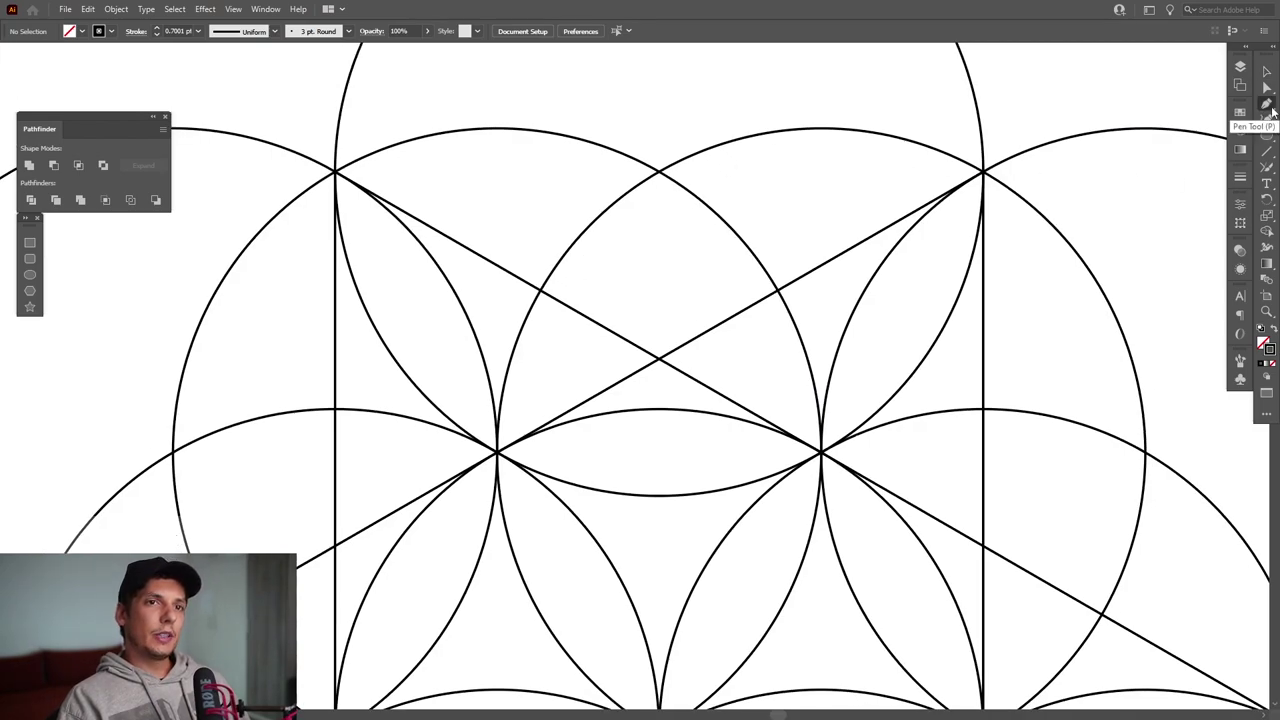
pyautogui.click(1240, 178)
pyautogui.doubleClick(1140, 190)
pyautogui.write('2')
pyautogui.press('Return')
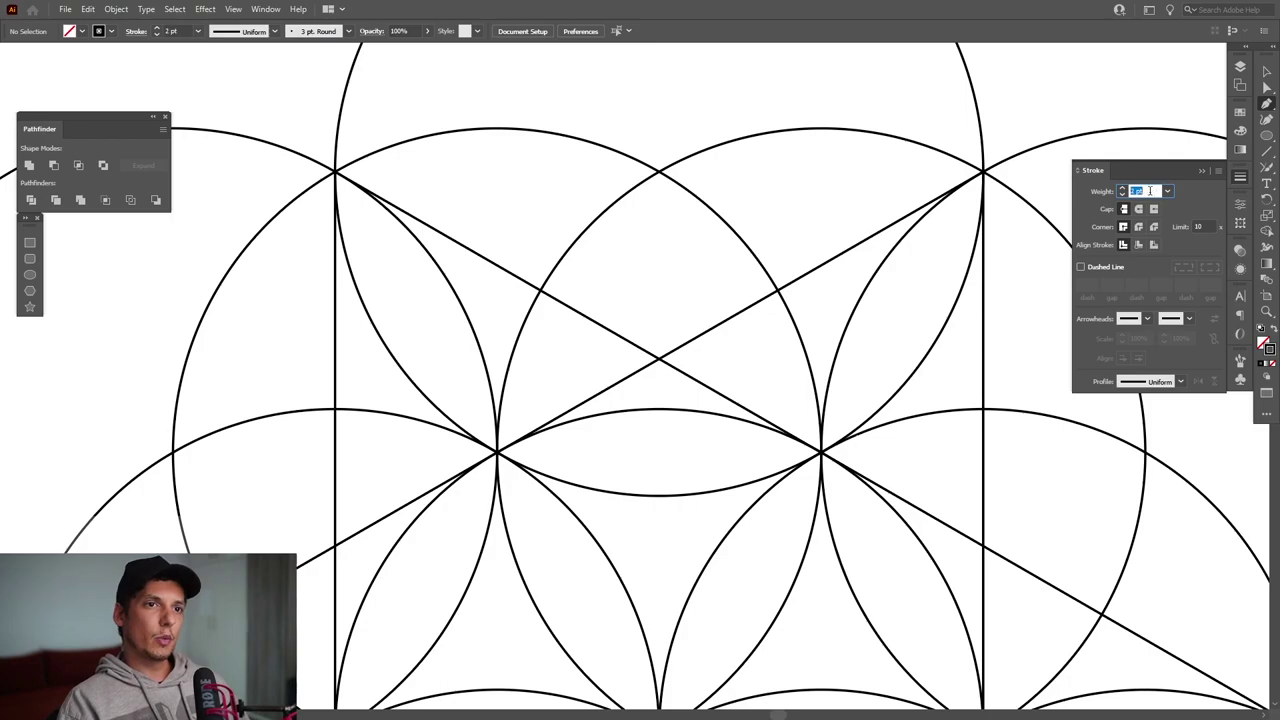
pyautogui.click(1203, 170)
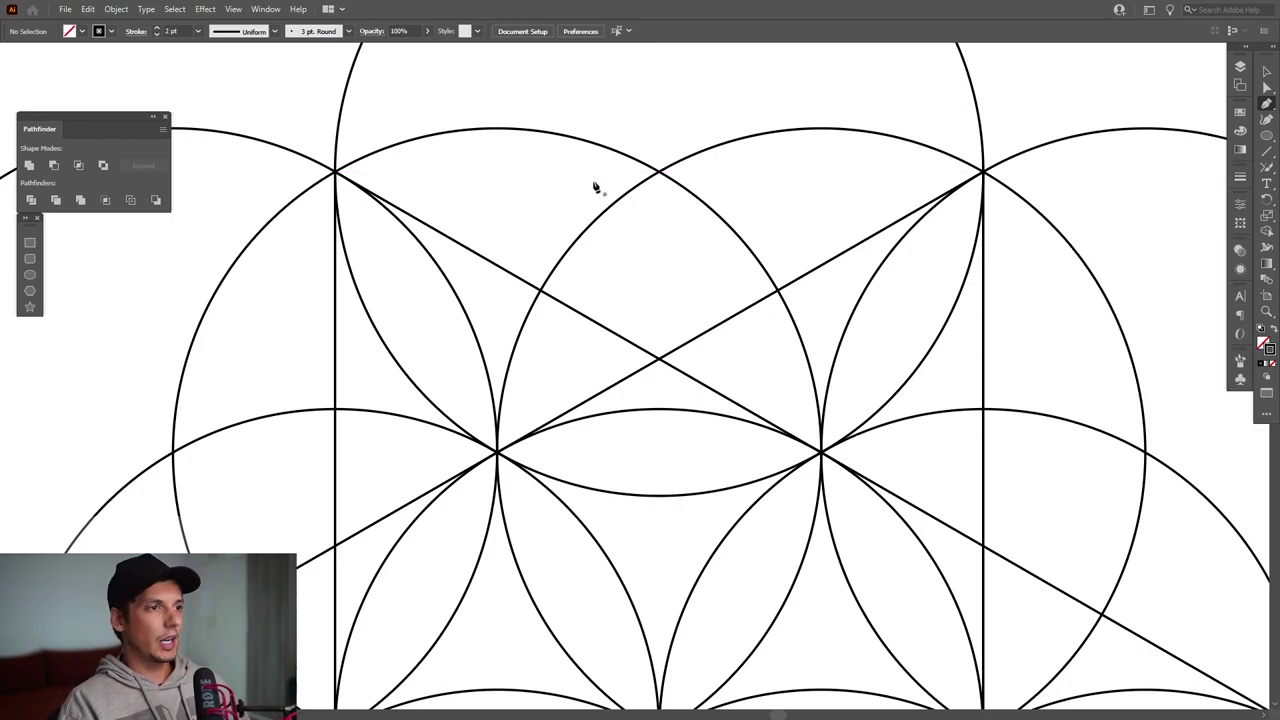
# Draw a closed 2 pt triangle from the top intersection to two lower intersections in the upper star point
pyautogui.keyDown('alt'); pyautogui.scroll(1, 628, 208); pyautogui.keyUp('alt')
pyautogui.press('space')
pyautogui.moveTo(660, 220); pyautogui.dragTo(672, 235)
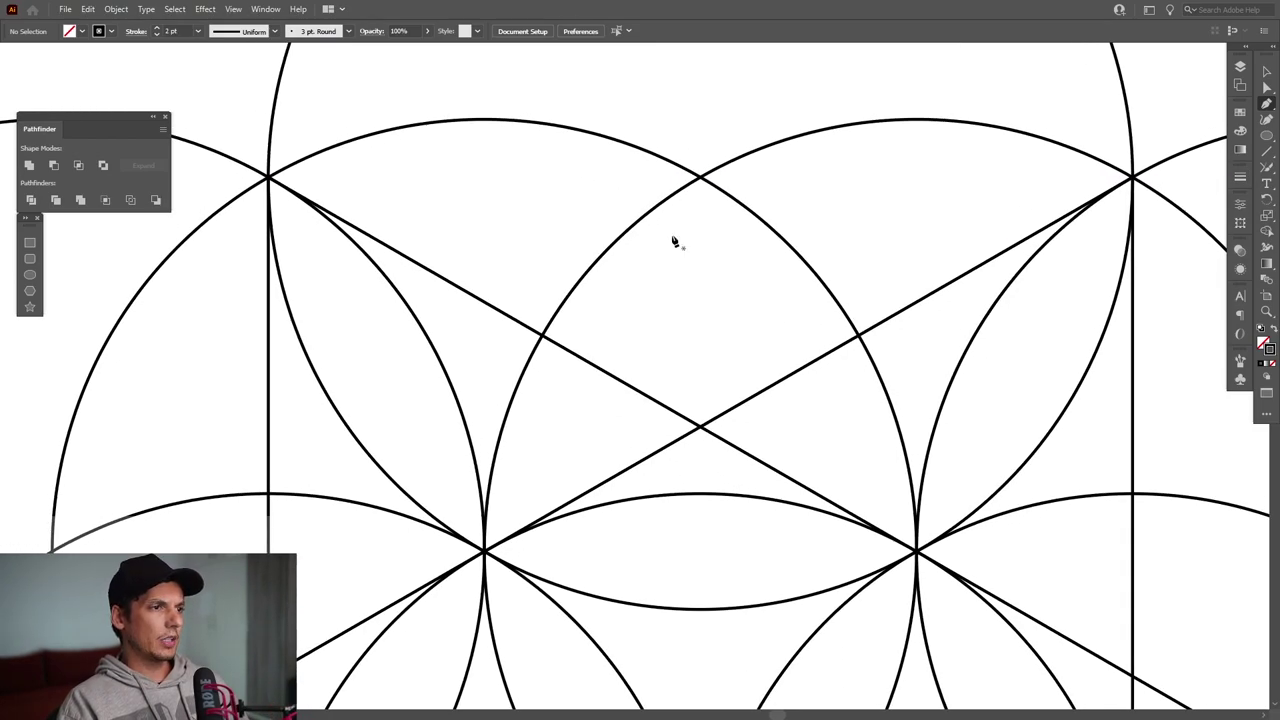
pyautogui.scroll(-1, 676, 236)
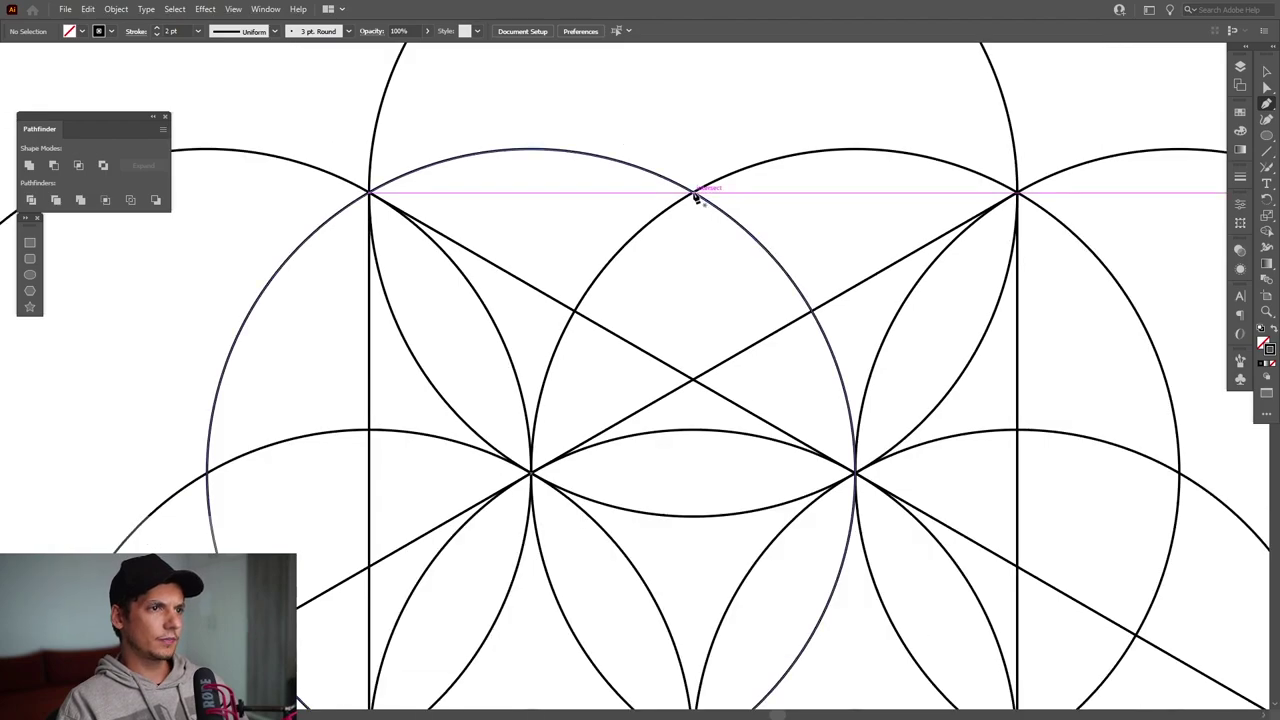
pyautogui.click(694, 192)
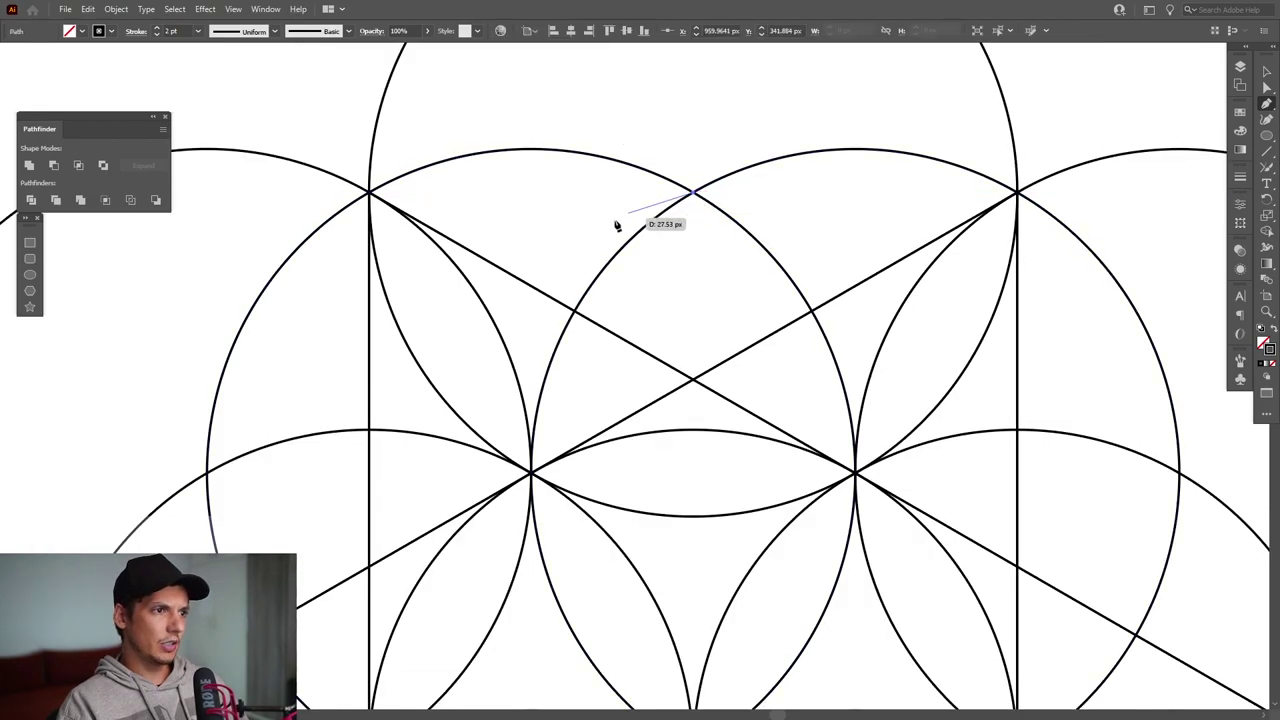
pyautogui.click(533, 287)
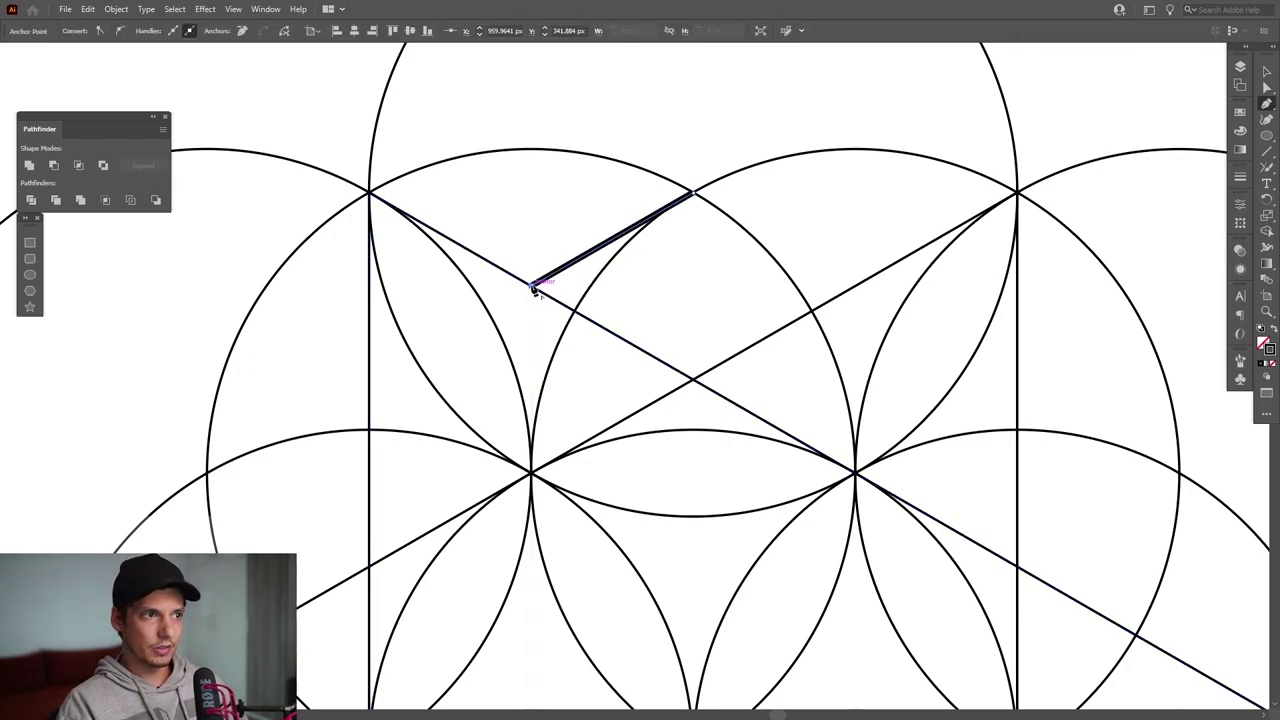
pyautogui.click(856, 288)
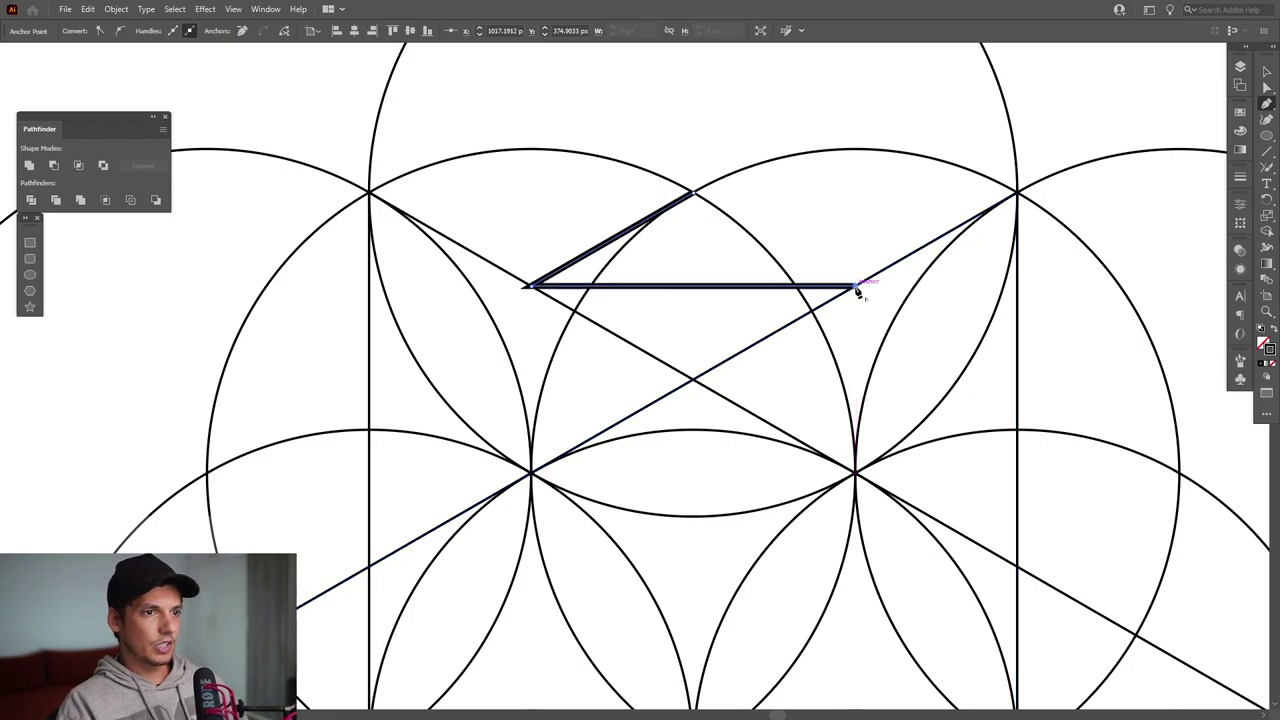
pyautogui.click(695, 195)
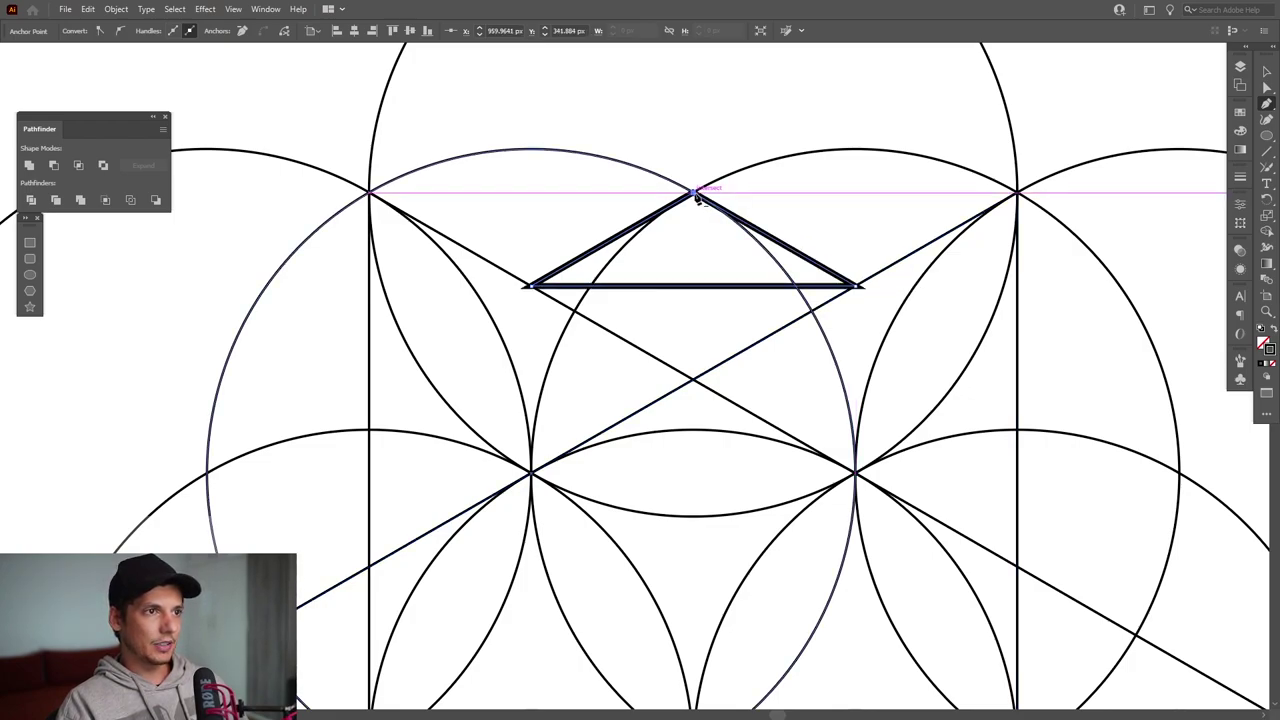
pyautogui.press('v')
pyautogui.click(1022, 155)
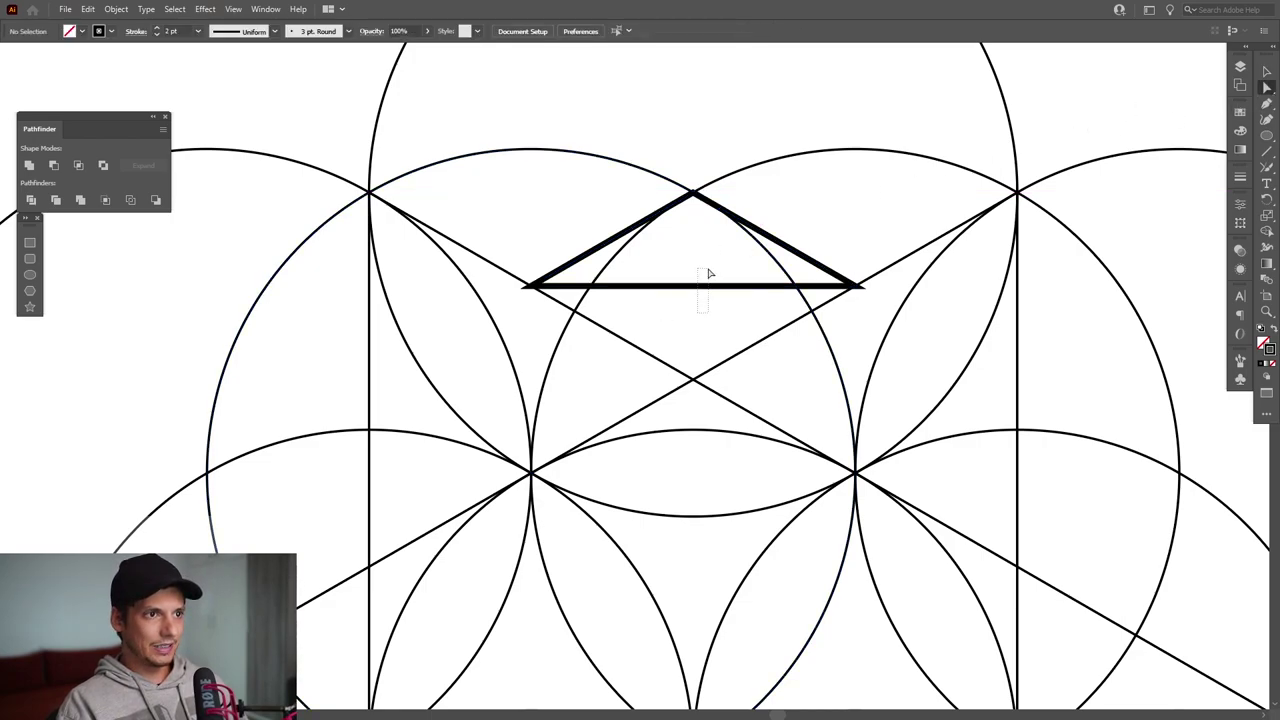
# Delete the small triangle's horizontal base, leaving an open 2 pt chevron
pyautogui.moveTo(698, 313); pyautogui.dragTo(708, 273)
pyautogui.press('Delete')
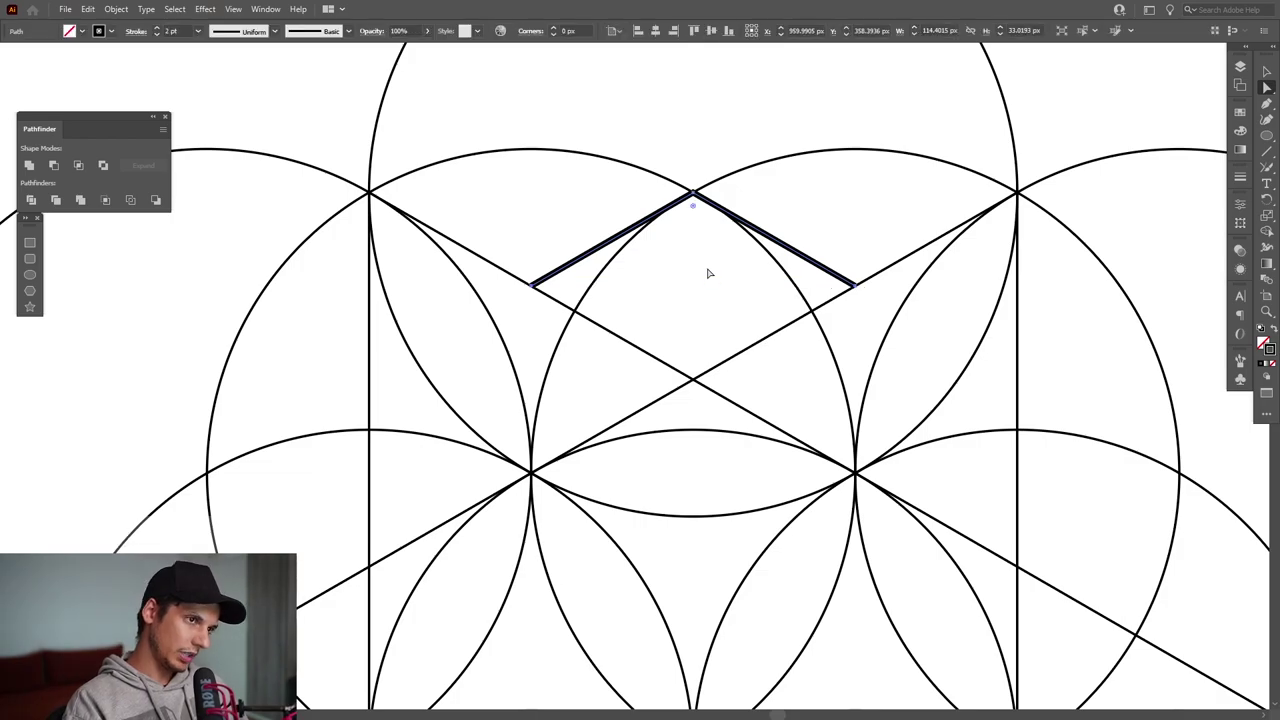
pyautogui.press('v')
pyautogui.click(709, 260)
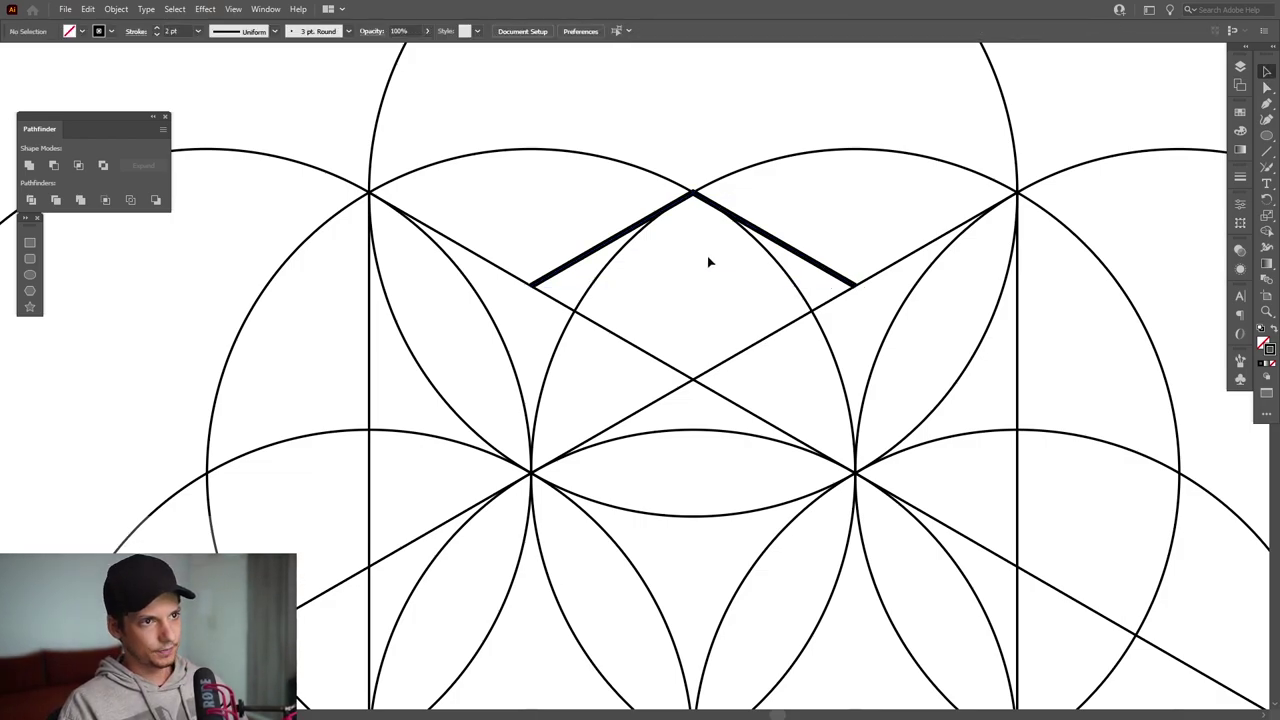
pyautogui.moveTo(709, 260)
pyautogui.mouseDown()
pyautogui.moveTo(700, 240)
pyautogui.moveTo(691, 249)
pyautogui.mouseUp()
pyautogui.scroll(-1, 702, 241)
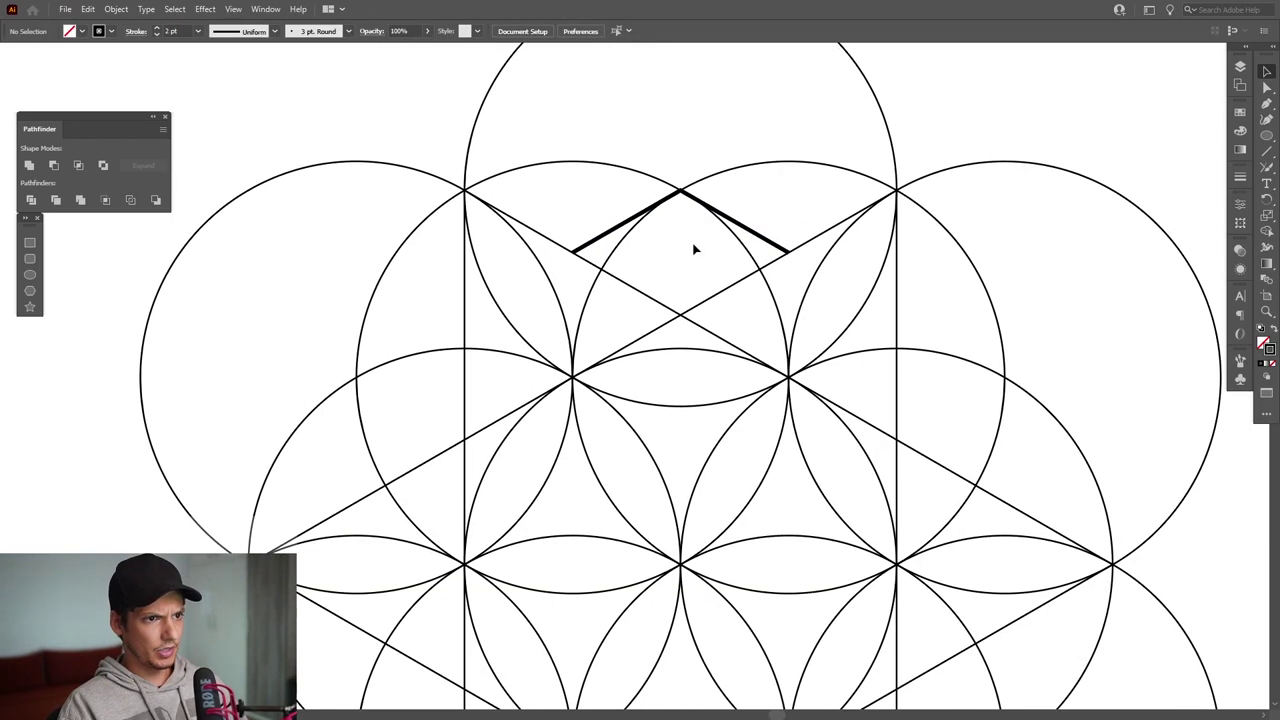
pyautogui.scroll(1, 691, 249)
# Reflect a copy of the chevron across a horizontal axis through the central intersection
pyautogui.click(757, 213)
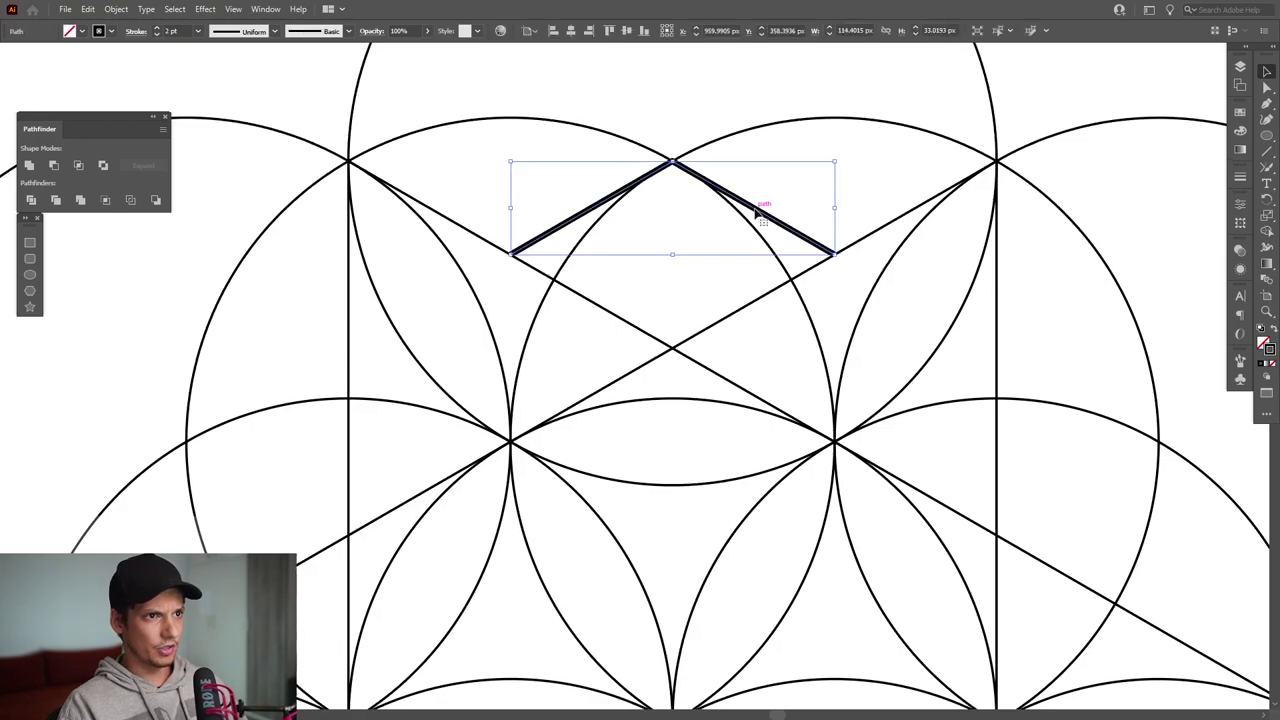
pyautogui.moveTo(759, 224); pyautogui.dragTo(749, 200)
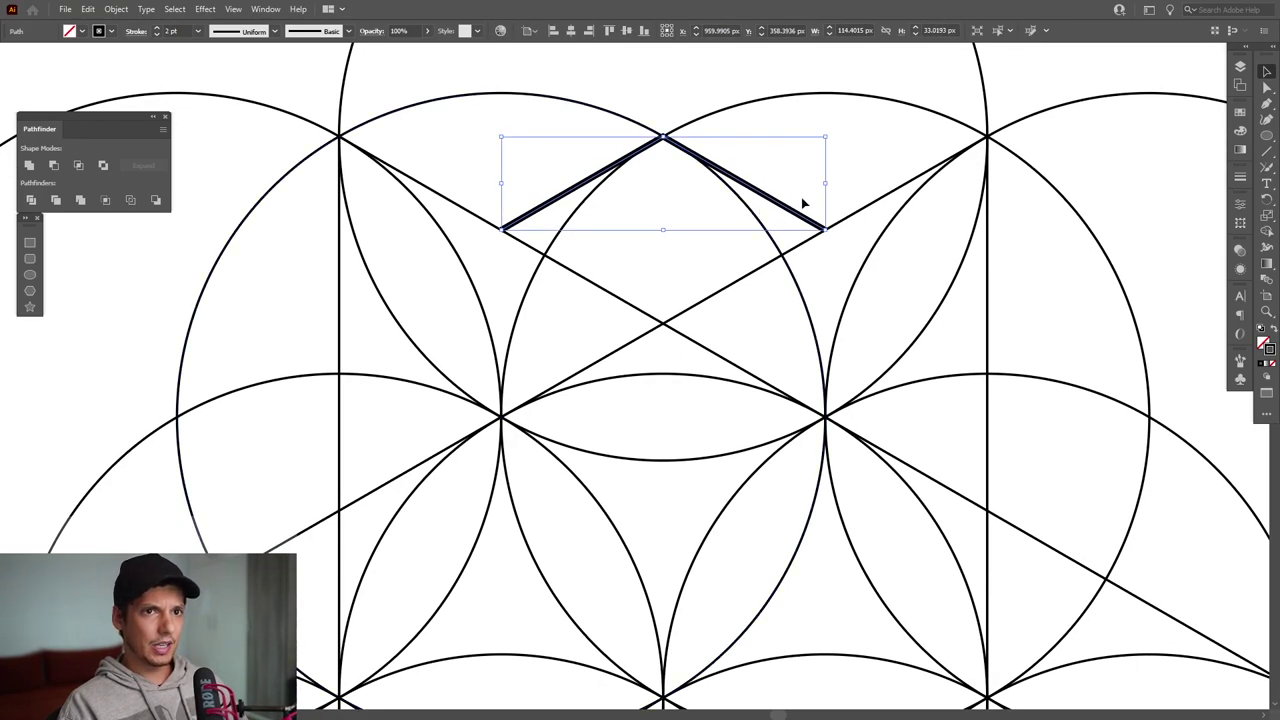
pyautogui.click(1266, 203)
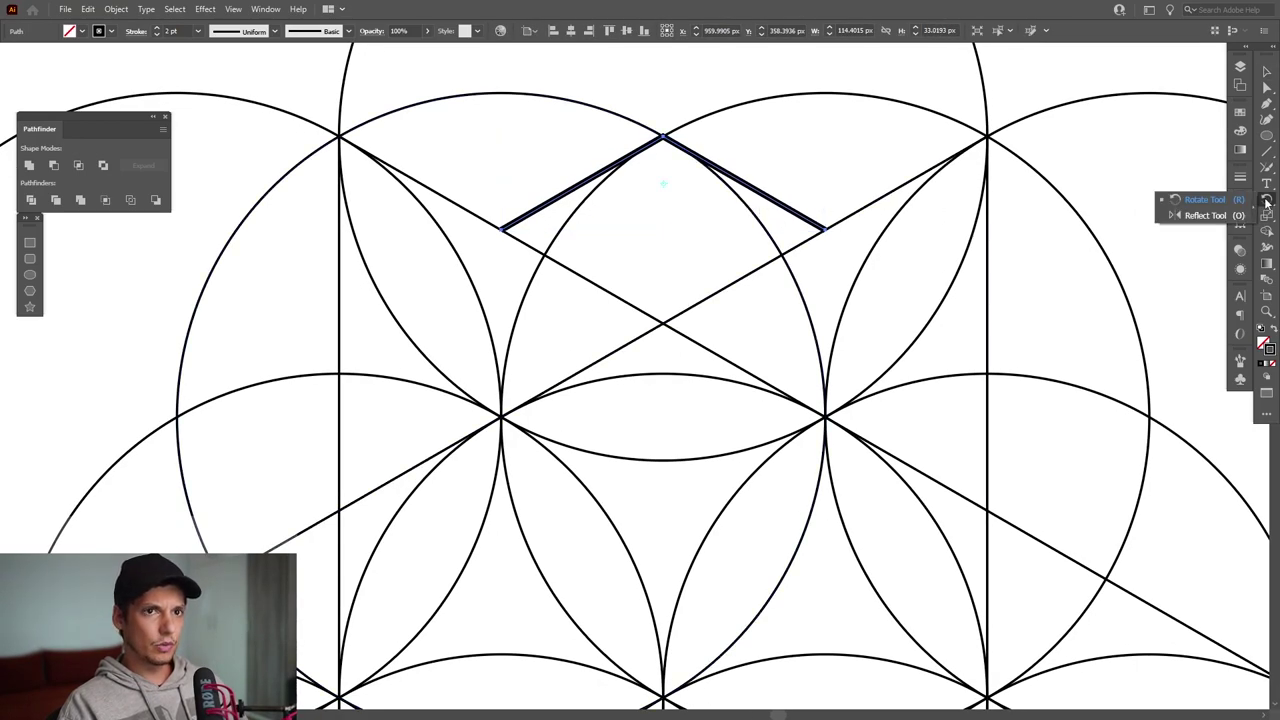
pyautogui.click(1203, 217)
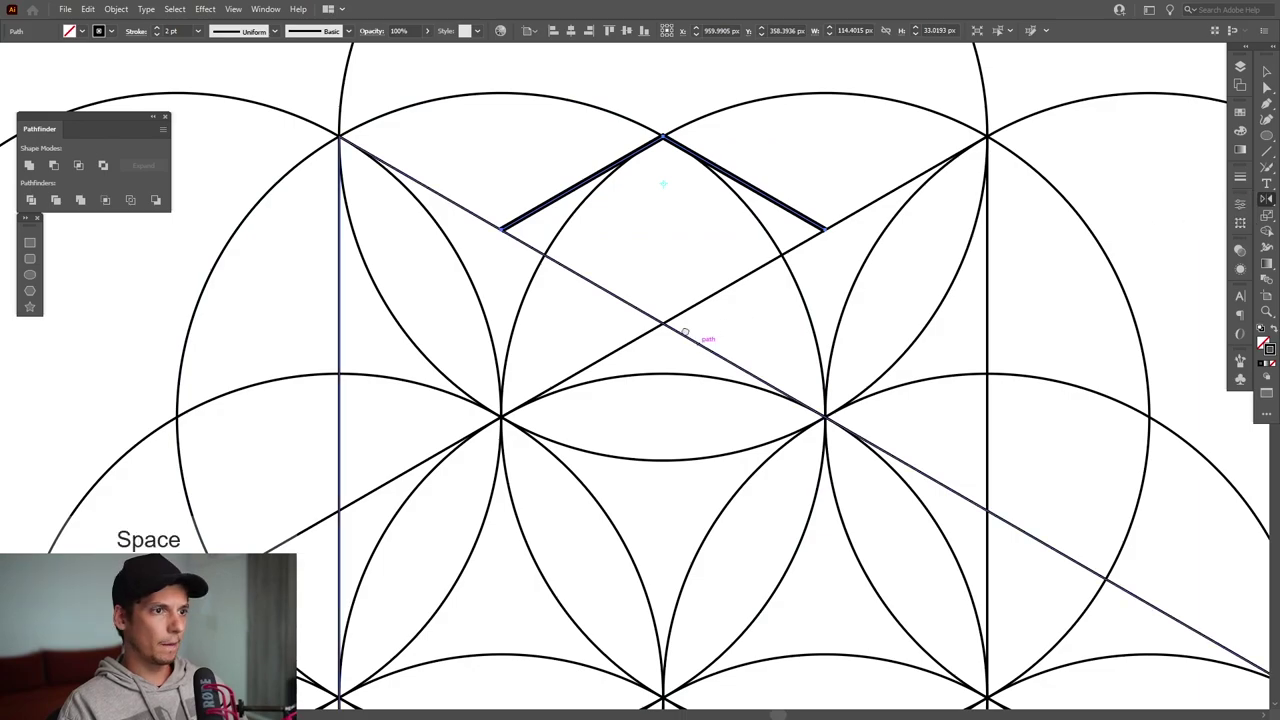
pyautogui.moveTo(694, 334); pyautogui.dragTo(680, 329)
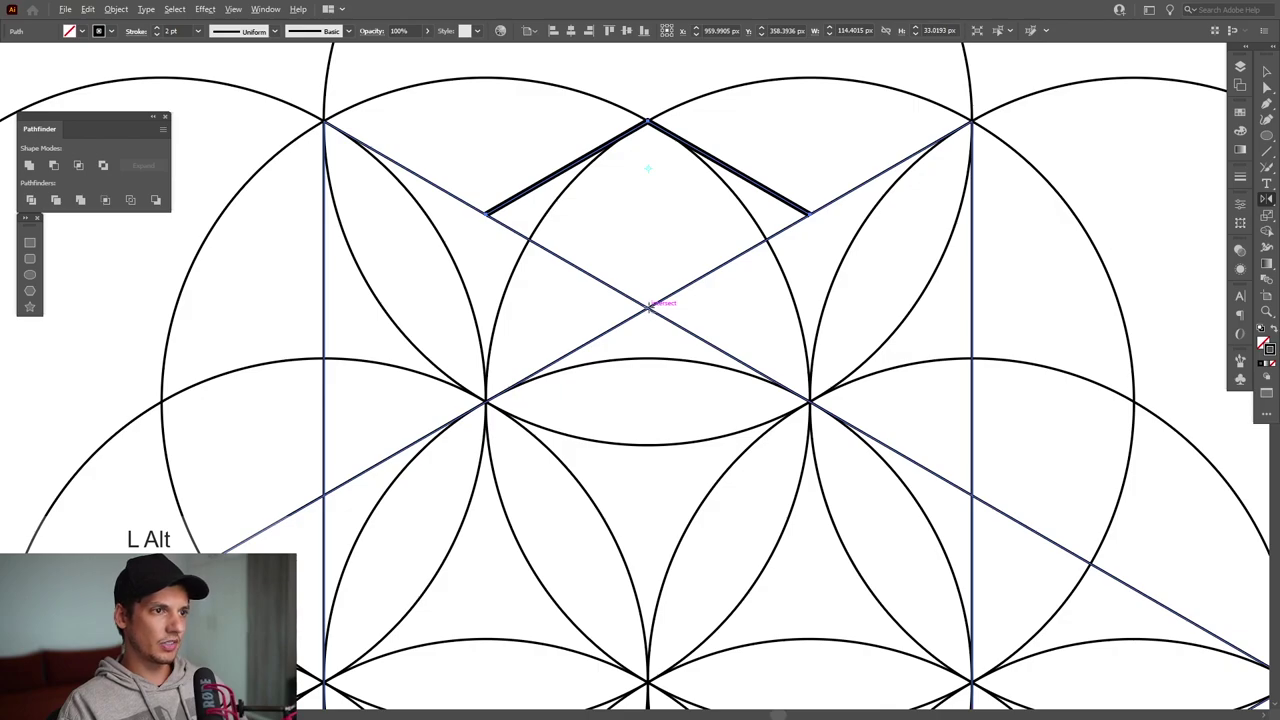
pyautogui.keyDown('alt'); pyautogui.click(647, 307); pyautogui.keyUp('alt')
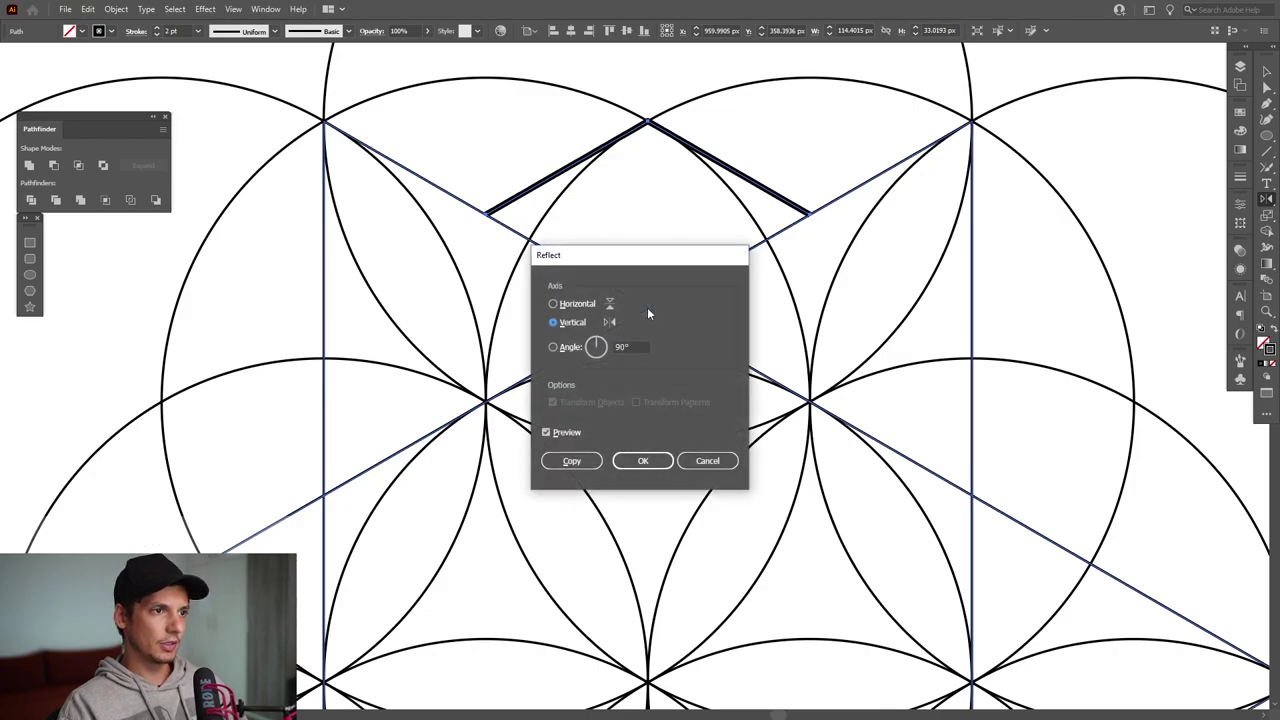
pyautogui.click(579, 304)
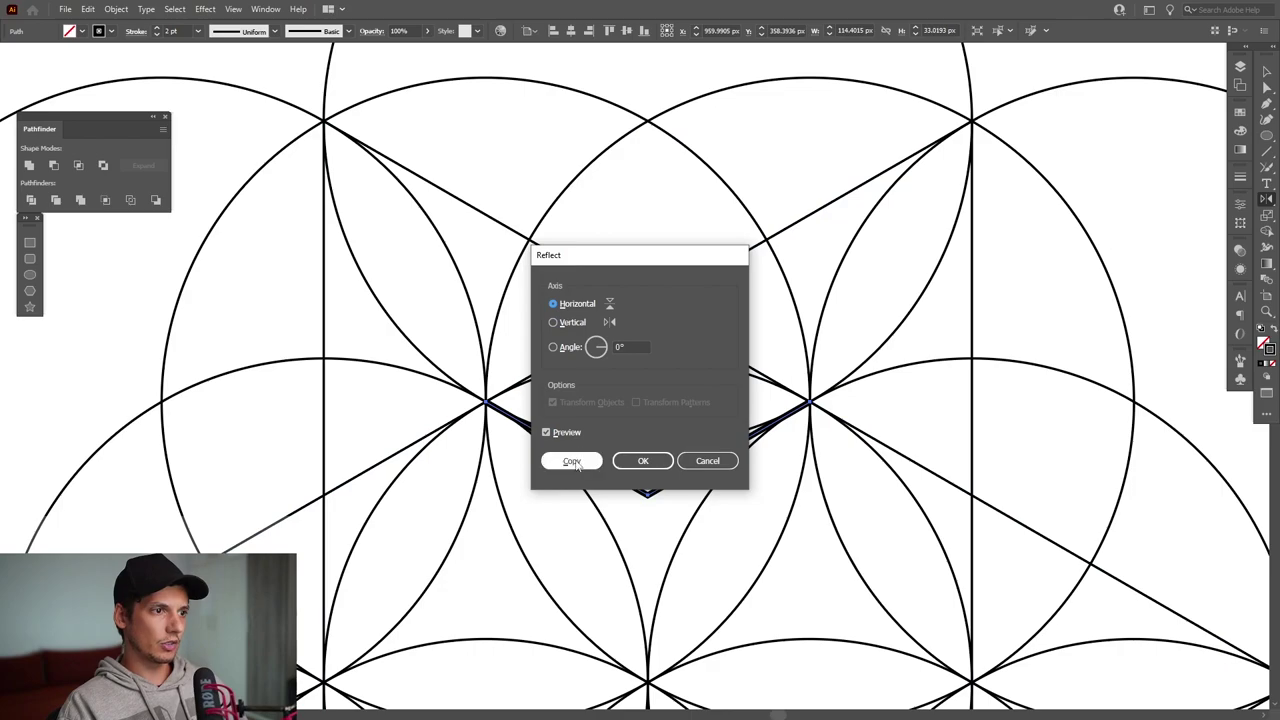
pyautogui.click(572, 461)
pyautogui.press('v')
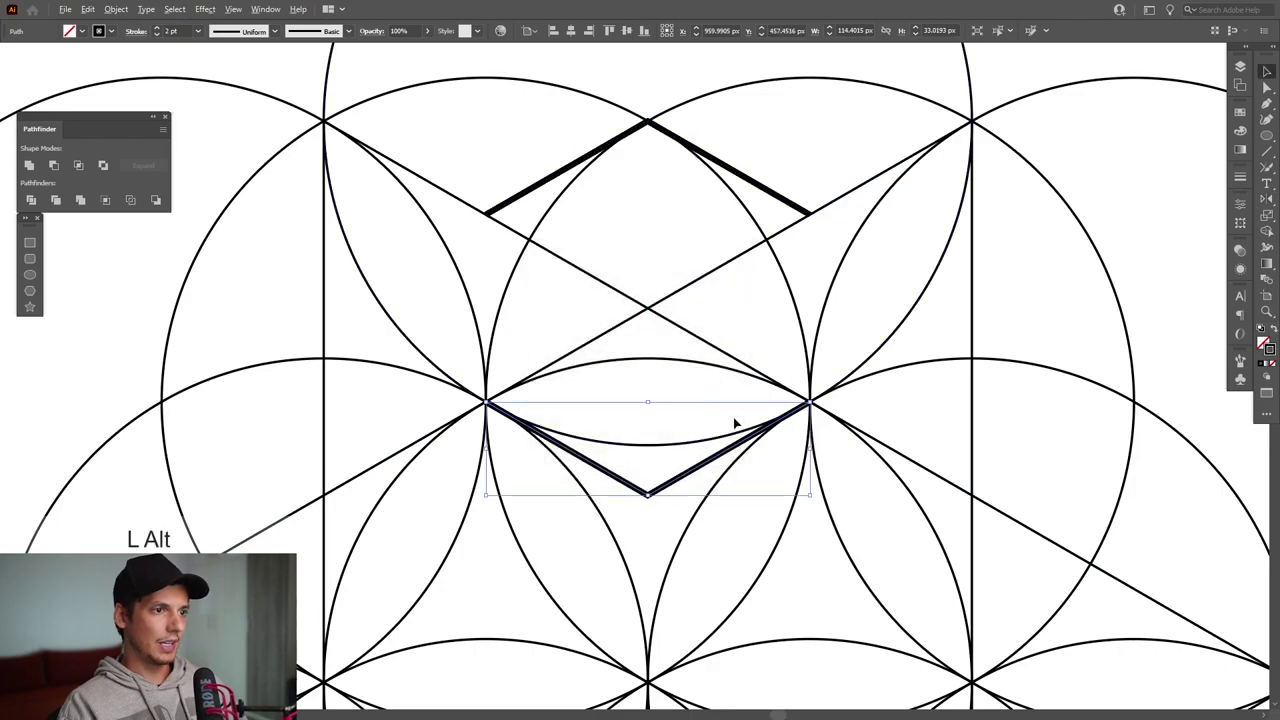
pyautogui.scroll(6, 734, 424)
# Draw vertical sides joining the chevrons' left and right endpoints into a closed hexagon
pyautogui.scroll(2, 900, 395)
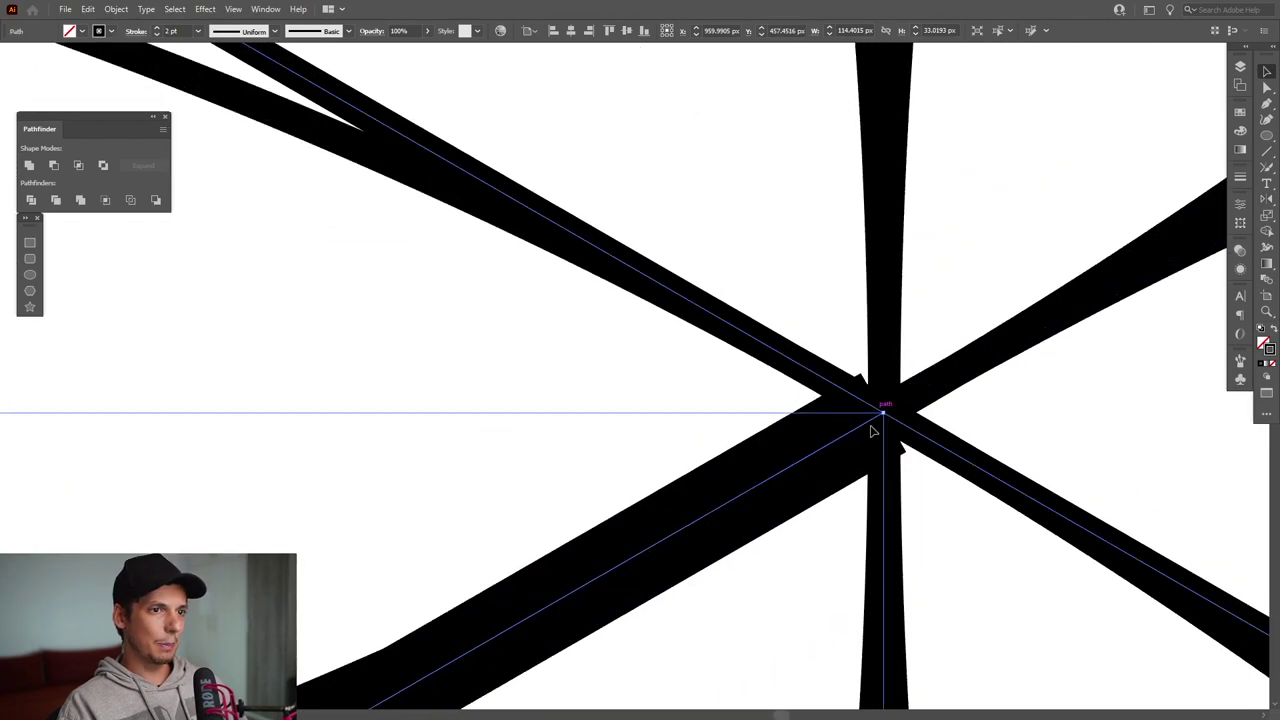
pyautogui.scroll(-8, 885, 410)
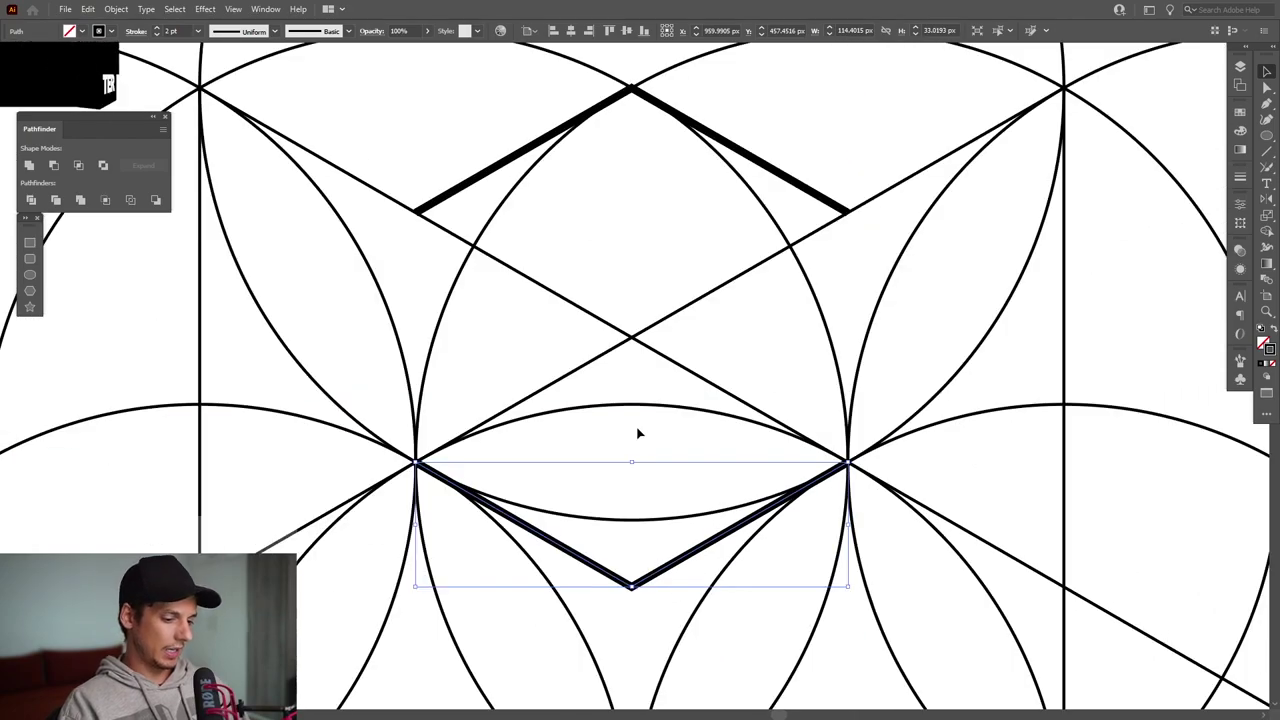
pyautogui.press('a')
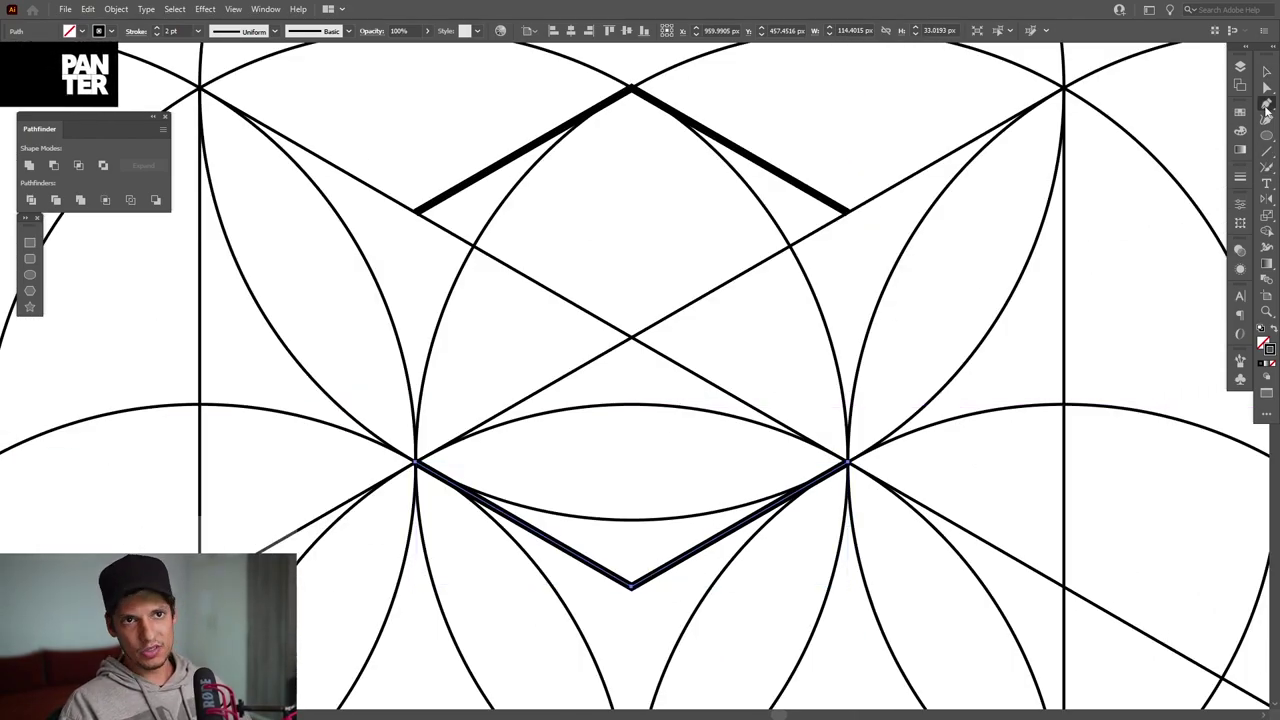
pyautogui.click(1266, 118)
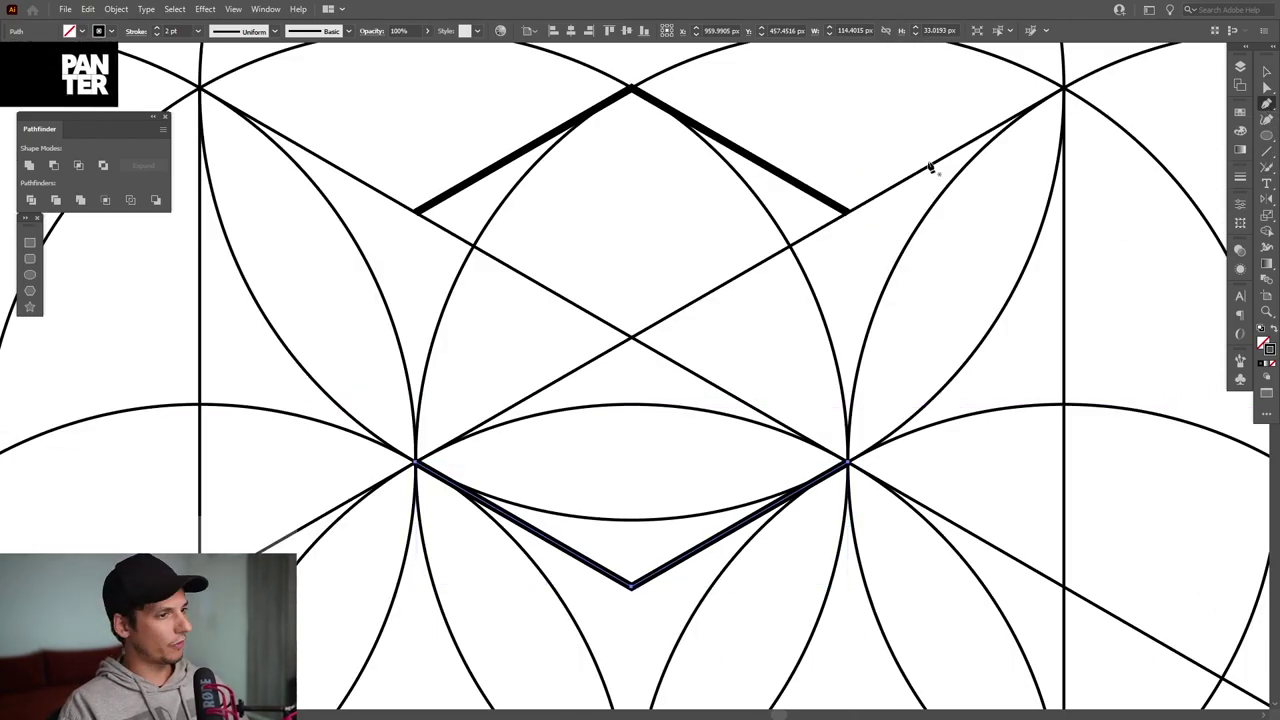
pyautogui.click(417, 463)
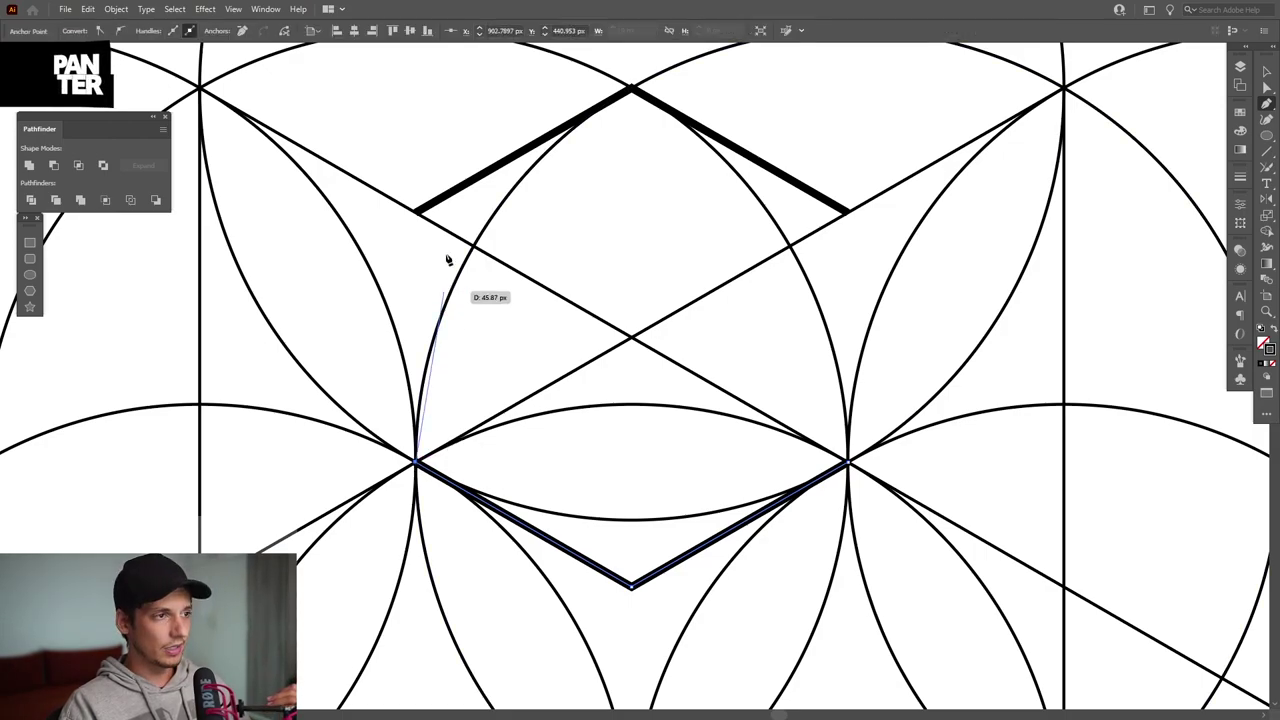
pyautogui.click(418, 213)
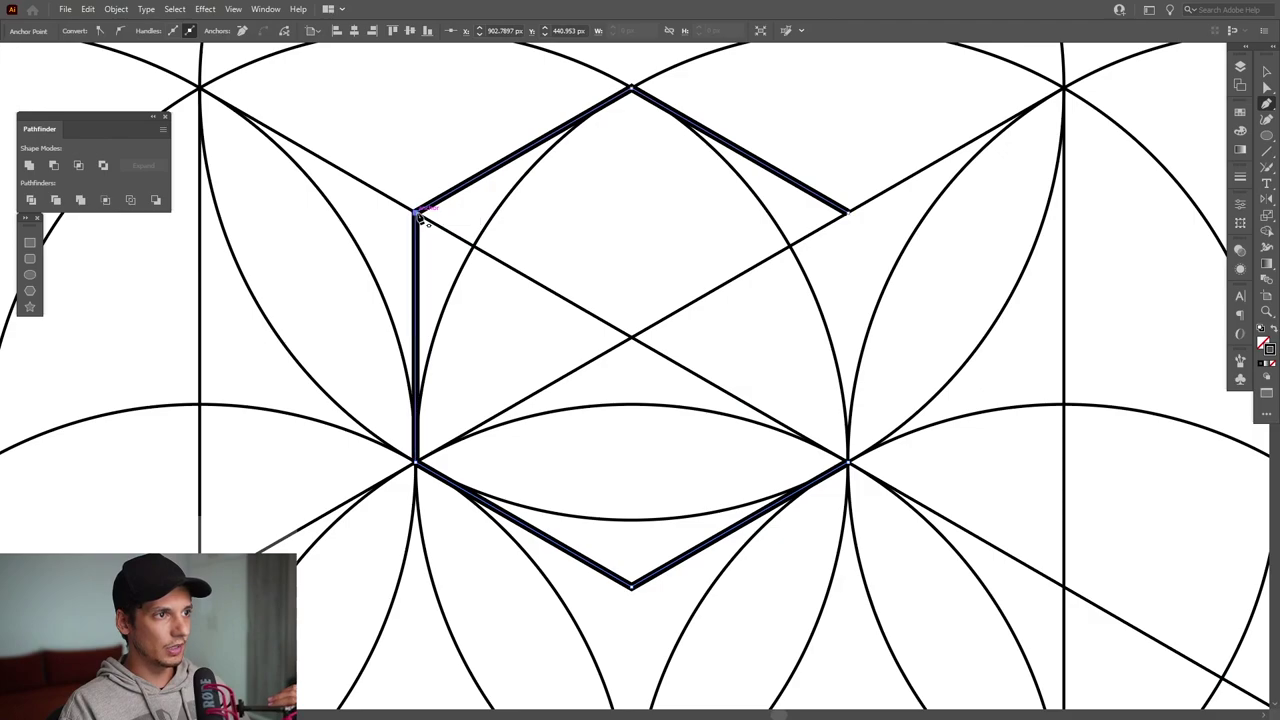
pyautogui.click(848, 214)
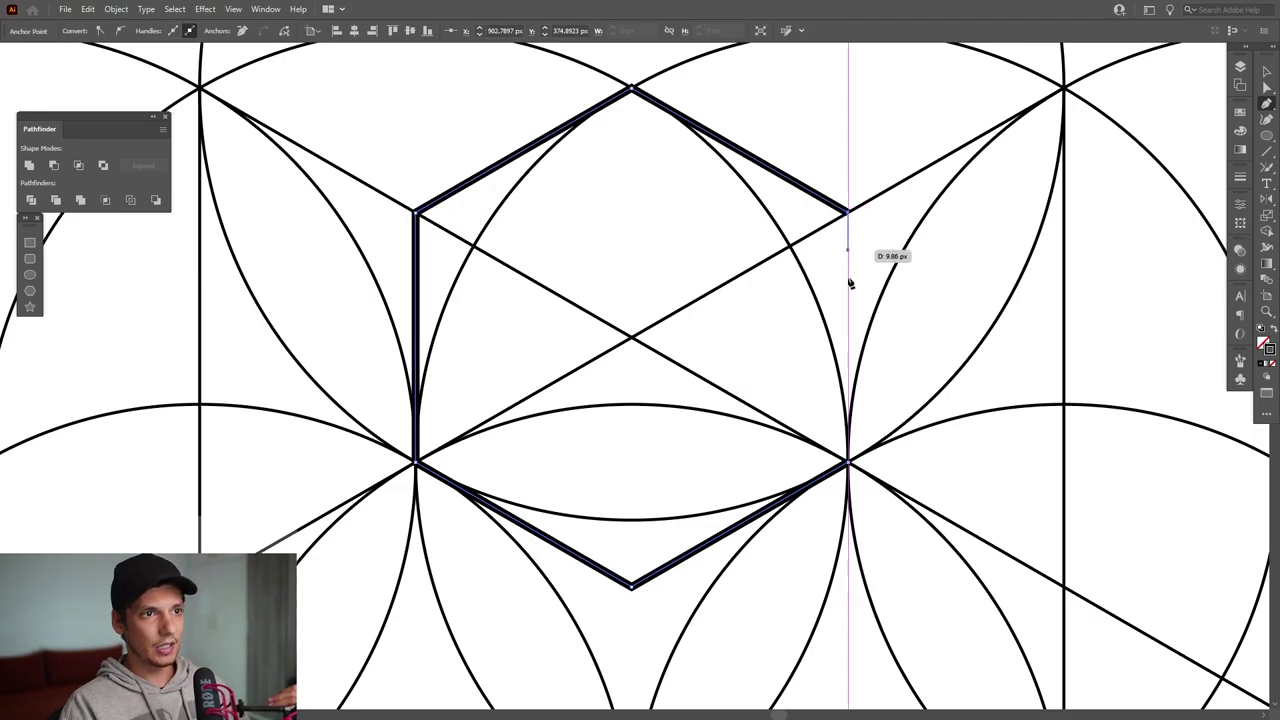
pyautogui.click(848, 463)
pyautogui.press('v')
pyautogui.hotkey('ctrl', 'shift', 'a')
# Set the hexagon's stroke weight to 5 pt
pyautogui.scroll(-5, 848, 463)
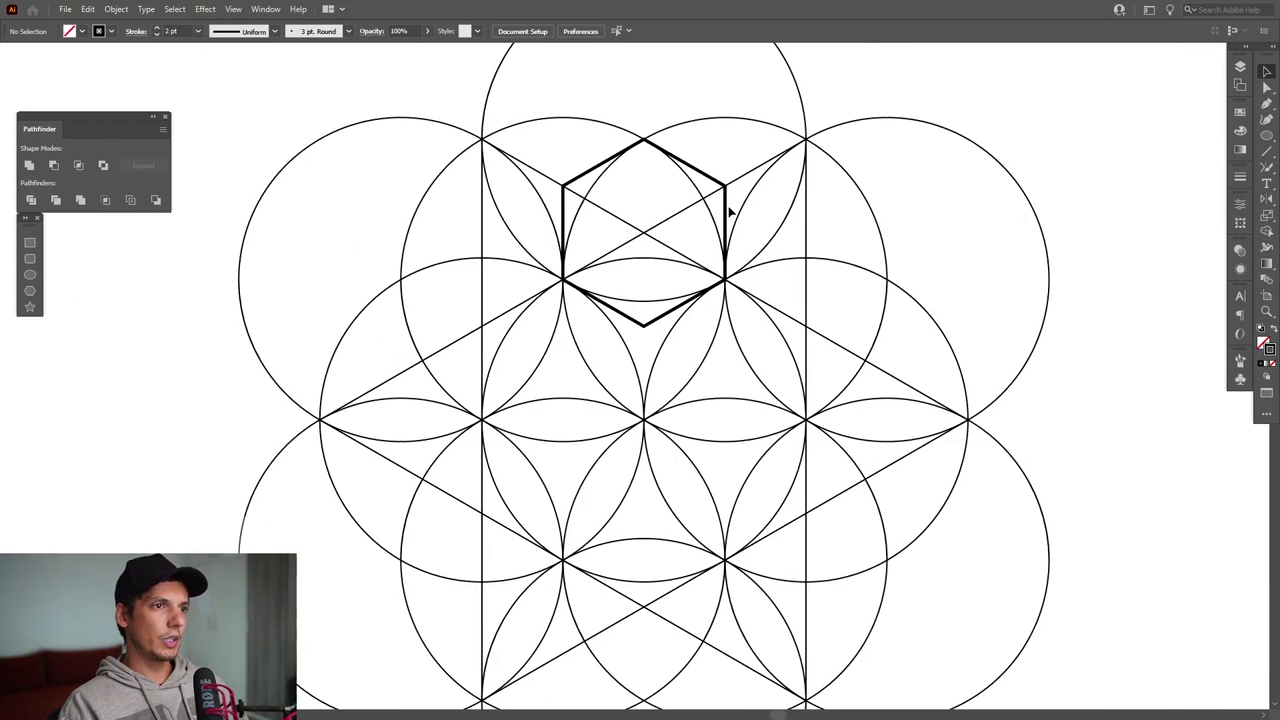
pyautogui.click(727, 209)
pyautogui.scroll(2, 727, 209)
pyautogui.moveTo(727, 209); pyautogui.dragTo(741, 221)
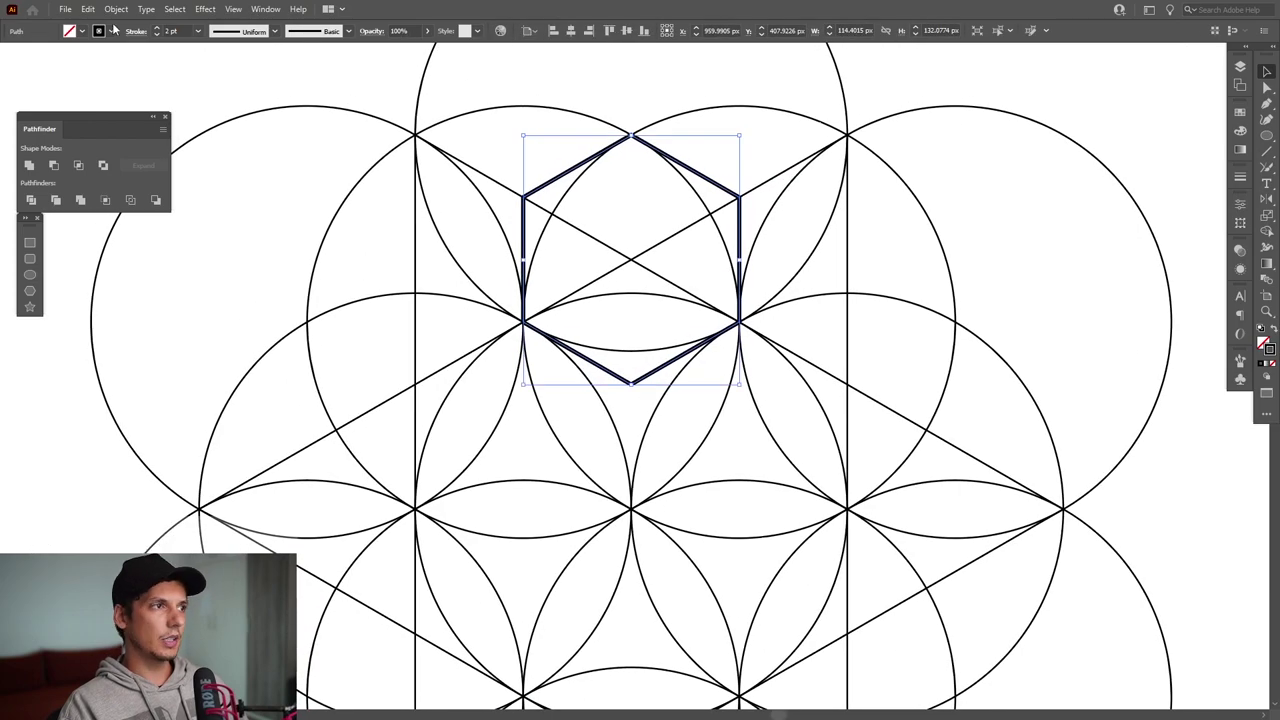
pyautogui.click(172, 31)
pyautogui.press('Up')
pyautogui.press('Up')
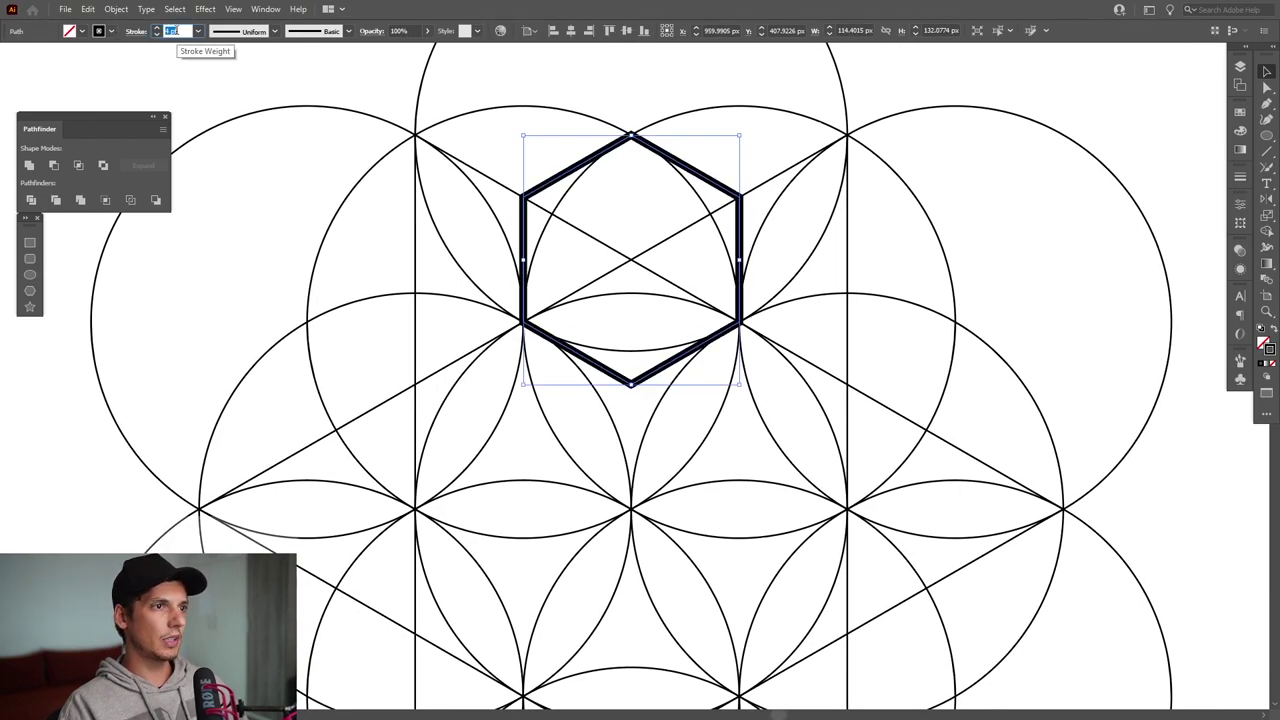
pyautogui.press('Up')
pyautogui.press('Up')
pyautogui.press('Up')
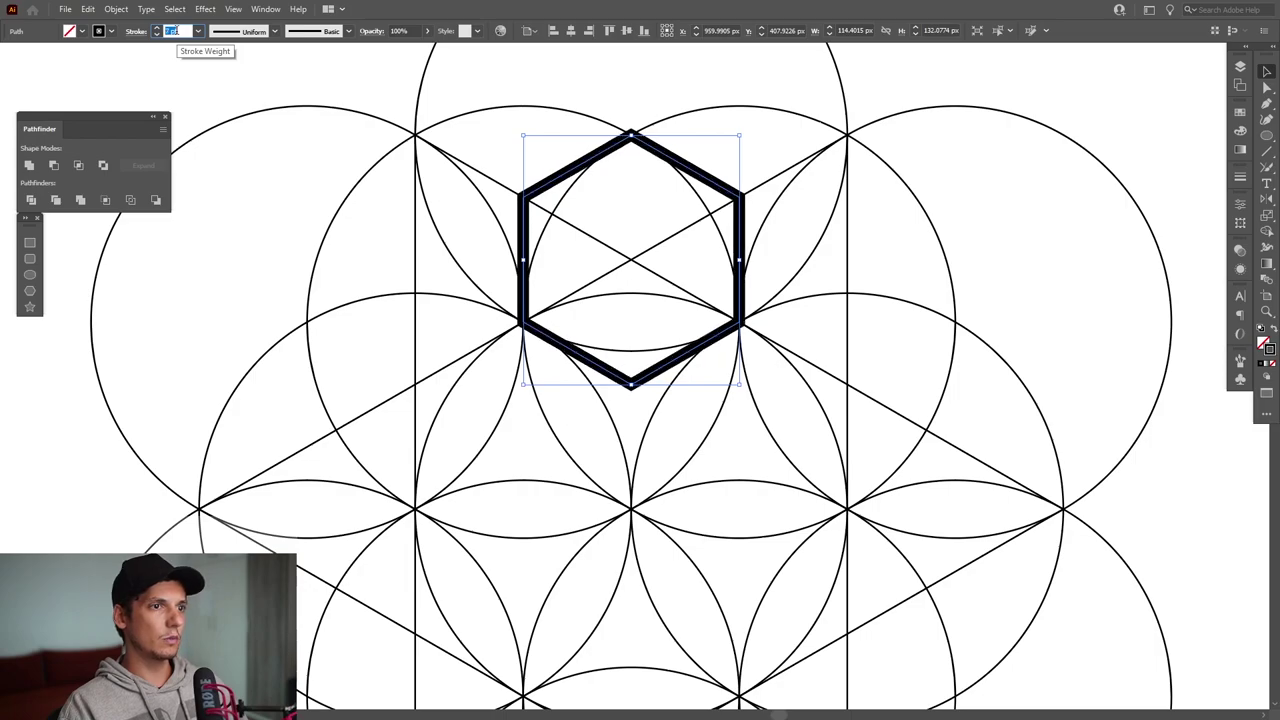
pyautogui.scroll(-2, 669, 277)
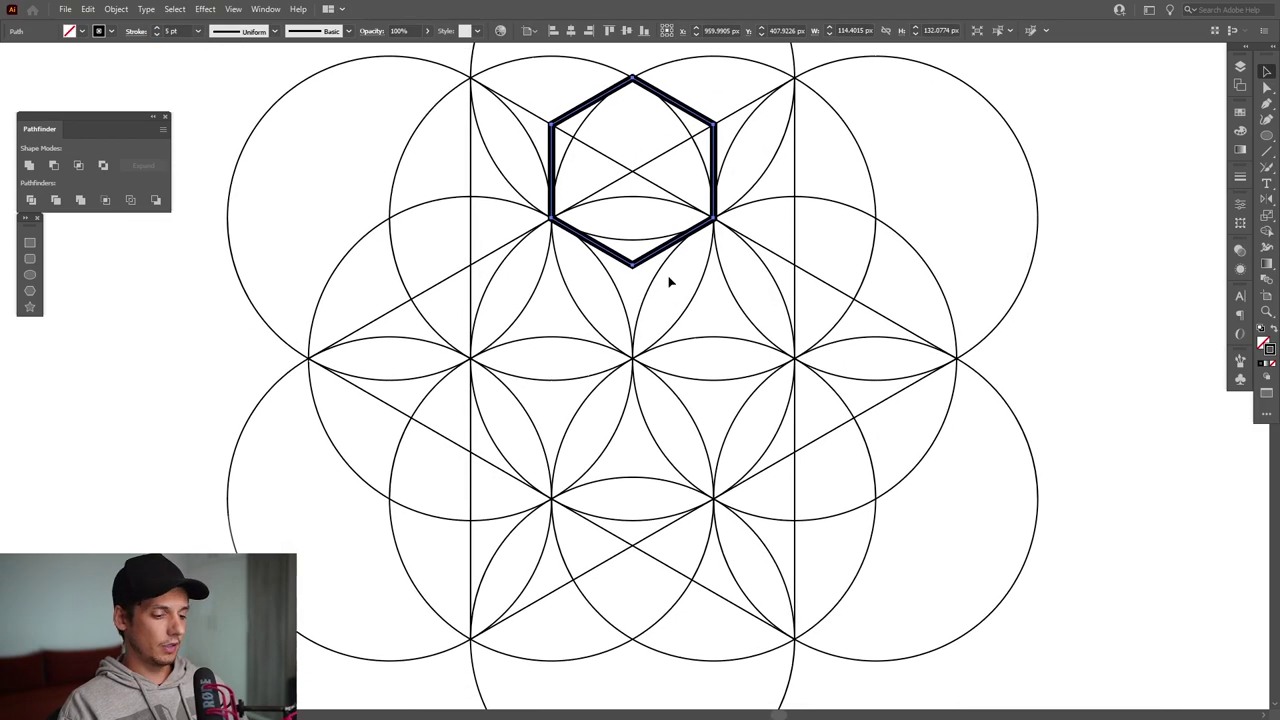
# Rotate-copy the hexagon about the intersection below it, repeating with Ctrl+D to complete six
pyautogui.press('r')
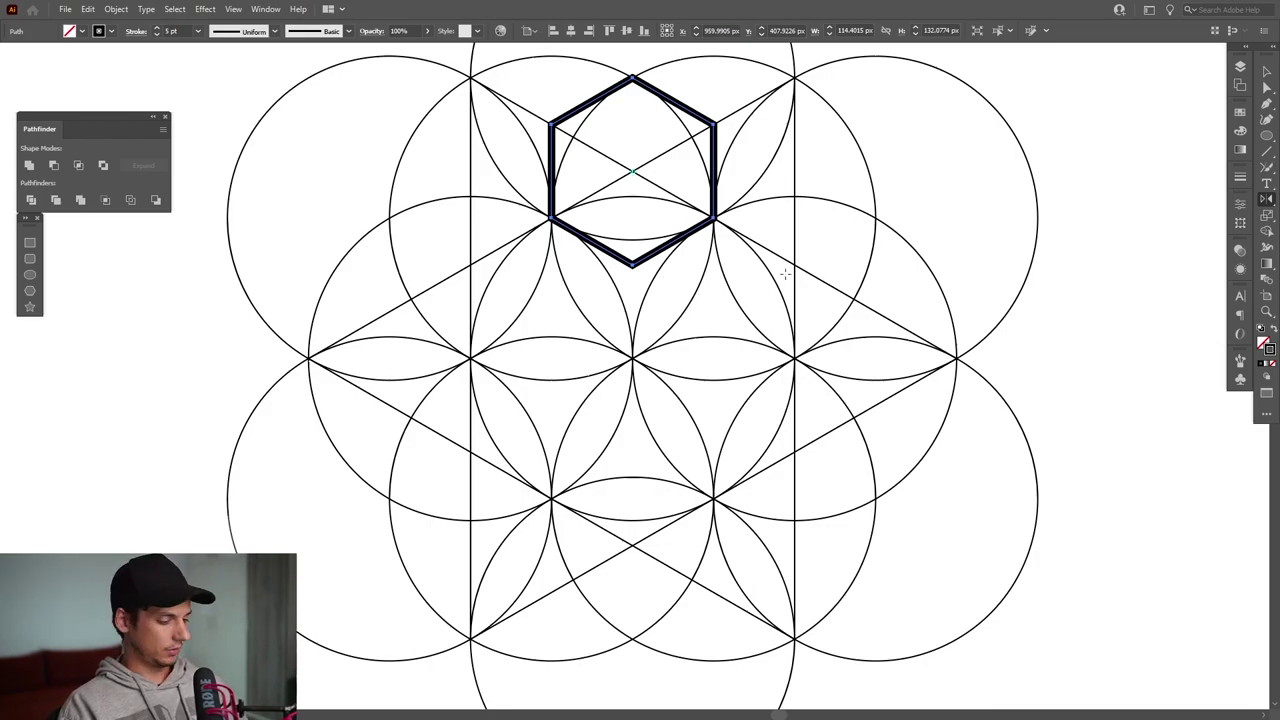
pyautogui.moveTo(1268, 201); pyautogui.dragTo(1190, 206)
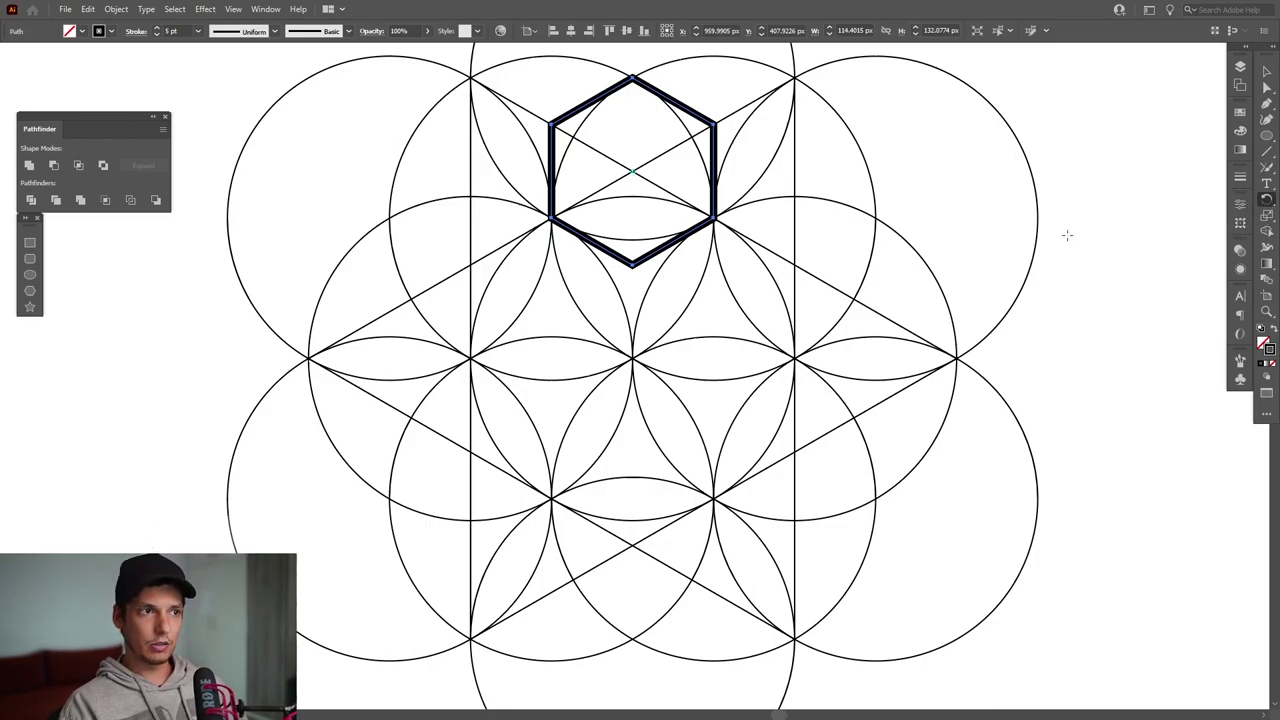
pyautogui.keyDown('alt'); pyautogui.click(633, 357); pyautogui.keyUp('alt')
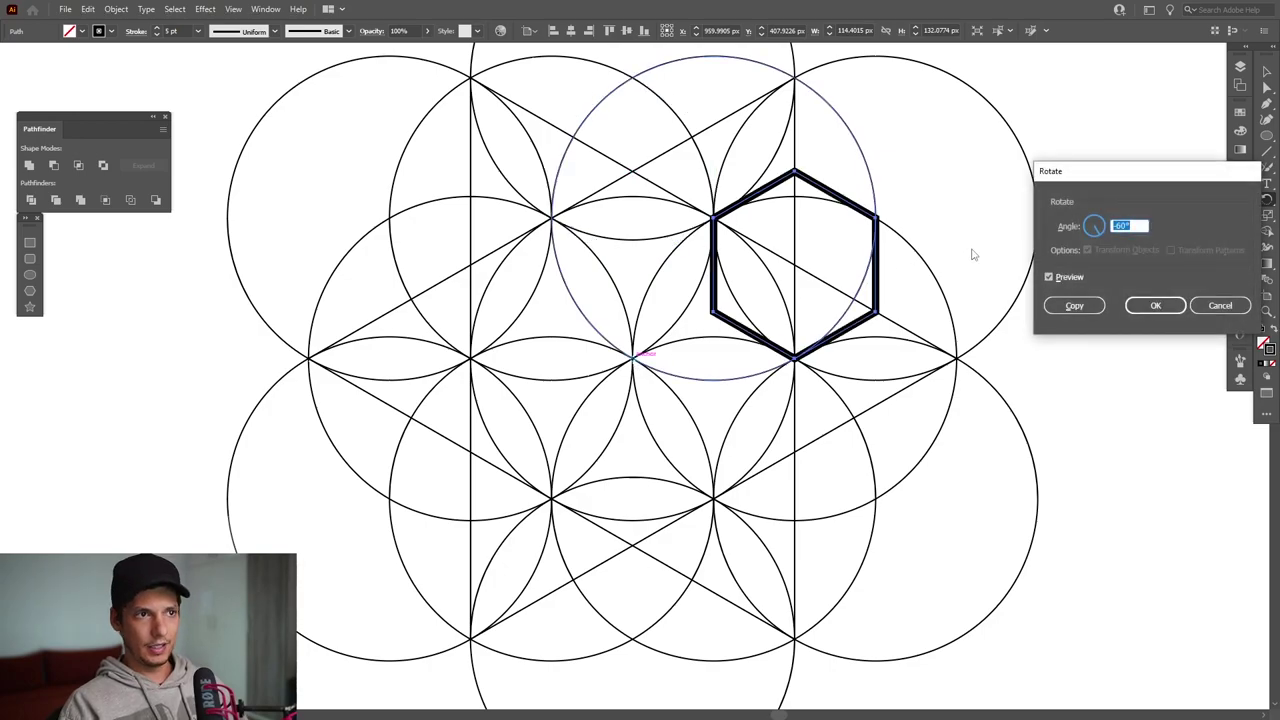
pyautogui.click(1082, 309)
pyautogui.press('ctrl')
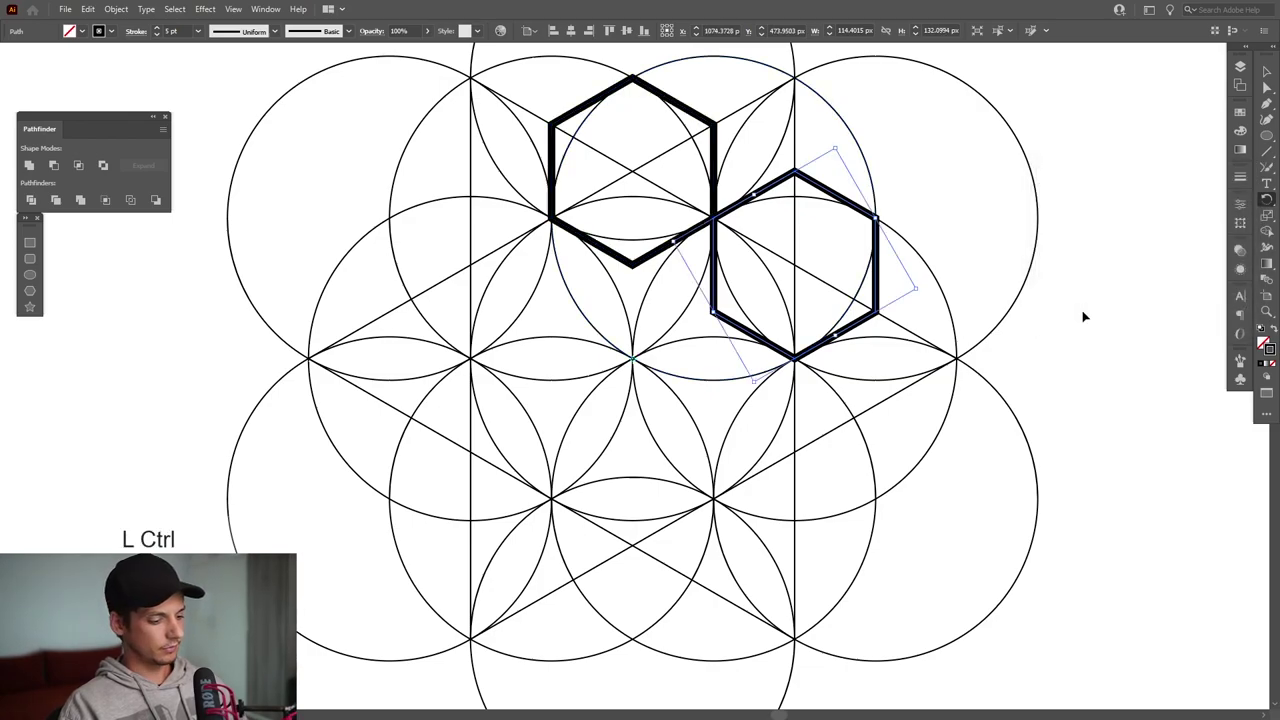
pyautogui.hotkey('ctrl', 'd')
pyautogui.hotkey('ctrl', 'd')
pyautogui.hotkey('ctrl', 'd')
pyautogui.hotkey('ctrl', 'd')
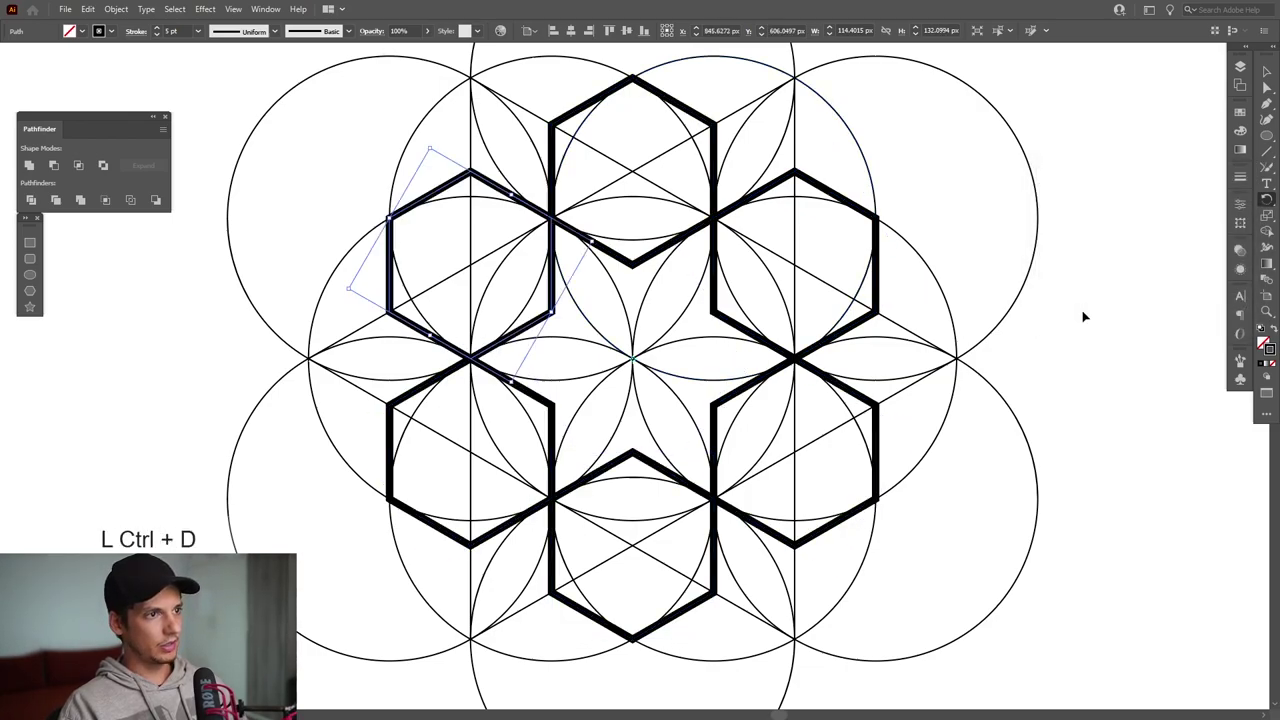
pyautogui.click(1095, 306)
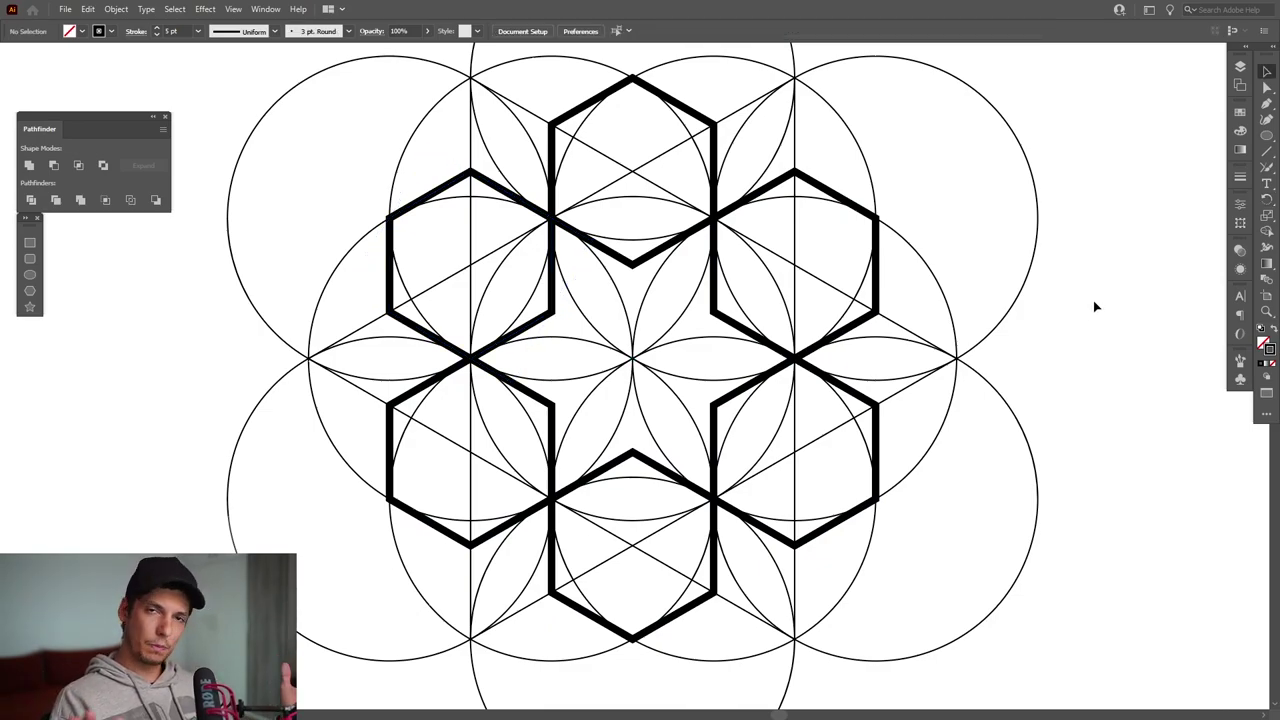
# Raise the six hexagons' stroke weight to 21 pt
pyautogui.scroll(-2, 880, 420)
pyautogui.moveTo(837, 434); pyautogui.dragTo(803, 437)
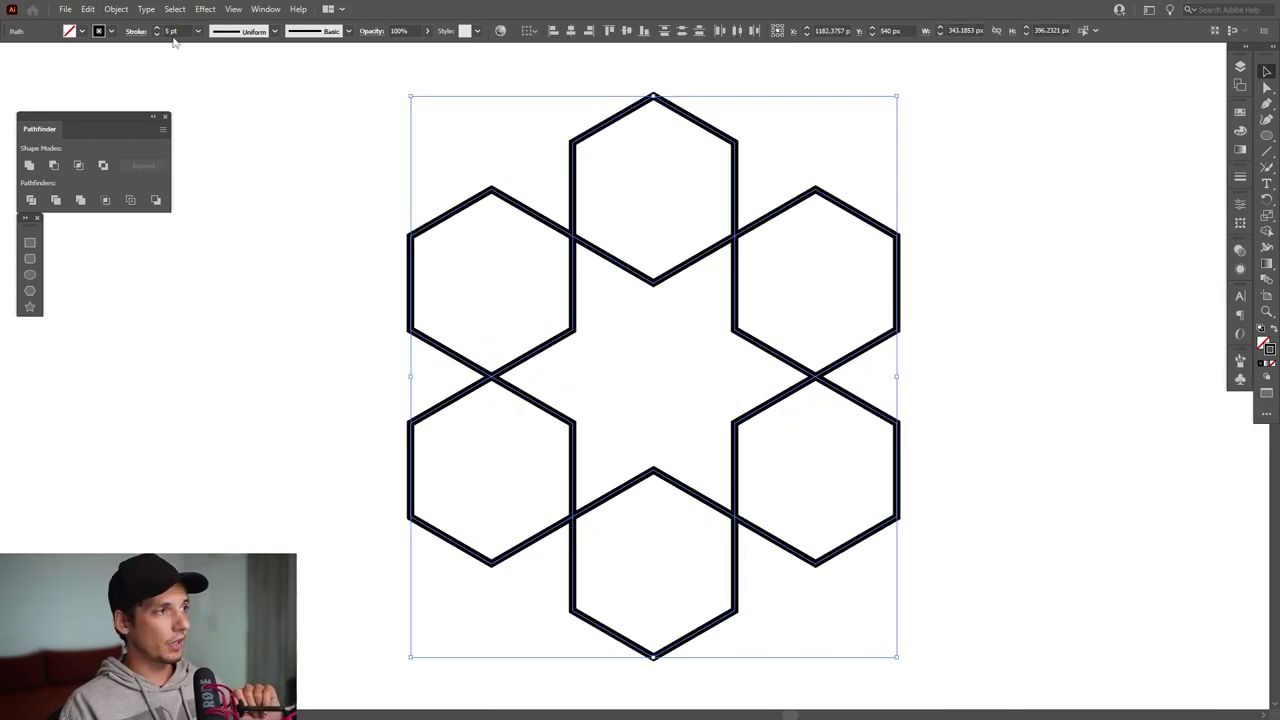
pyautogui.click(172, 31)
pyautogui.scroll(15, 173, 31)
pyautogui.scroll(-2, 172, 31)
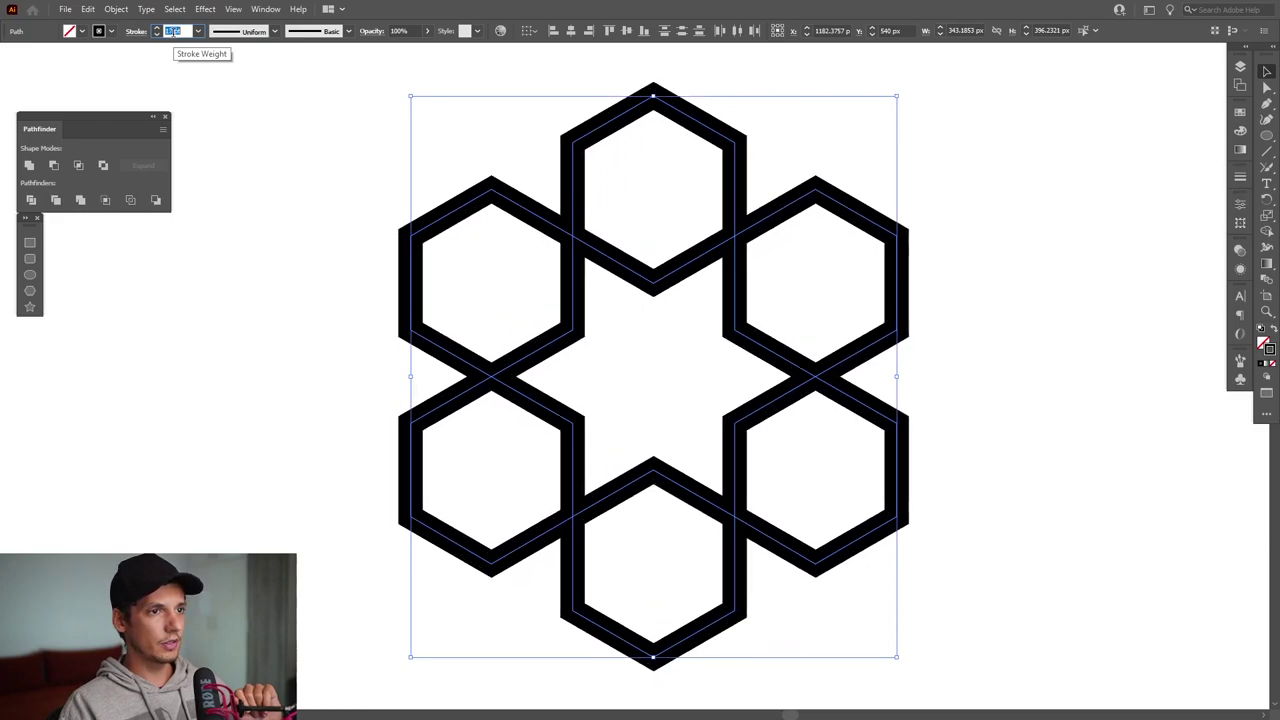
pyautogui.scroll(4, 172, 31)
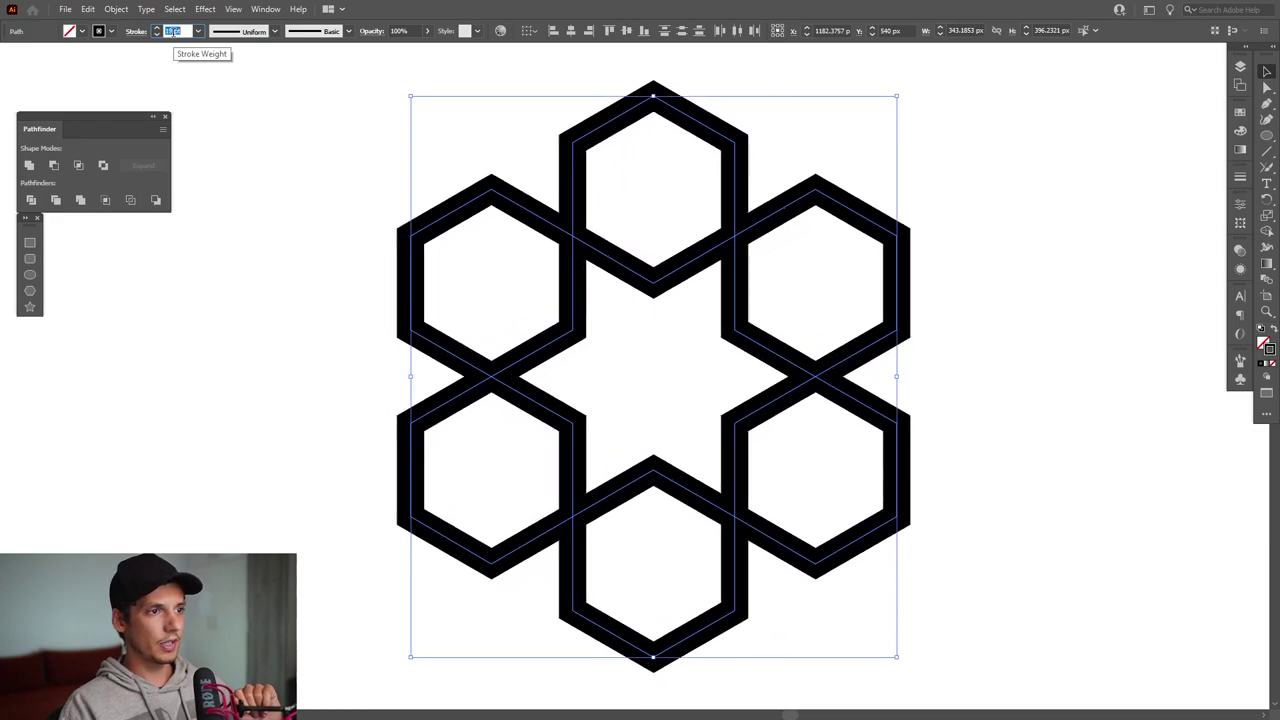
# Expand the hexagon strokes into filled shapes with Object > Expand
pyautogui.click(116, 9)
pyautogui.click(153, 166)
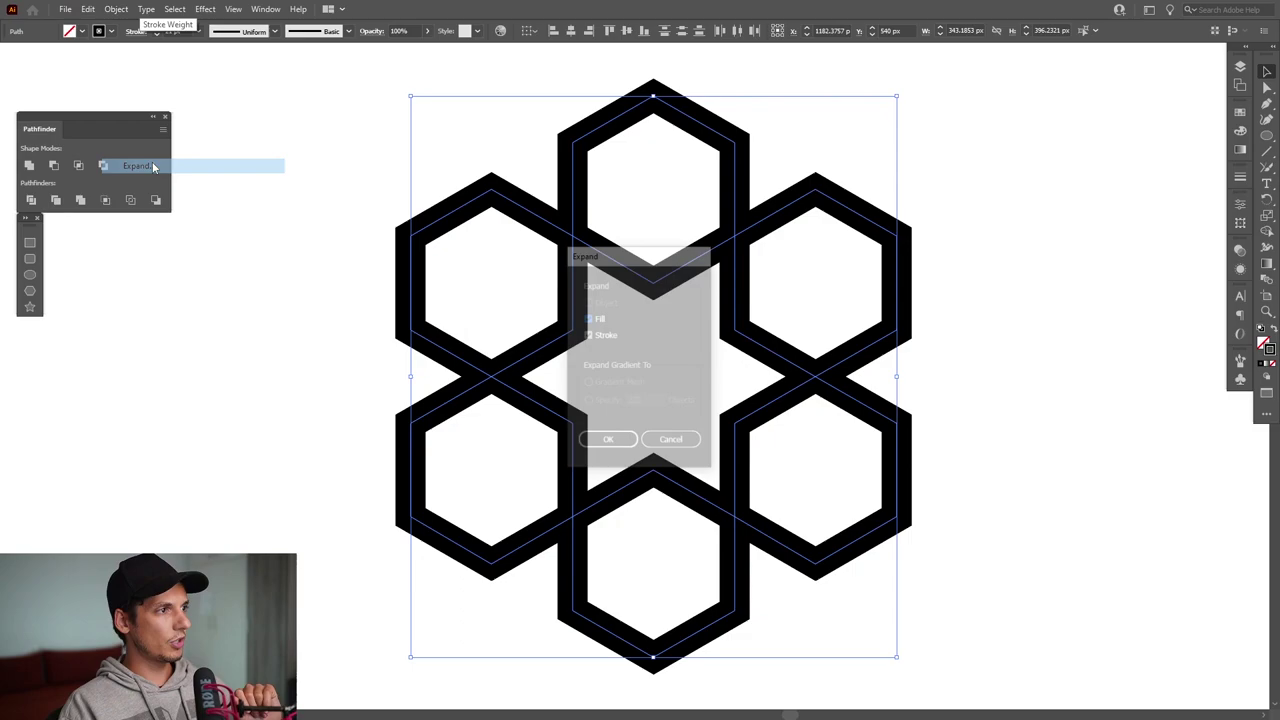
pyautogui.click(607, 445)
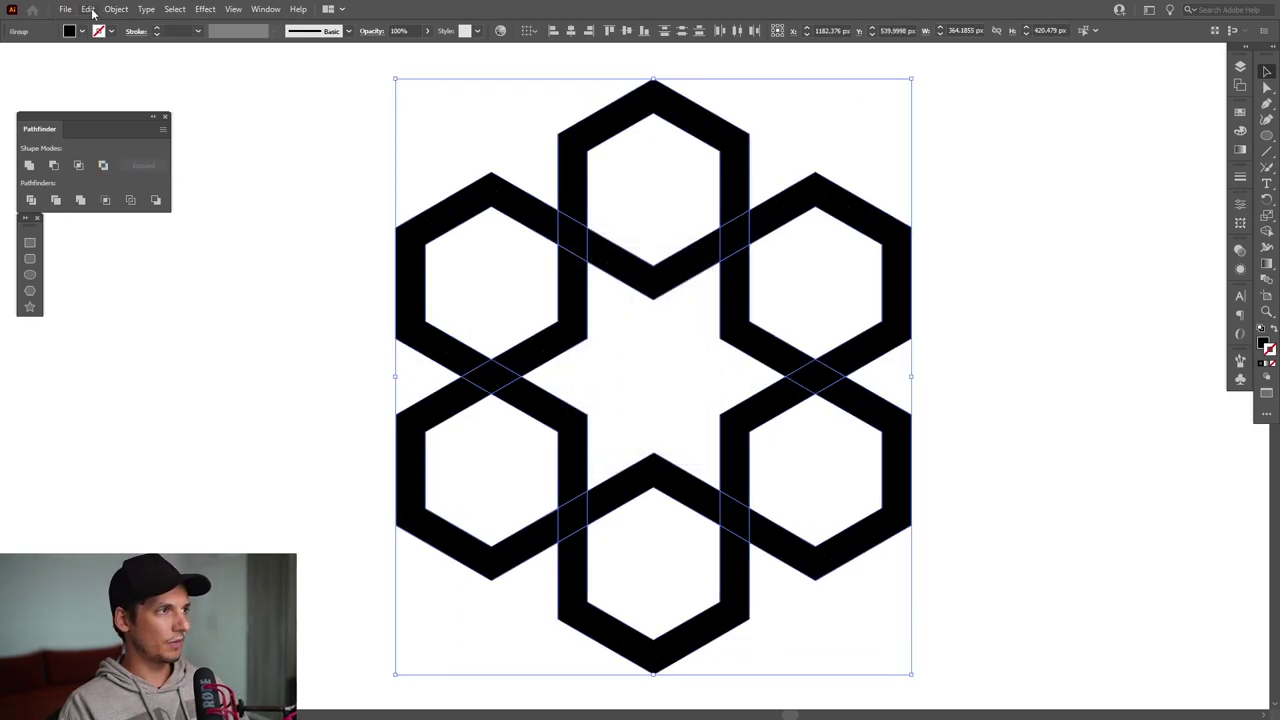
# Apply a 13 px Offset Path to the expanded hexagons and select the whole group
pyautogui.click(124, 11)
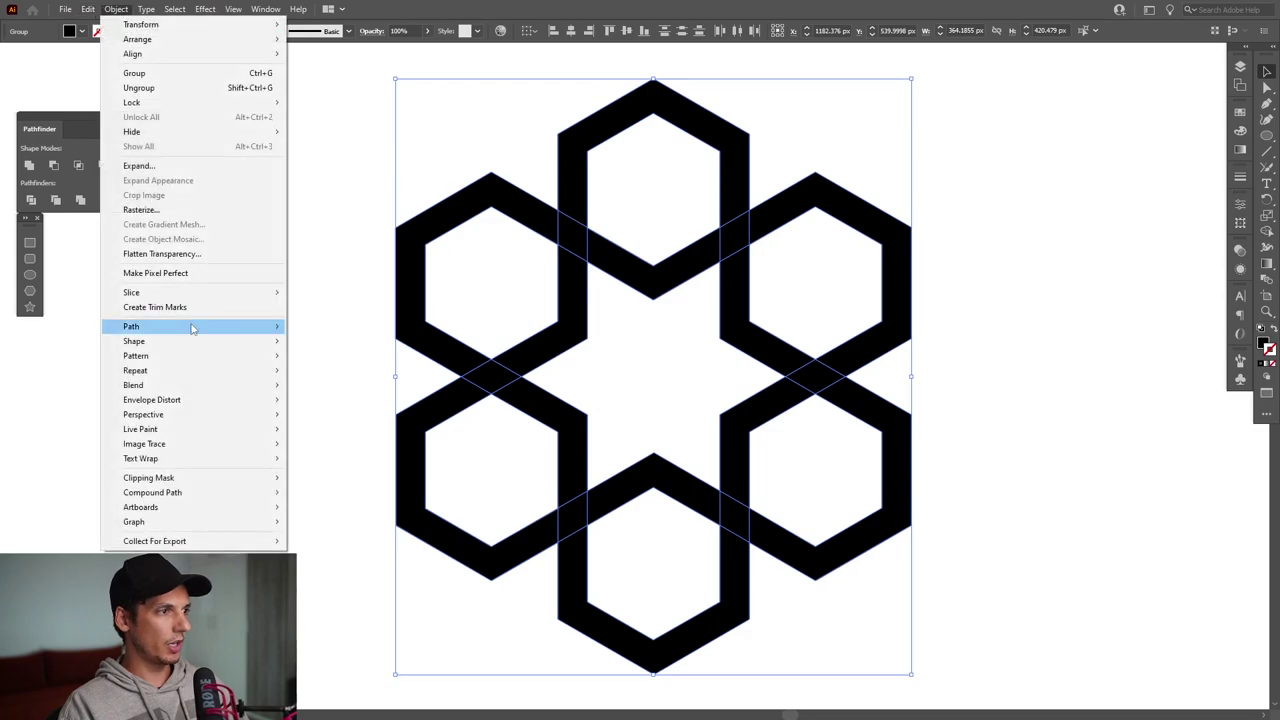
pyautogui.moveTo(192, 330)
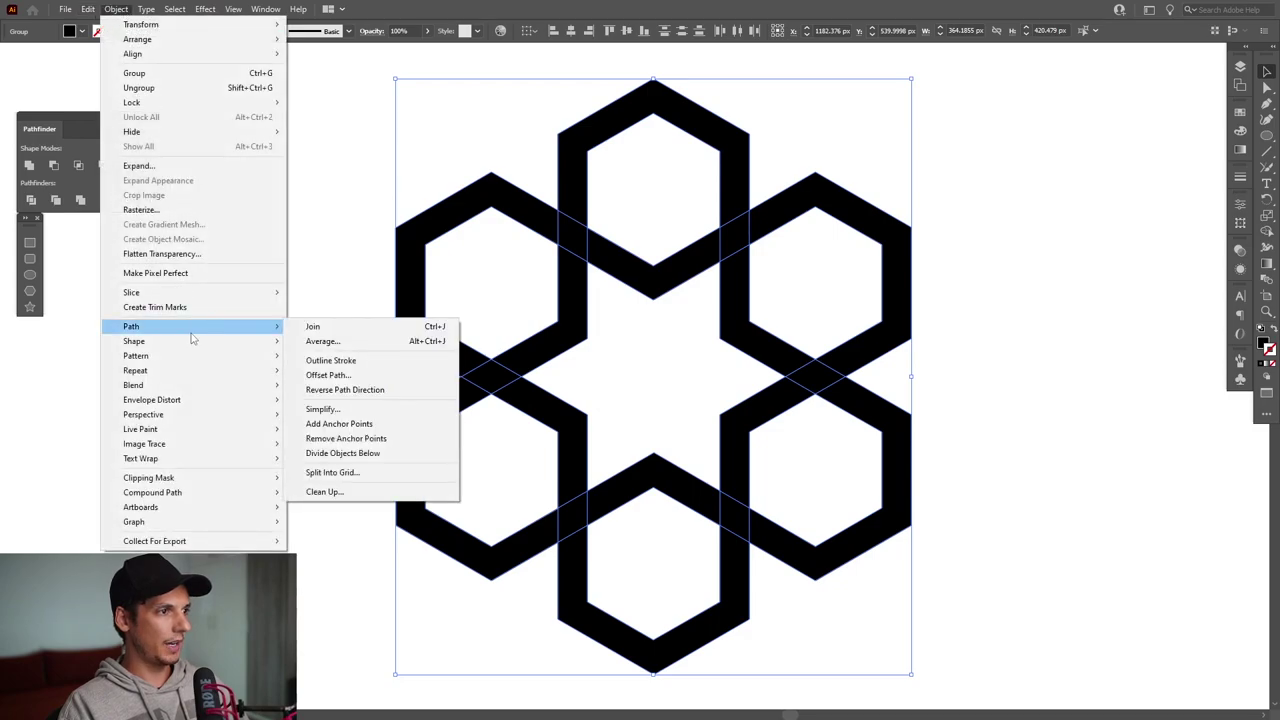
pyautogui.click(330, 375)
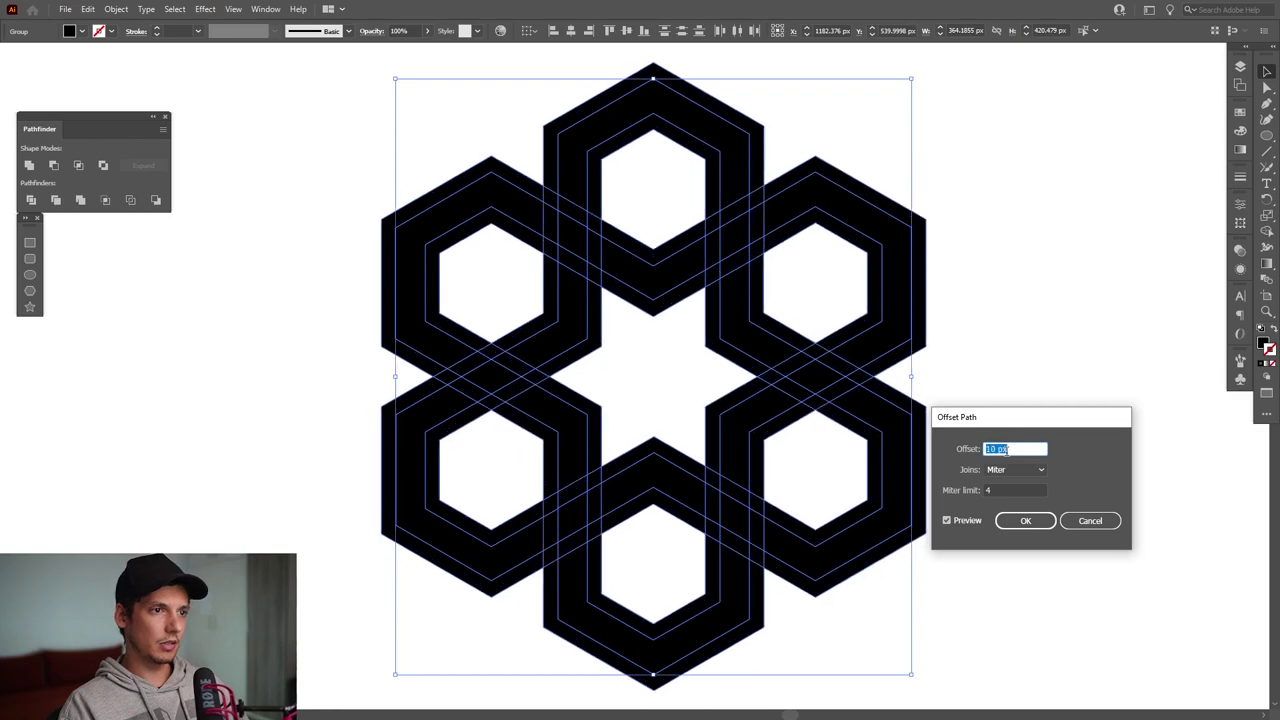
pyautogui.press('Up')
pyautogui.press('Up')
pyautogui.press('Up')
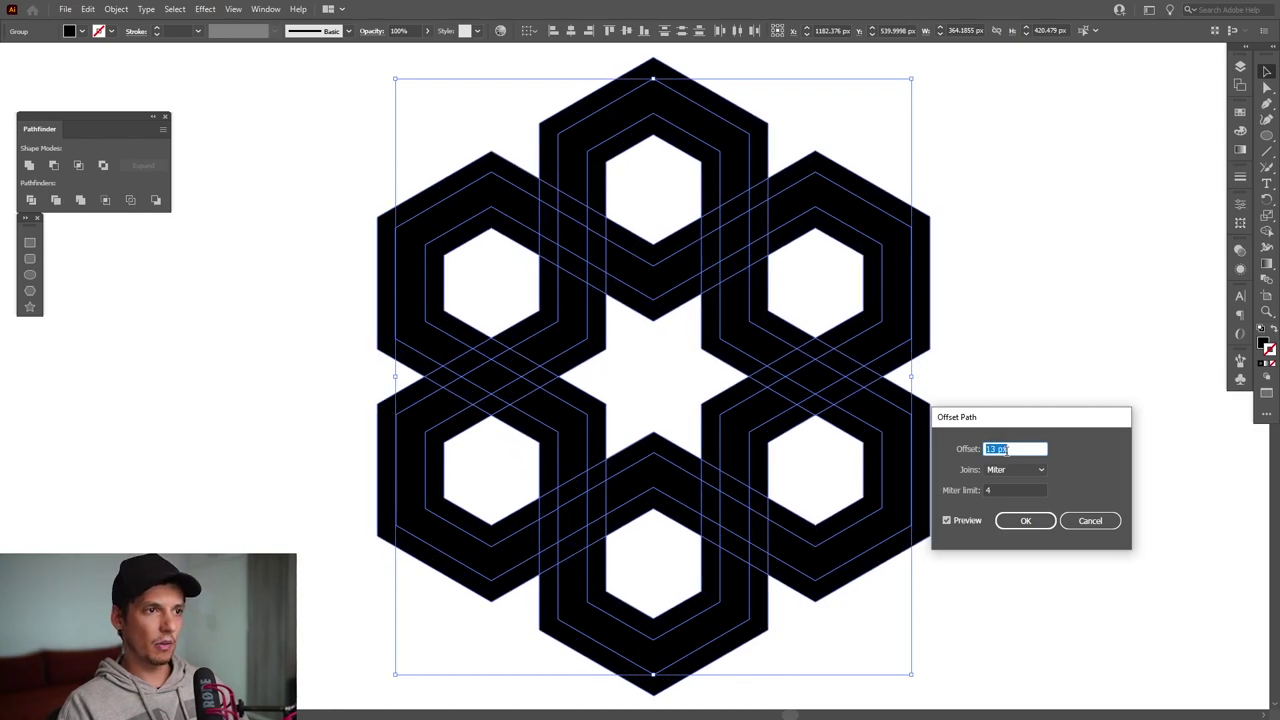
pyautogui.click(1010, 522)
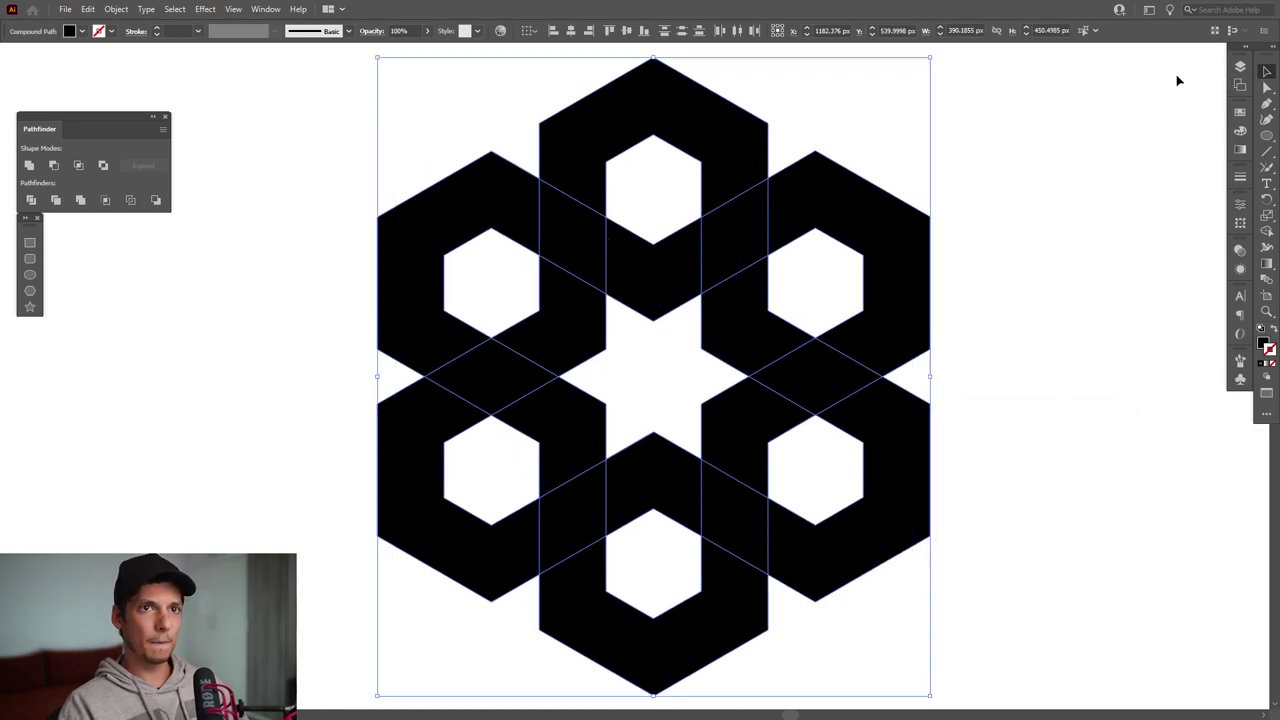
pyautogui.click(528, 441)
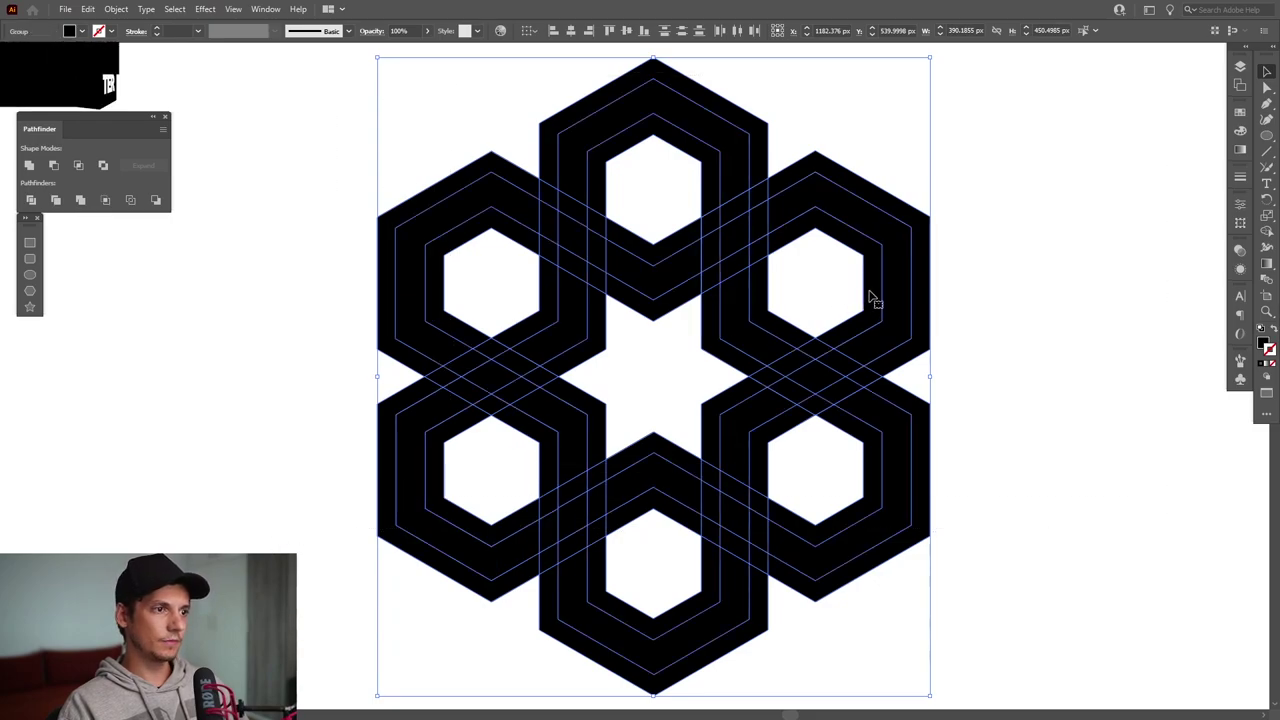
# With the Shape Builder, delete twelve overlap regions at the band crossings to form weave gaps
pyautogui.hotkey('ctrl', 'shift', 'b')
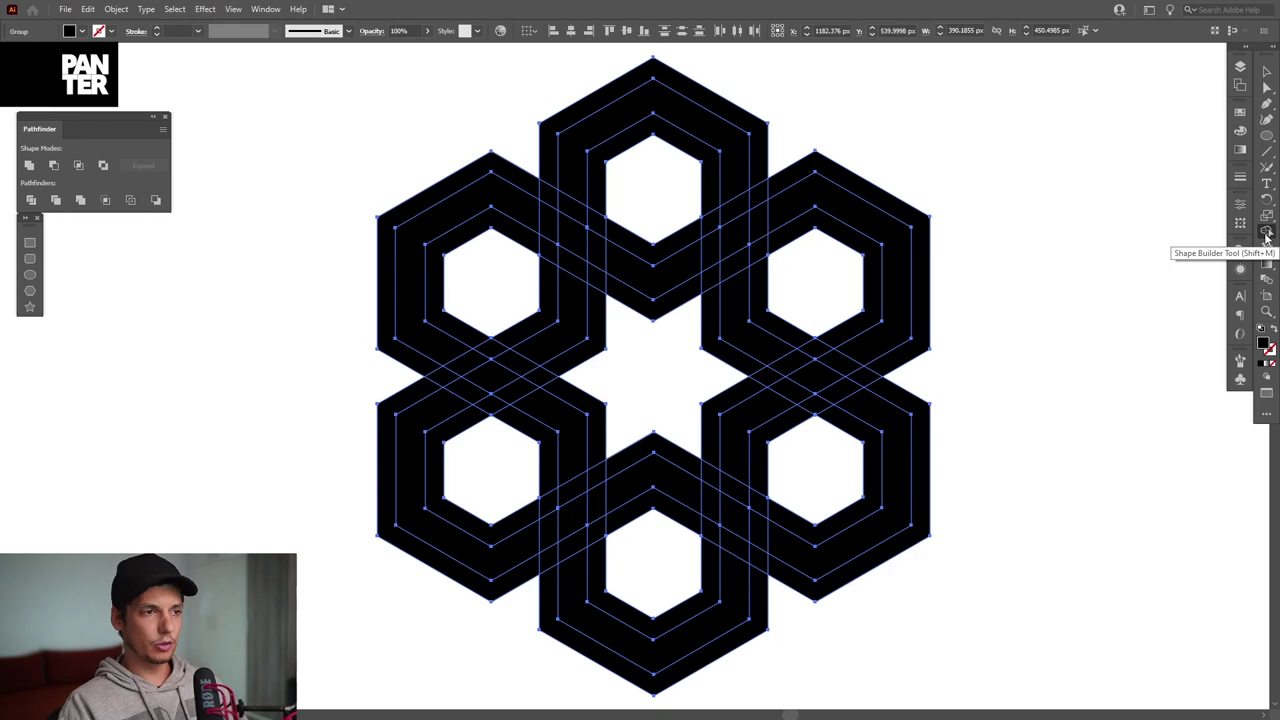
pyautogui.hotkey('shift', 'm')
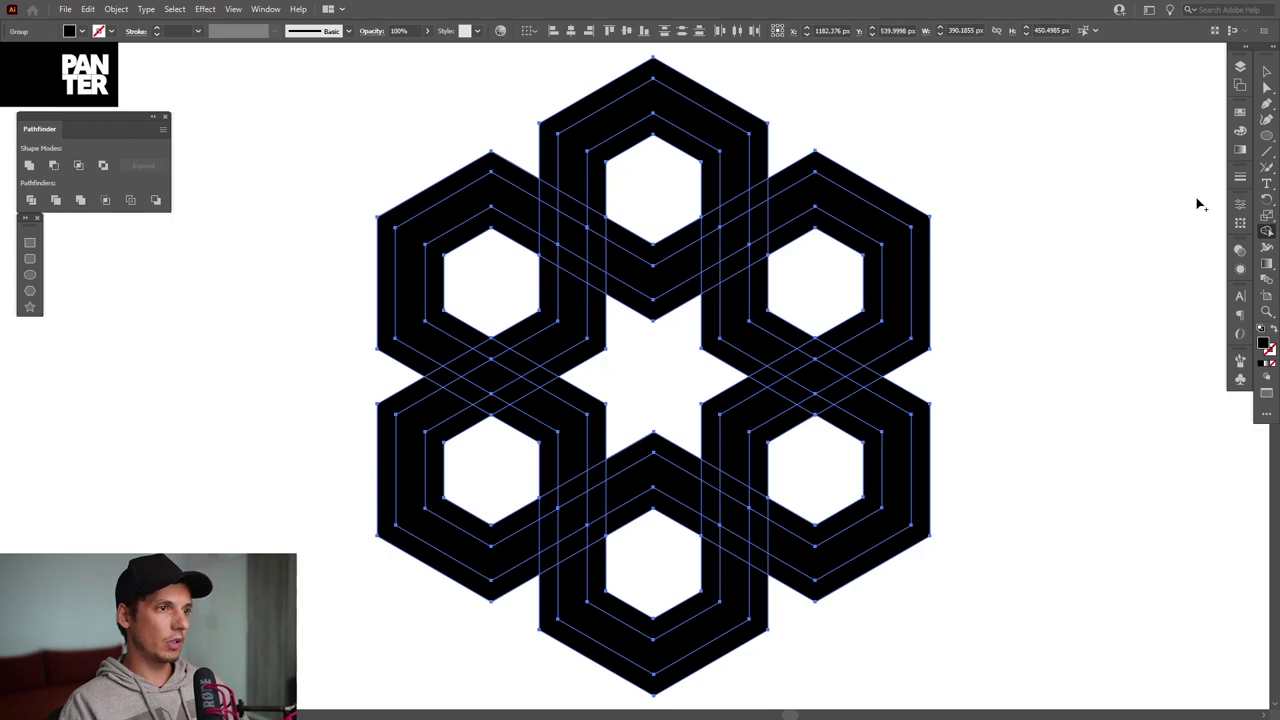
pyautogui.hscroll(-1, 1200, 204)
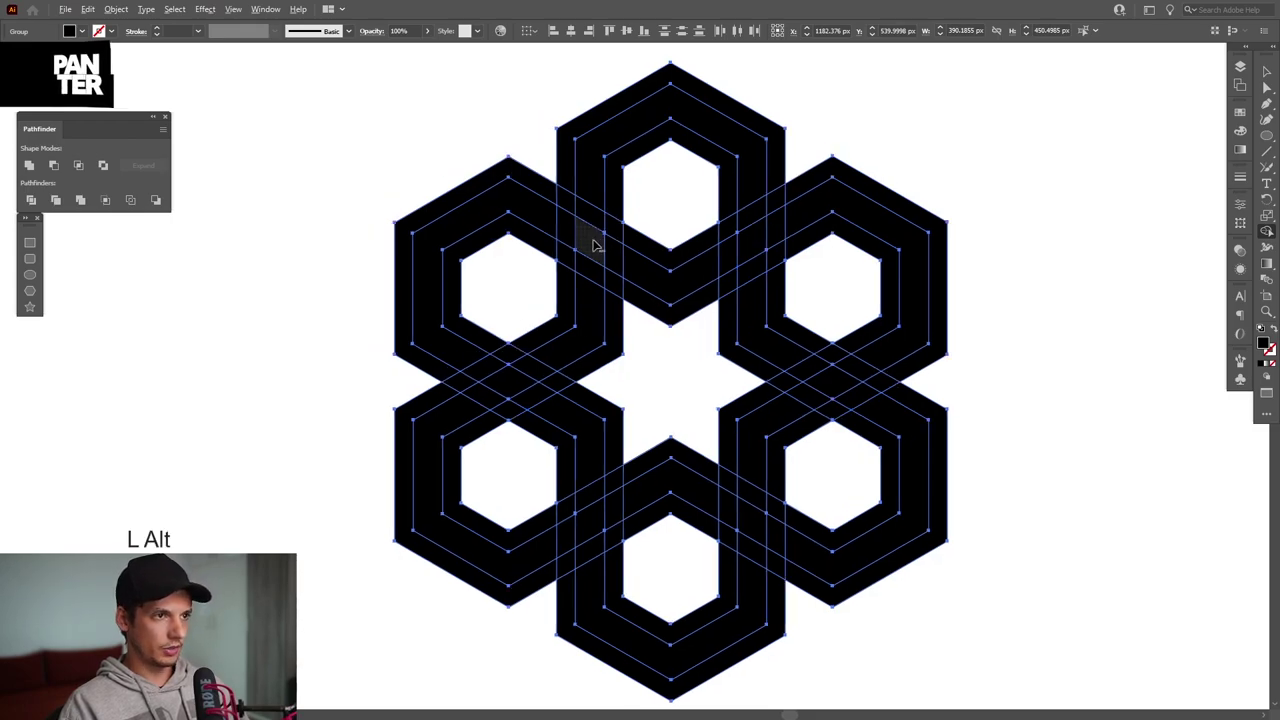
pyautogui.keyDown('alt'); pyautogui.click(567, 236); pyautogui.keyUp('alt')
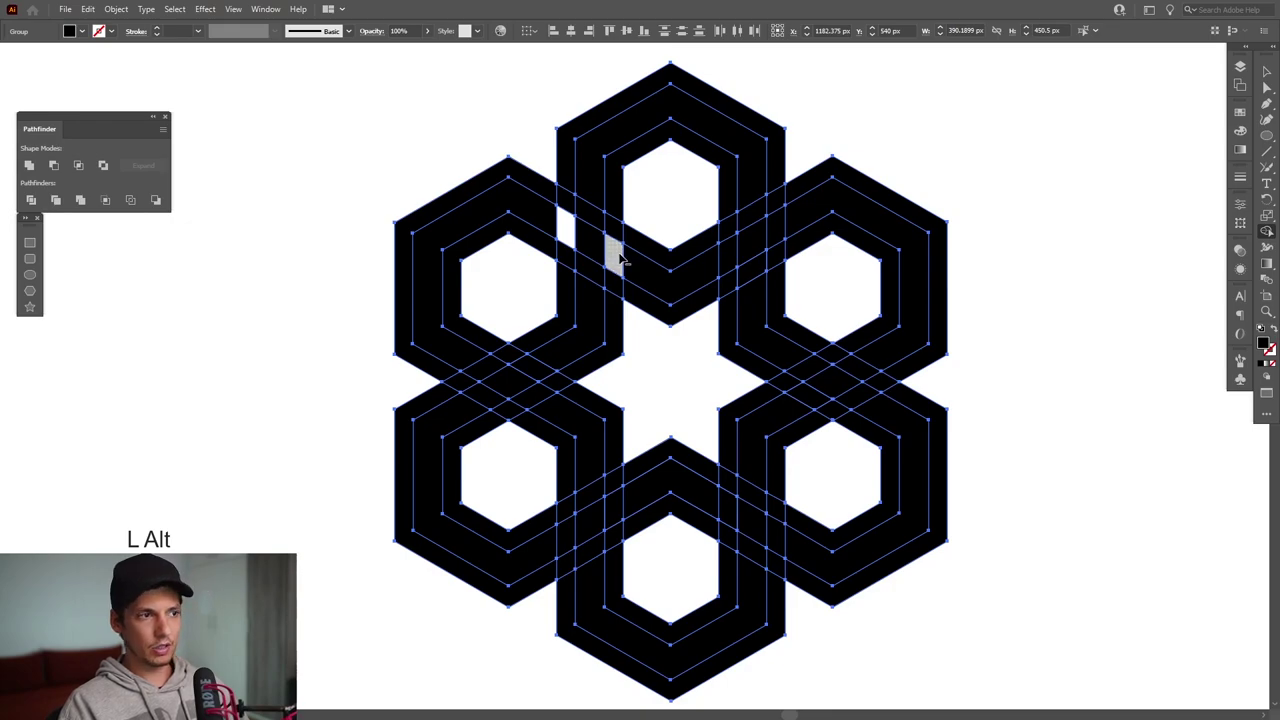
pyautogui.keyDown('alt'); pyautogui.click(617, 256); pyautogui.keyUp('alt')
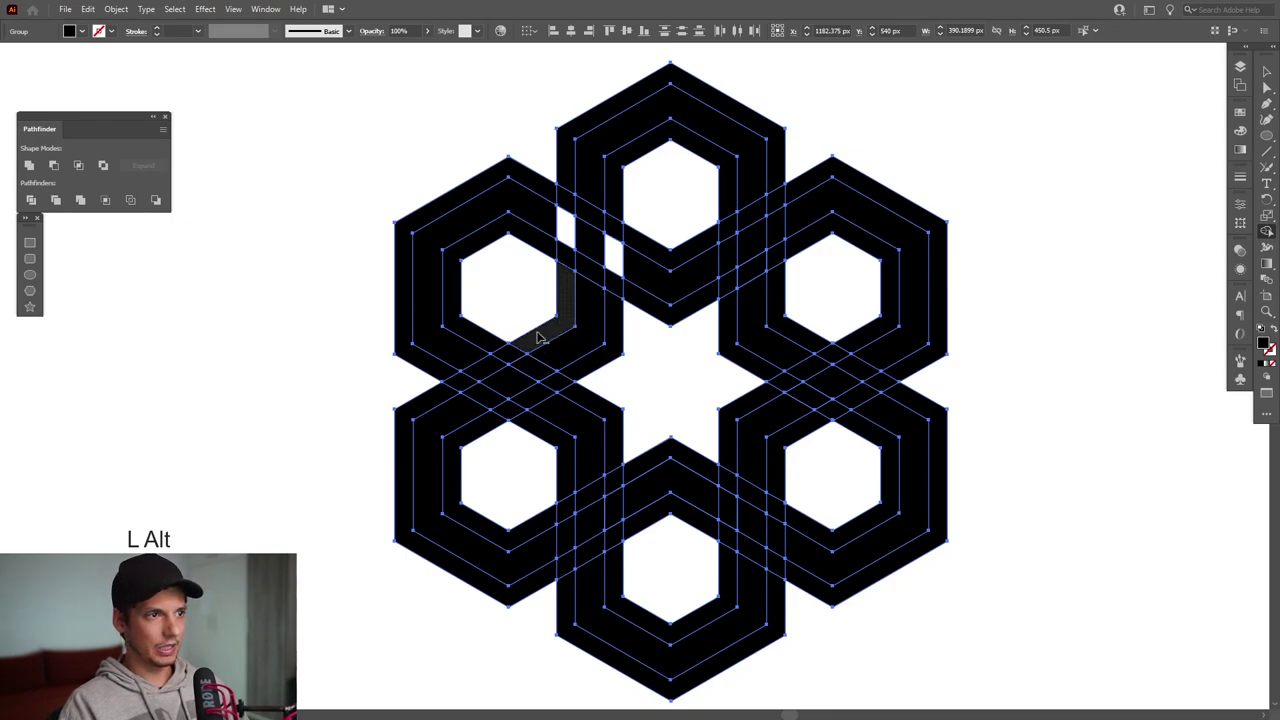
pyautogui.keyDown('alt'); pyautogui.click(488, 365); pyautogui.keyUp('alt')
pyautogui.keyDown('alt'); pyautogui.click(532, 398); pyautogui.keyUp('alt')
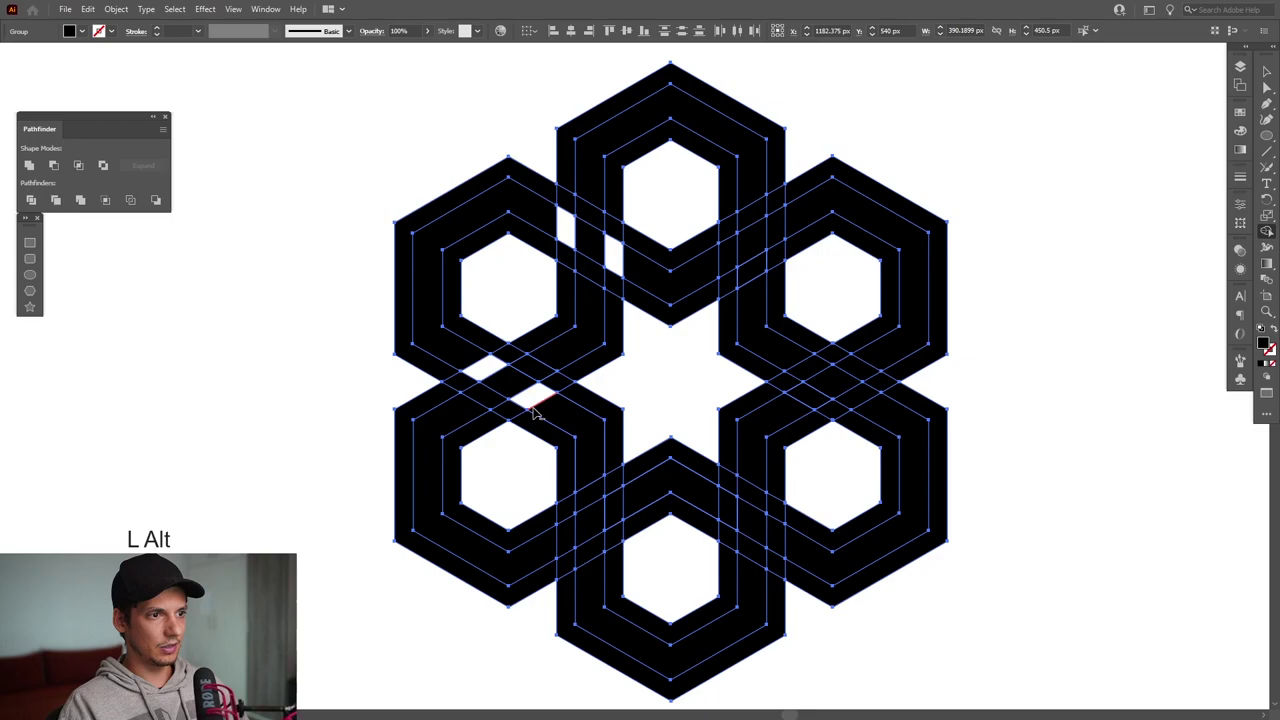
pyautogui.keyDown('alt'); pyautogui.click(570, 535); pyautogui.keyUp('alt')
pyautogui.keyDown('alt'); pyautogui.click(613, 508); pyautogui.keyUp('alt')
pyautogui.keyDown('alt'); pyautogui.click(752, 550); pyautogui.keyUp('alt')
pyautogui.keyDown('alt'); pyautogui.click(754, 494); pyautogui.keyUp('alt')
pyautogui.keyDown('alt'); pyautogui.click(857, 395); pyautogui.keyUp('alt')
pyautogui.keyDown('alt'); pyautogui.click(808, 368); pyautogui.keyUp('alt')
pyautogui.keyDown('alt'); pyautogui.click(757, 263); pyautogui.keyUp('alt')
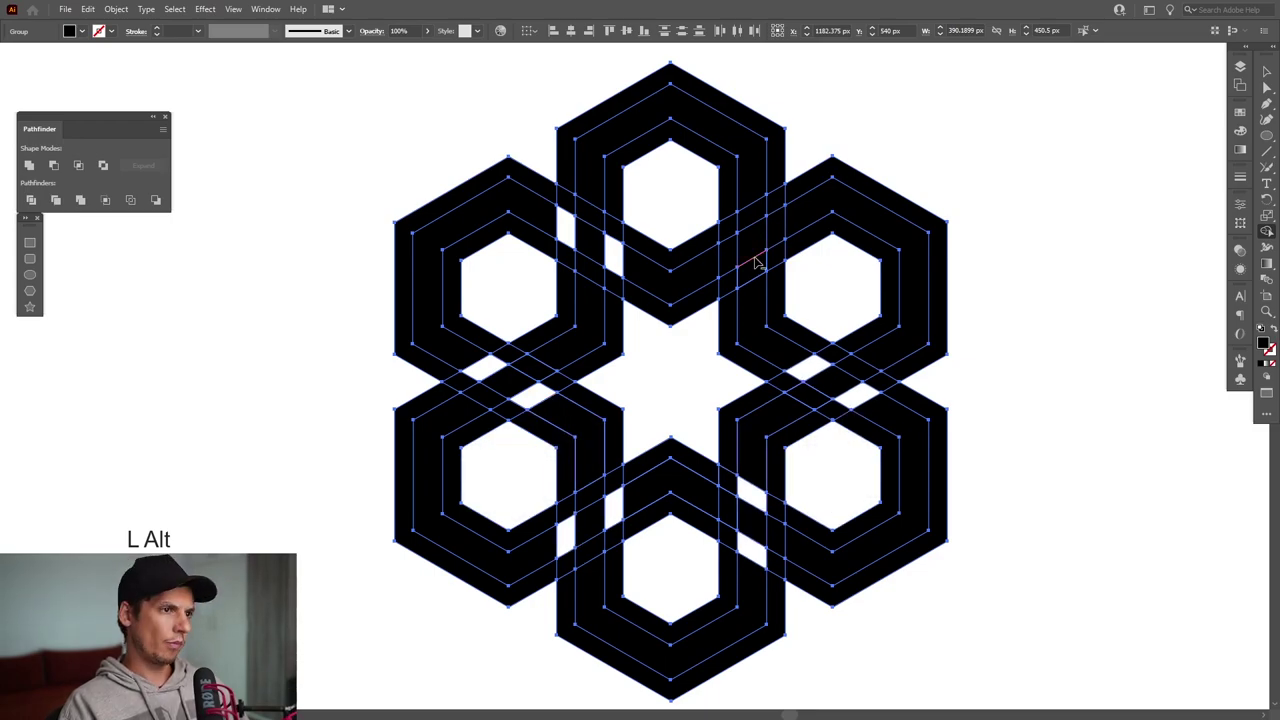
pyautogui.keyDown('alt'); pyautogui.click(752, 212); pyautogui.keyUp('alt')
# Ungroup the woven shapes and clear the selection
pyautogui.press('v')
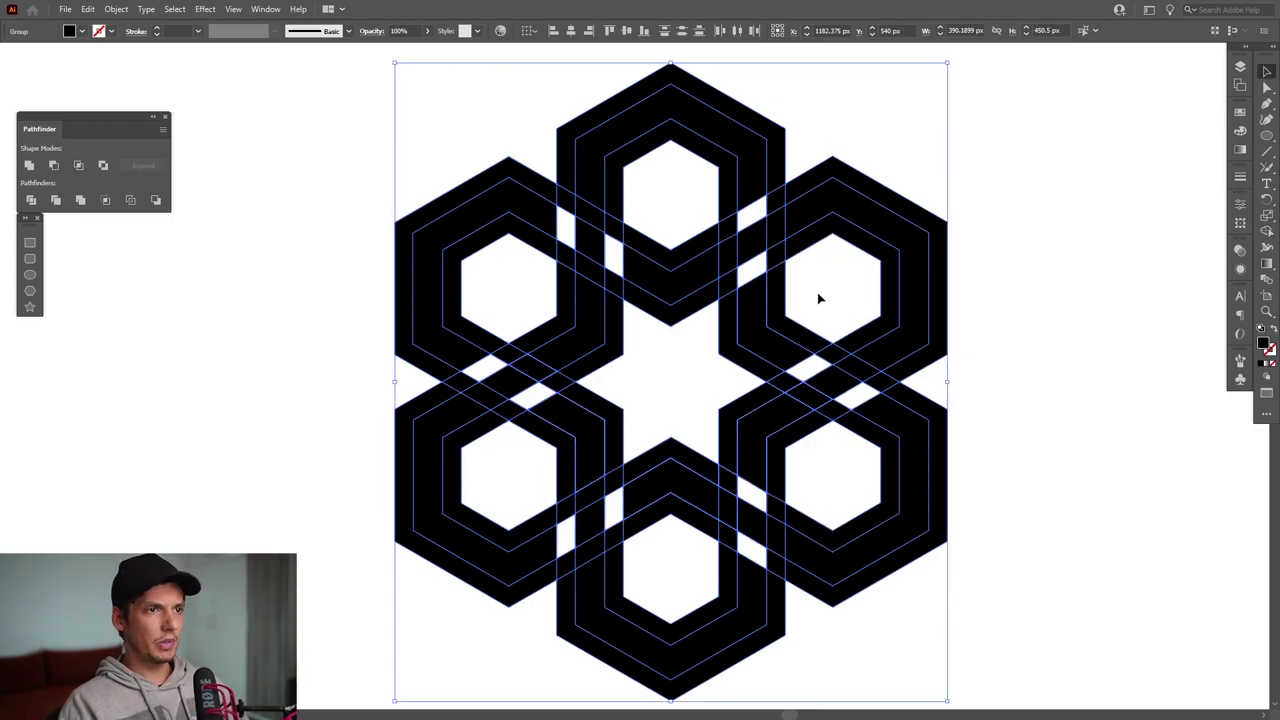
pyautogui.rightClick(817, 297)
pyautogui.click(860, 393)
pyautogui.click(965, 313)
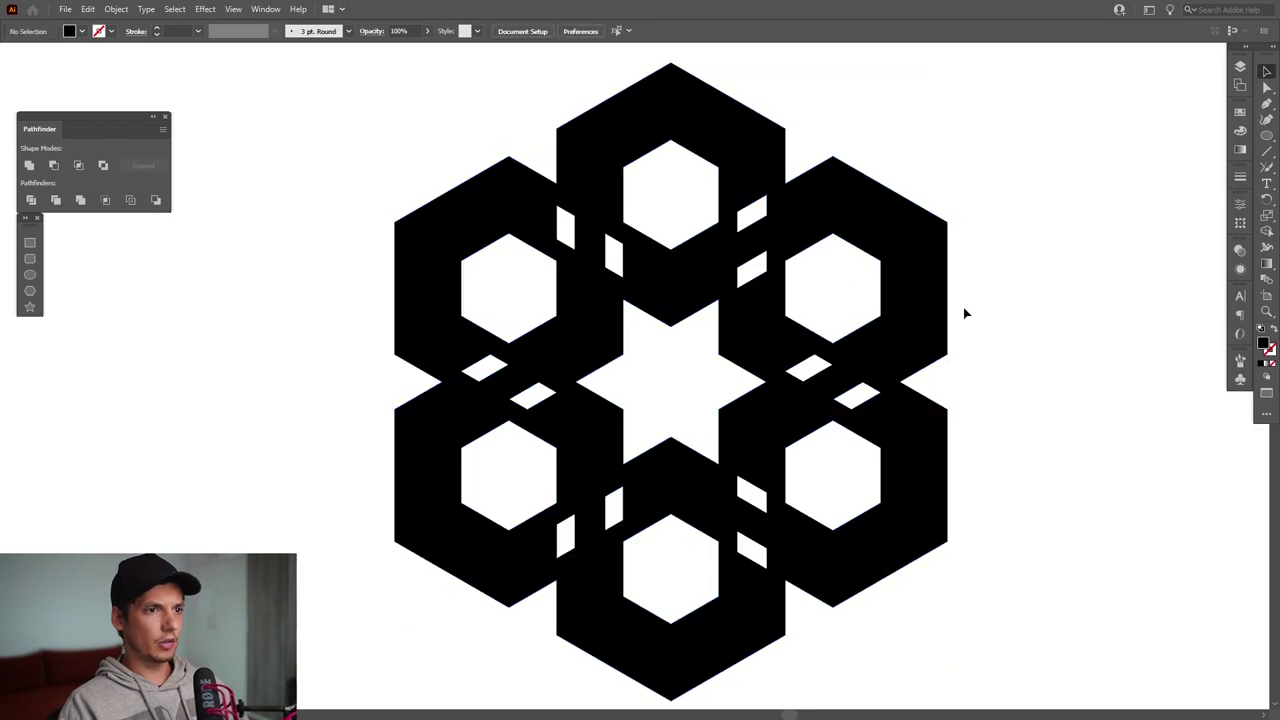
# Select the six hexagon bands: right, top, upper-left, lower-left, bottom and lower-right
pyautogui.click(903, 337)
pyautogui.keyDown('shift'); pyautogui.click(748, 152); pyautogui.keyUp('shift')
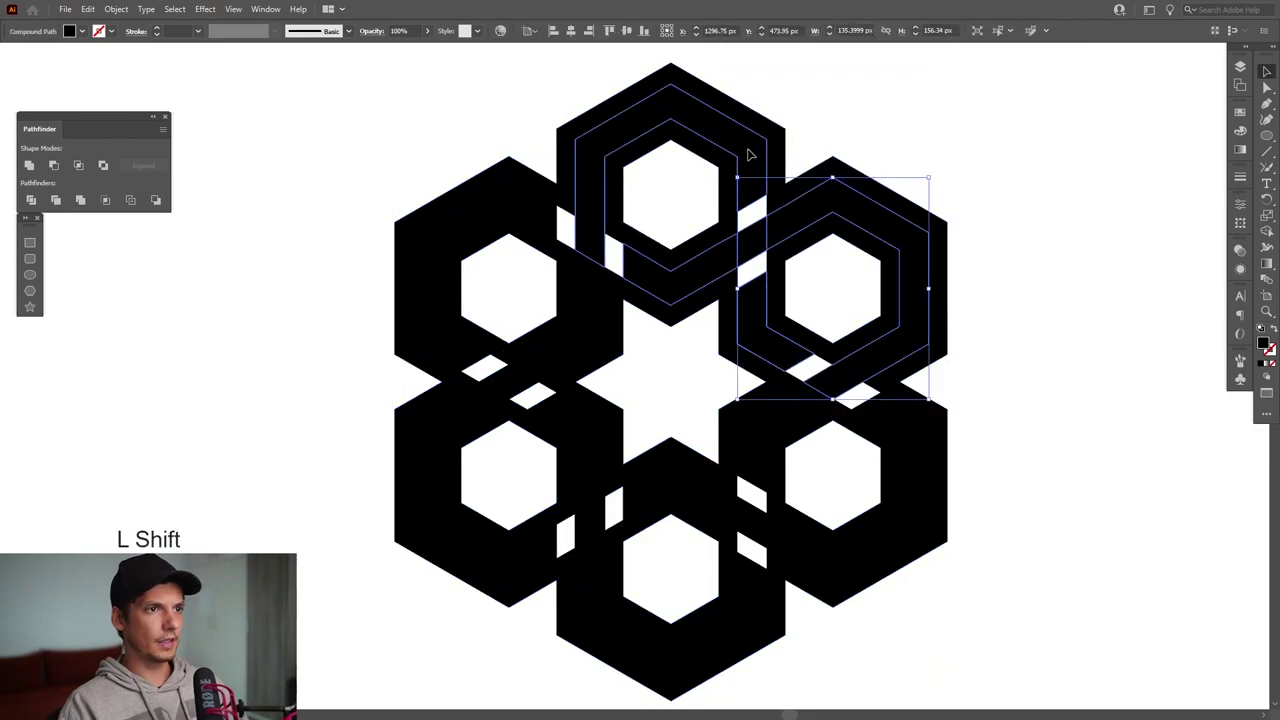
pyautogui.keyDown('shift'); pyautogui.click(482, 208); pyautogui.keyUp('shift')
pyautogui.keyDown('shift'); pyautogui.click(471, 434); pyautogui.keyUp('shift')
pyautogui.keyDown('shift'); pyautogui.click(660, 640); pyautogui.keyUp('shift')
pyautogui.keyDown('shift'); pyautogui.click(777, 431); pyautogui.keyUp('shift')
pyautogui.scroll(-2, 777, 431)
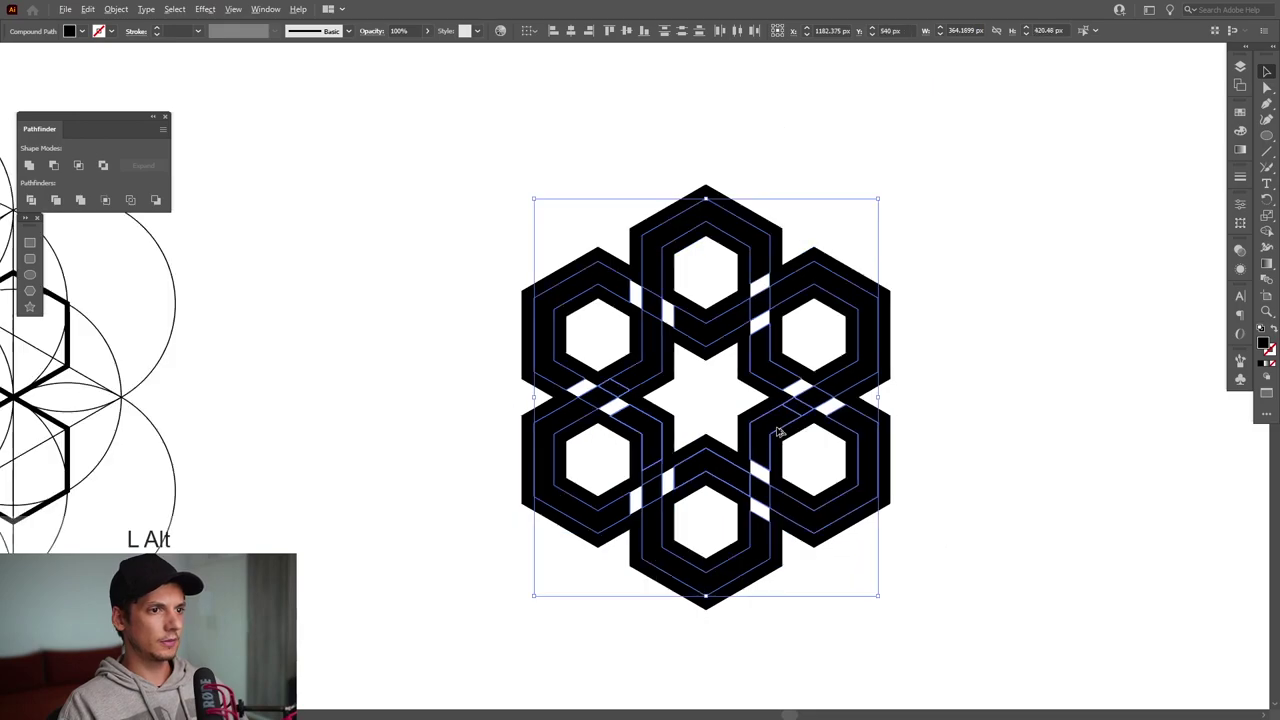
pyautogui.scroll(-3, 777, 431)
# Delete the leftover middle compound shape
pyautogui.click(1057, 443)
pyautogui.click(840, 505)
pyautogui.press('Delete')
pyautogui.scroll(3, 1012, 470)
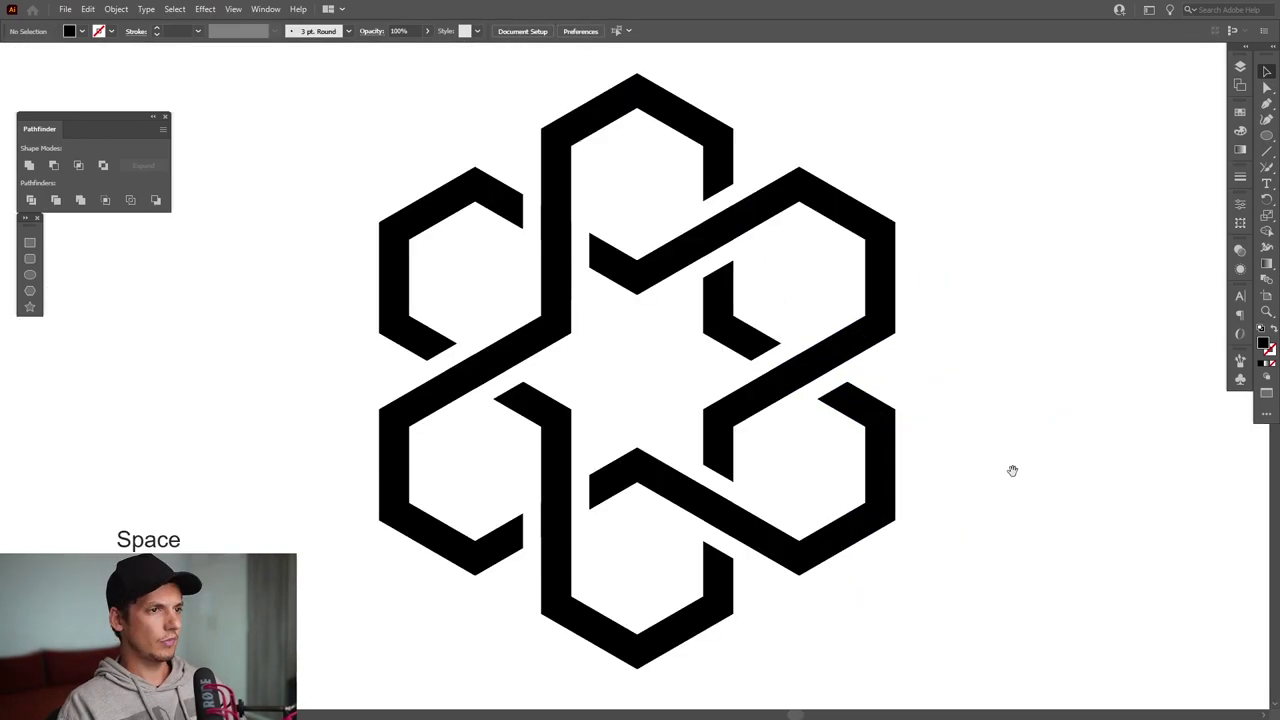